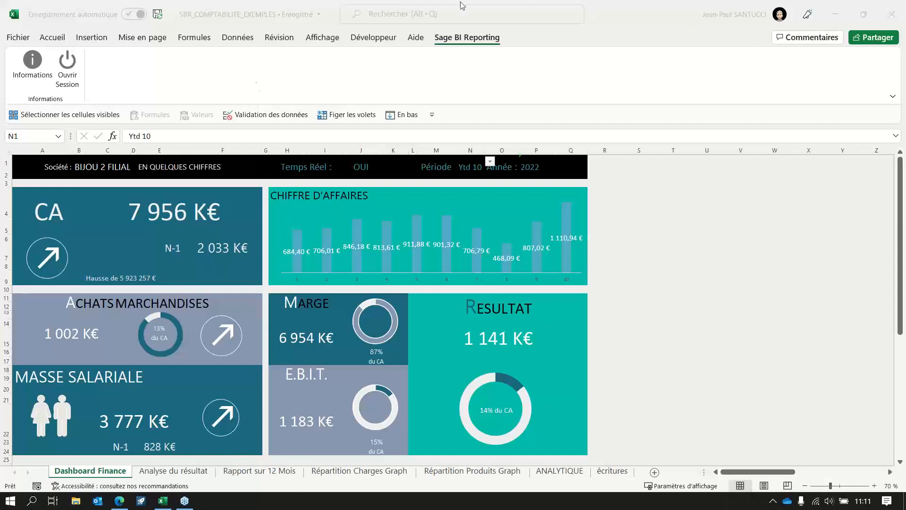
Step: Open a Sage BI Reporting session with the Admin account by entering its password
{"action": "left_click", "coordinate": [72, 82]}
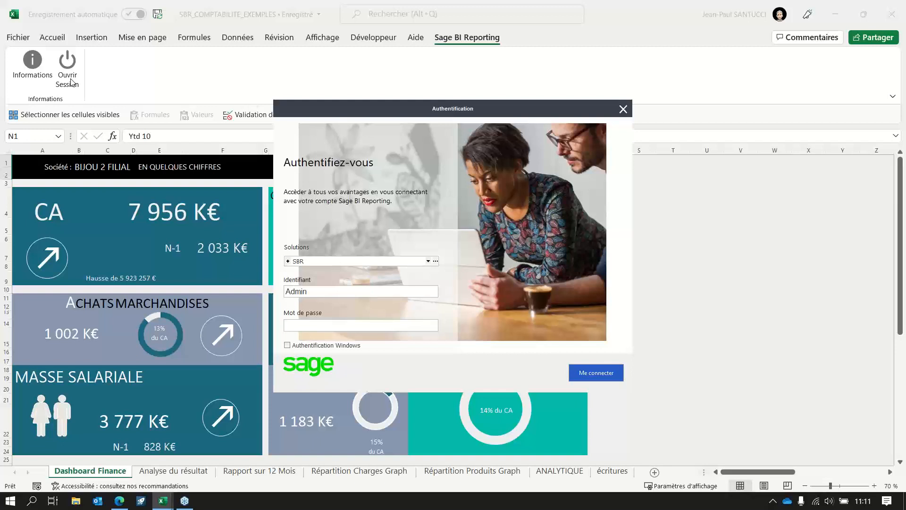
{"action": "type", "text": "***********"}
{"action": "key", "text": "Return"}
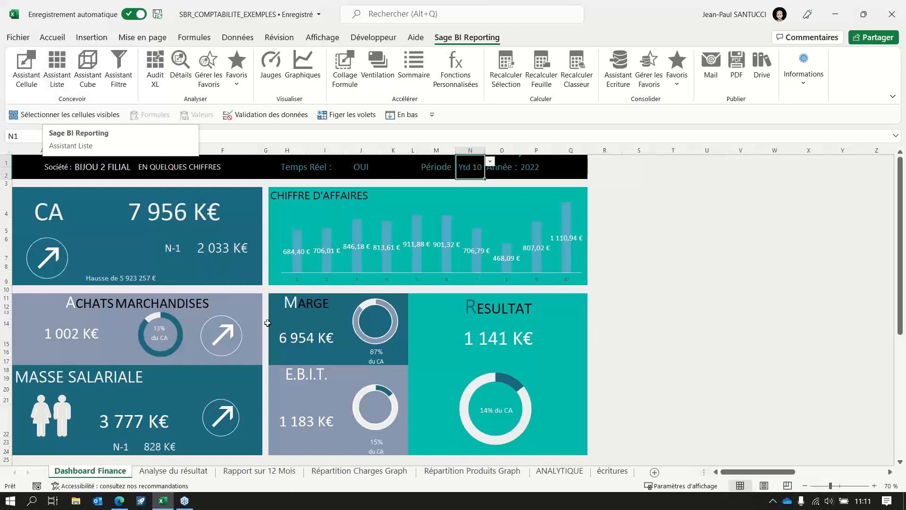
Step: View the companies available for the dashboard's Société filter and leave the selection as it is
{"action": "left_click", "coordinate": [626, 275]}
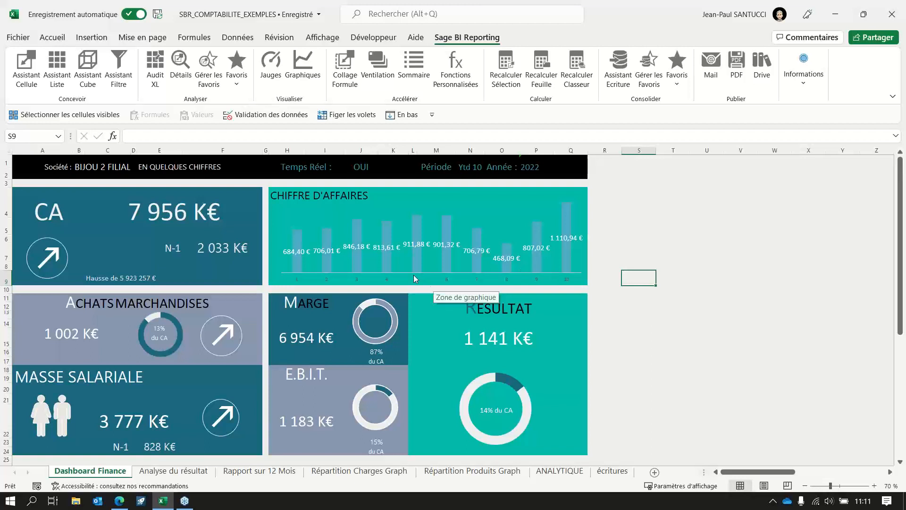
{"action": "left_click", "coordinate": [121, 170]}
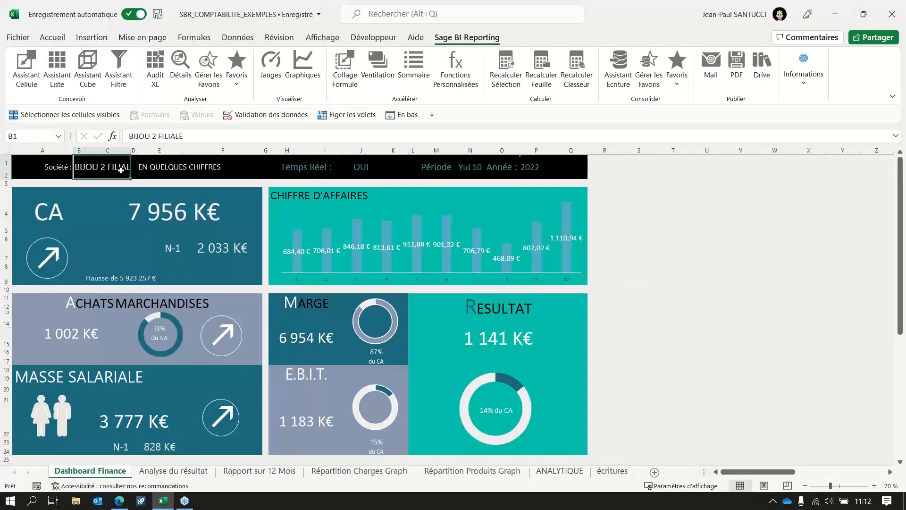
{"action": "double_click", "coordinate": [120, 170]}
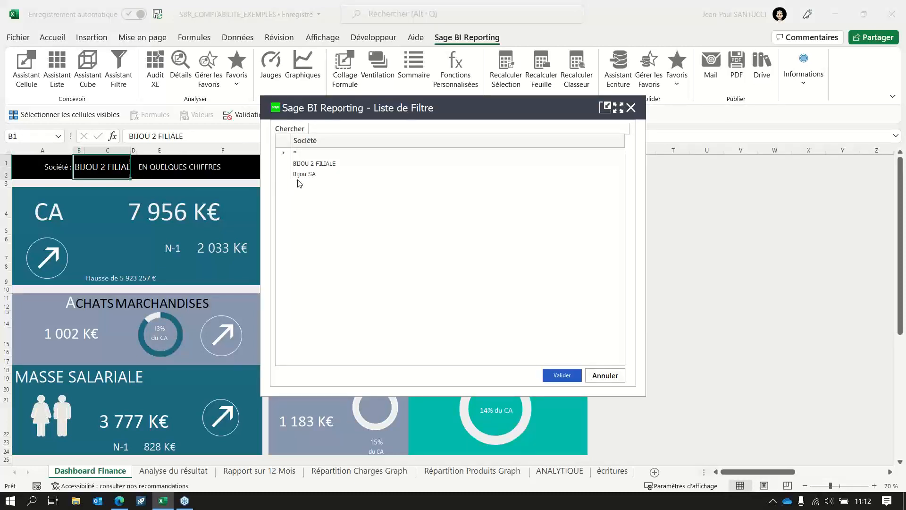
{"action": "left_click", "coordinate": [597, 376]}
Step: Switch the dashboard's period in N1 to Ytd 3, and finally to Ytd 7
{"action": "left_click", "coordinate": [472, 167]}
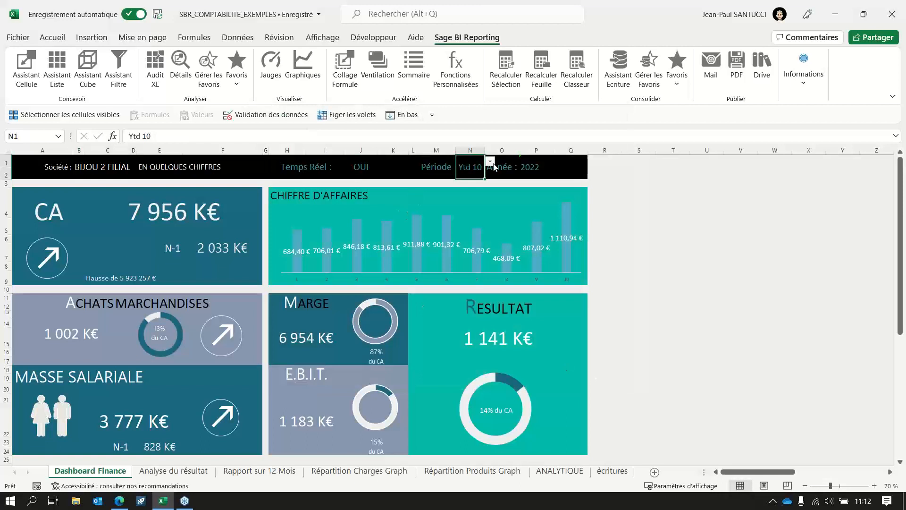
{"action": "left_click", "coordinate": [492, 163]}
{"action": "left_click_drag", "start_coordinate": [491, 192], "coordinate": [492, 179]}
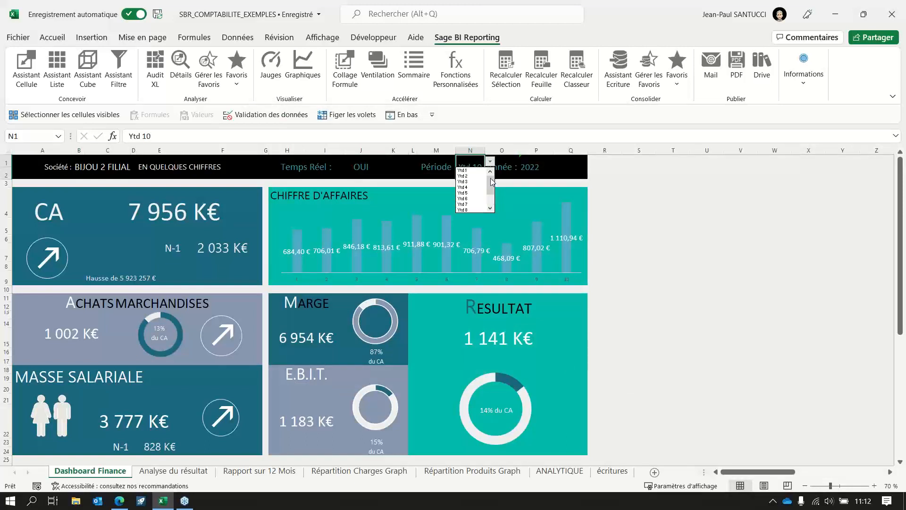
{"action": "left_click", "coordinate": [465, 182]}
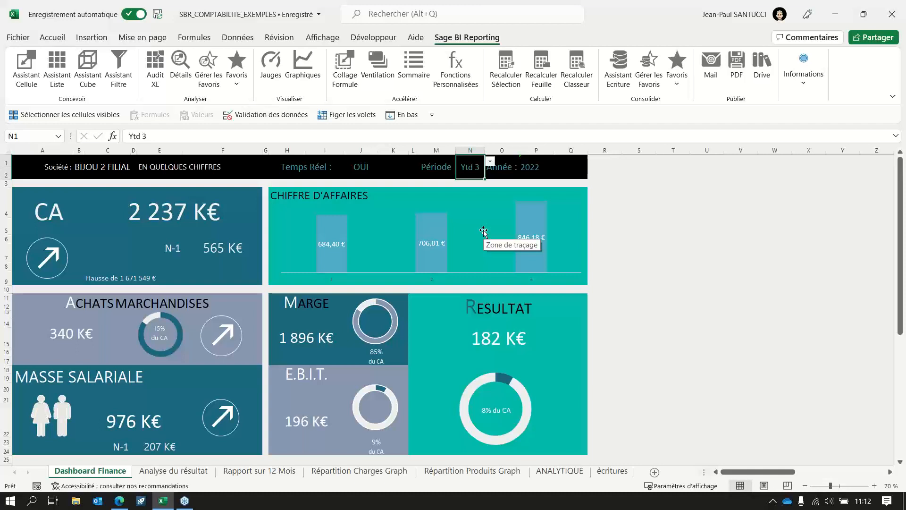
{"action": "left_click", "coordinate": [490, 162]}
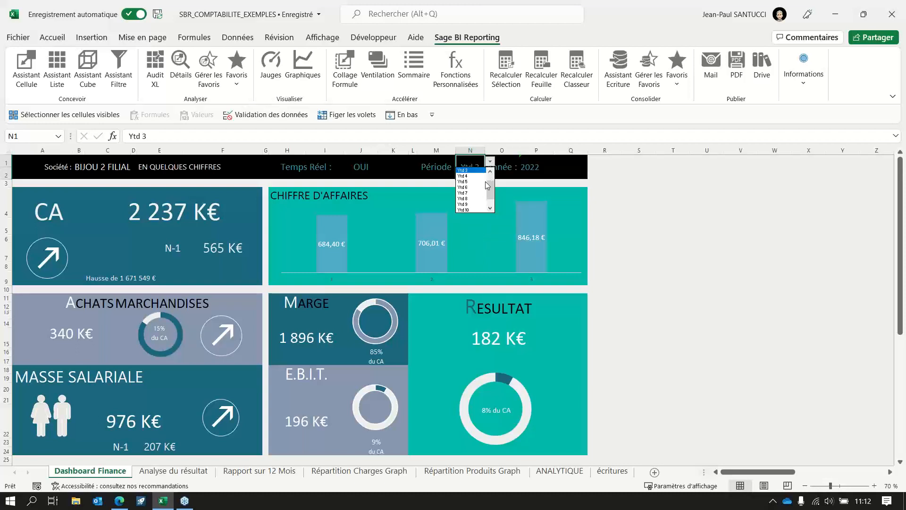
{"action": "left_click", "coordinate": [472, 193]}
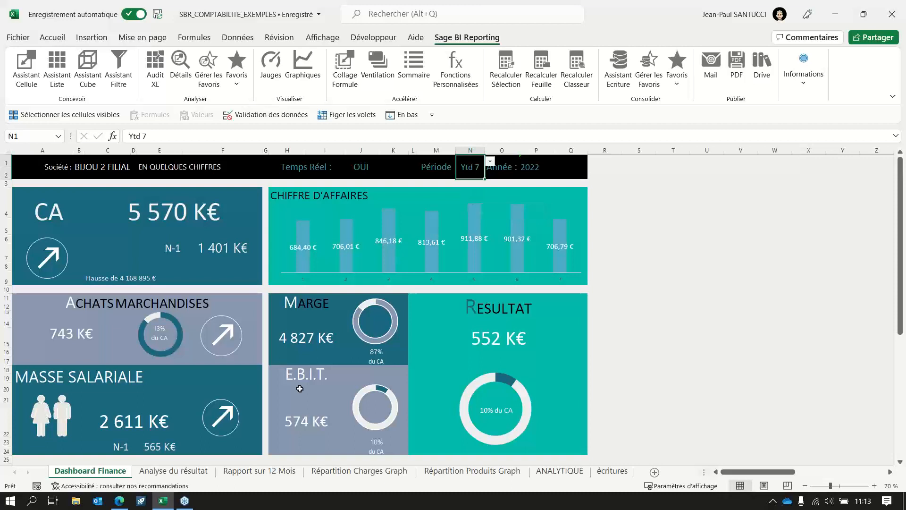
Step: On the Analyse du résultat sheet, view the choices of the Société filter without changing it
{"action": "left_click", "coordinate": [173, 471]}
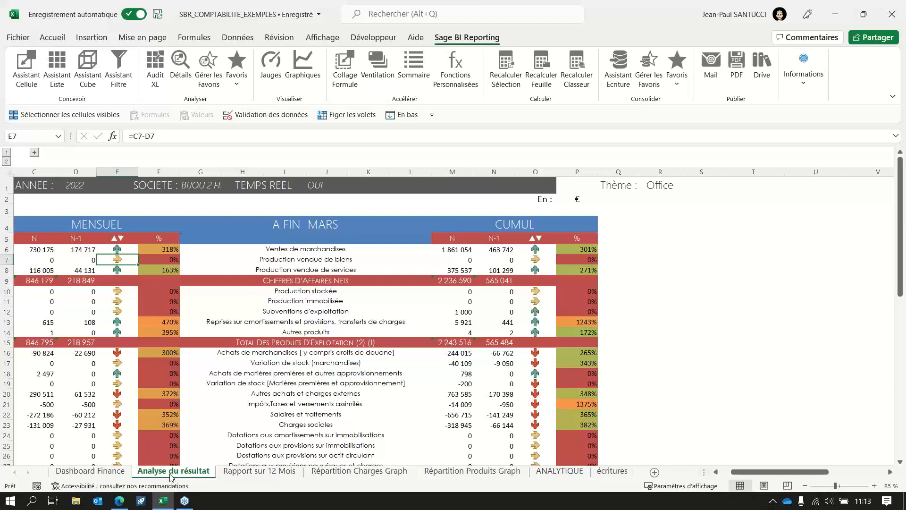
{"action": "double_click", "coordinate": [88, 185]}
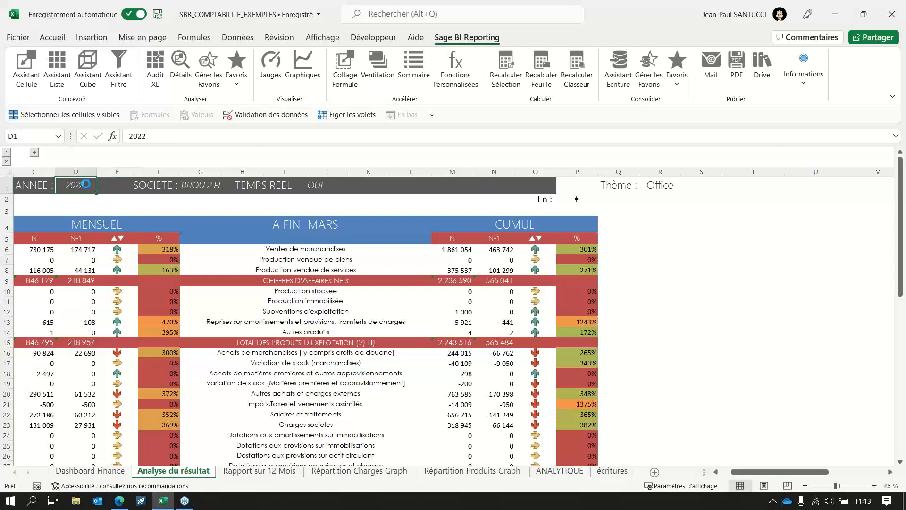
{"action": "double_click", "coordinate": [189, 191]}
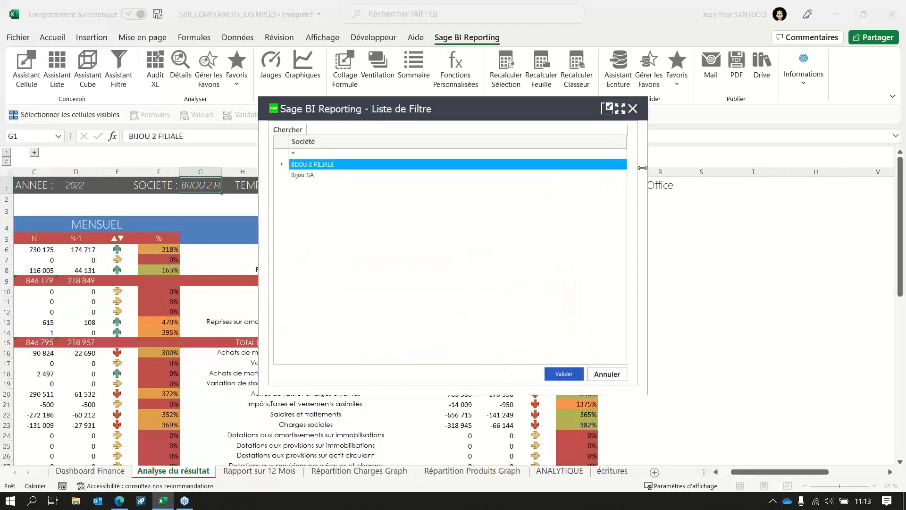
{"action": "left_click", "coordinate": [633, 108]}
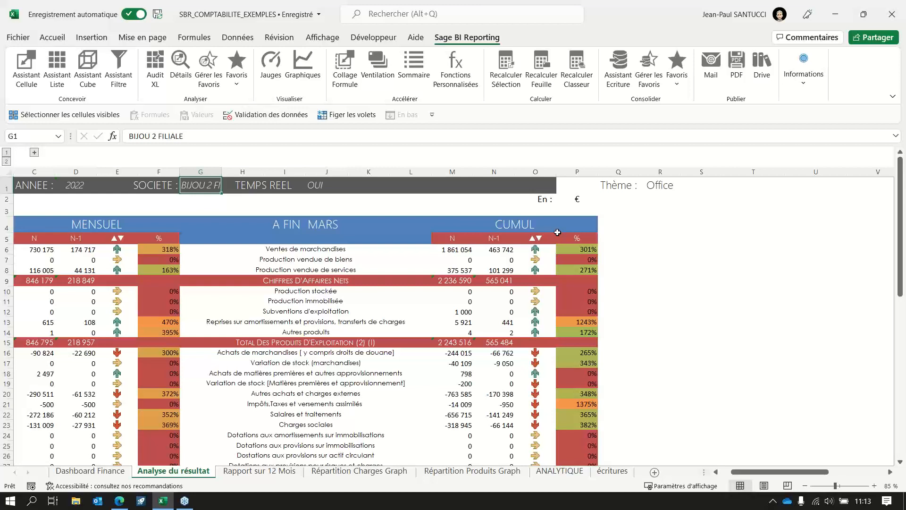
Step: Expand the grouped account-code columns and select the account range for Ventes de marchandises in A6
{"action": "left_click", "coordinate": [303, 254]}
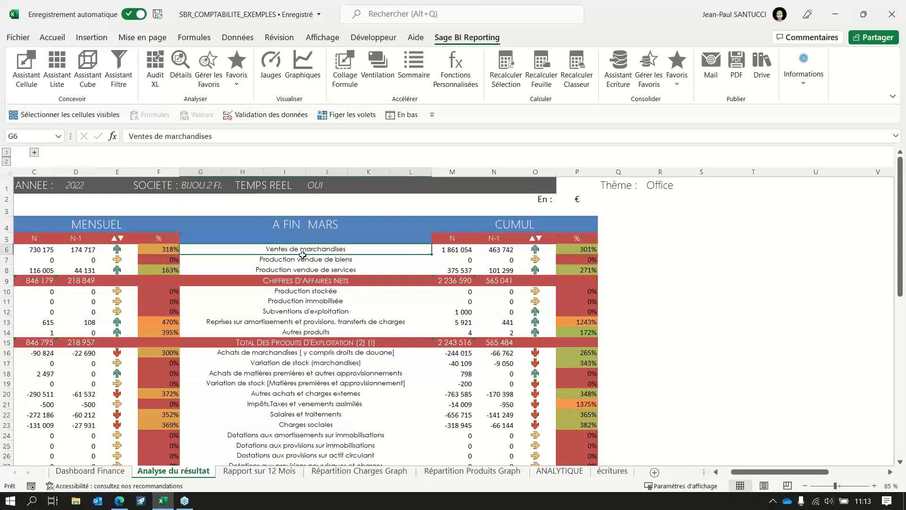
{"action": "left_click", "coordinate": [305, 261]}
{"action": "left_click", "coordinate": [307, 271]}
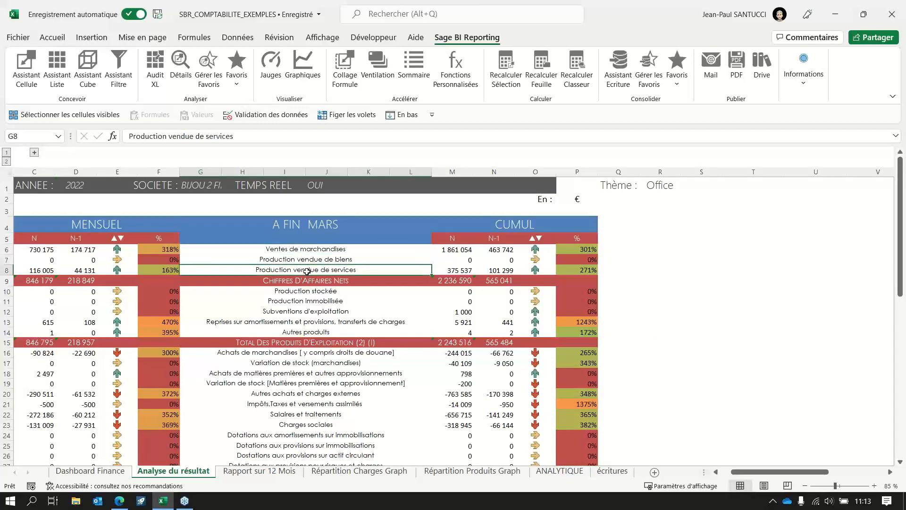
{"action": "left_click", "coordinate": [305, 248]}
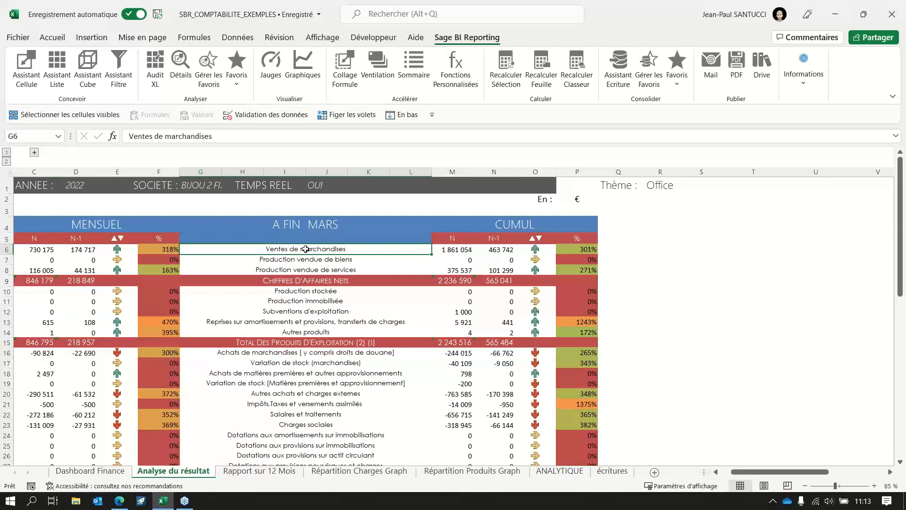
{"action": "left_click", "coordinate": [34, 153]}
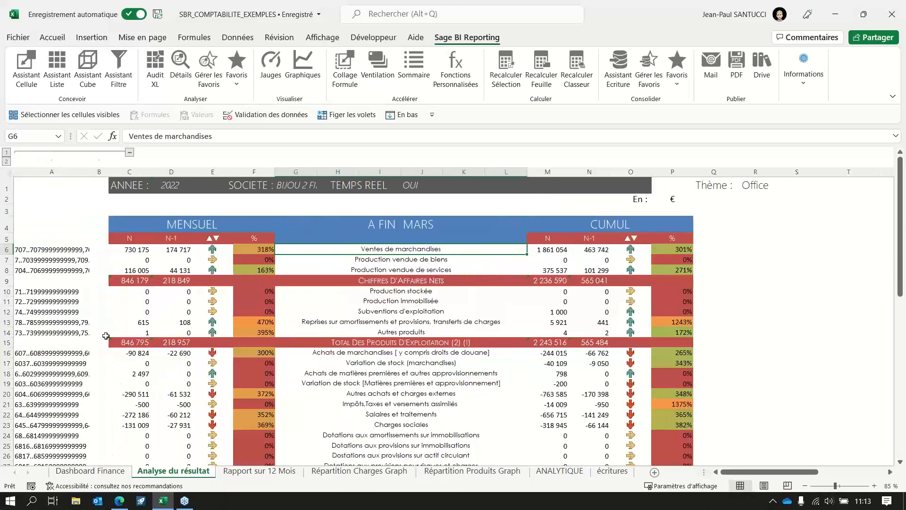
{"action": "left_click", "coordinate": [37, 250]}
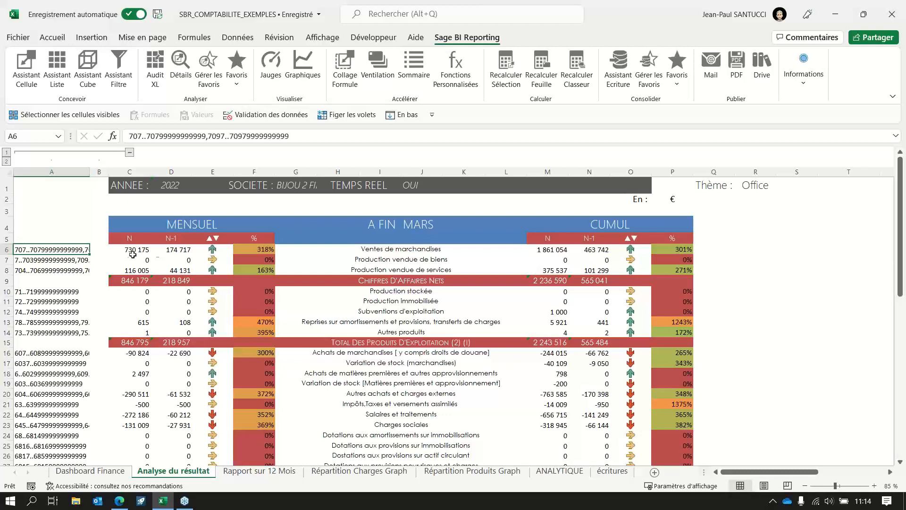
Step: Examine the filters and the returned measure behind C6 in the cell assistant, and close it without changes
{"action": "left_click", "coordinate": [127, 249]}
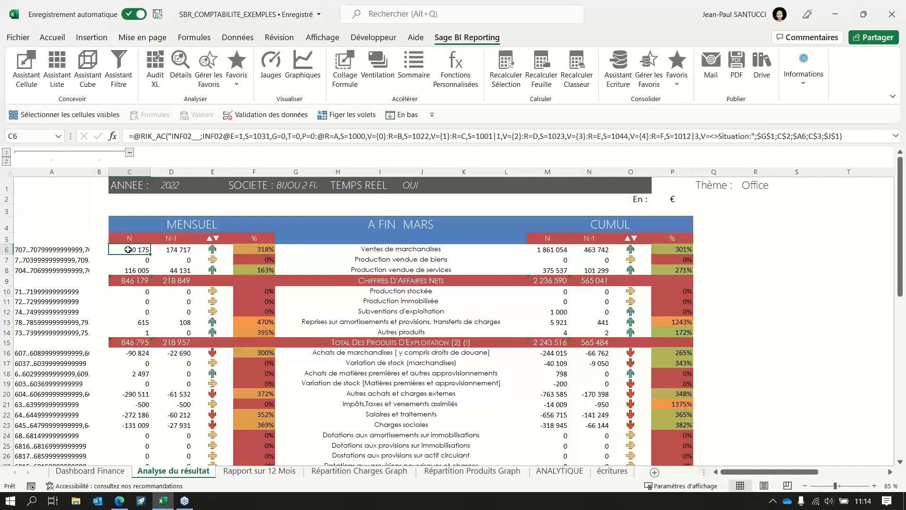
{"action": "double_click", "coordinate": [127, 249]}
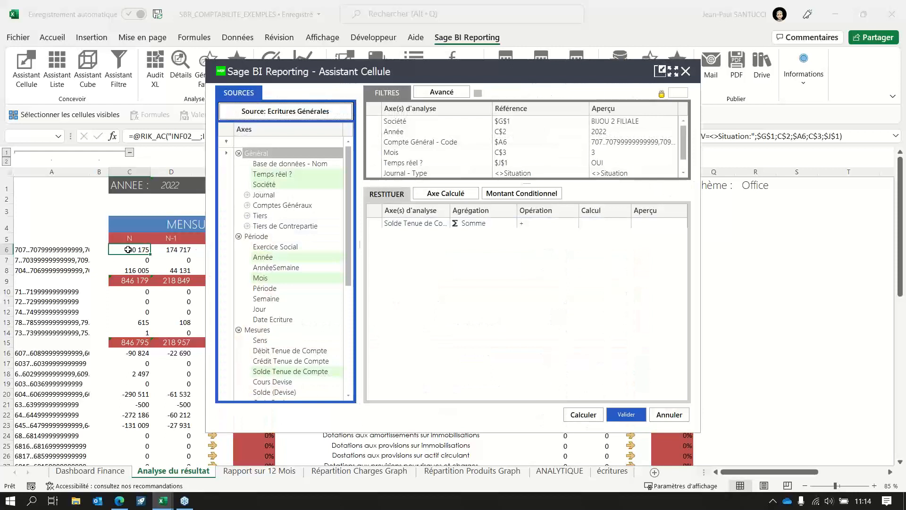
{"action": "left_click", "coordinate": [407, 227]}
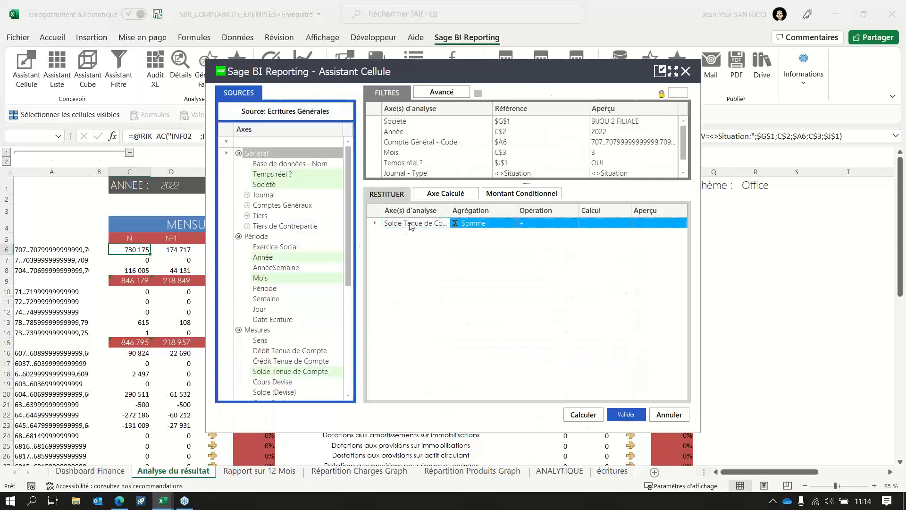
{"action": "left_click_drag", "start_coordinate": [531, 183], "coordinate": [533, 204]}
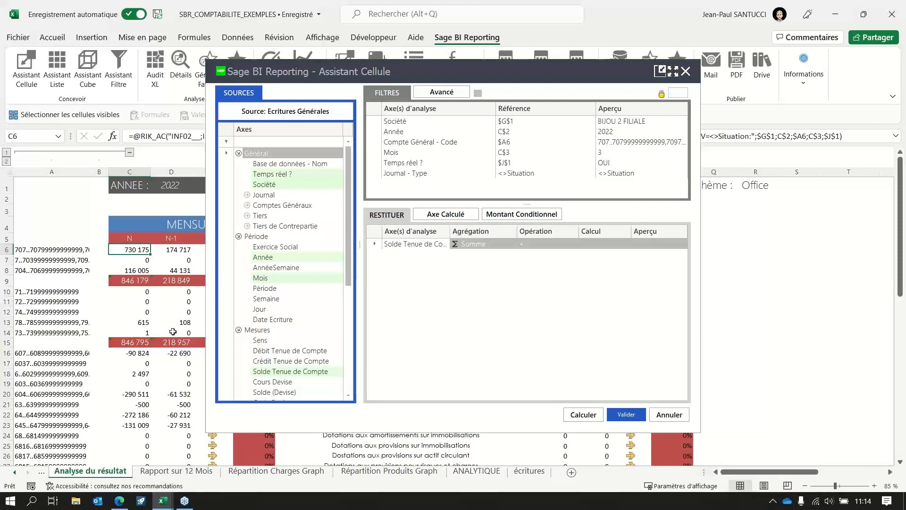
{"action": "left_click", "coordinate": [674, 418]}
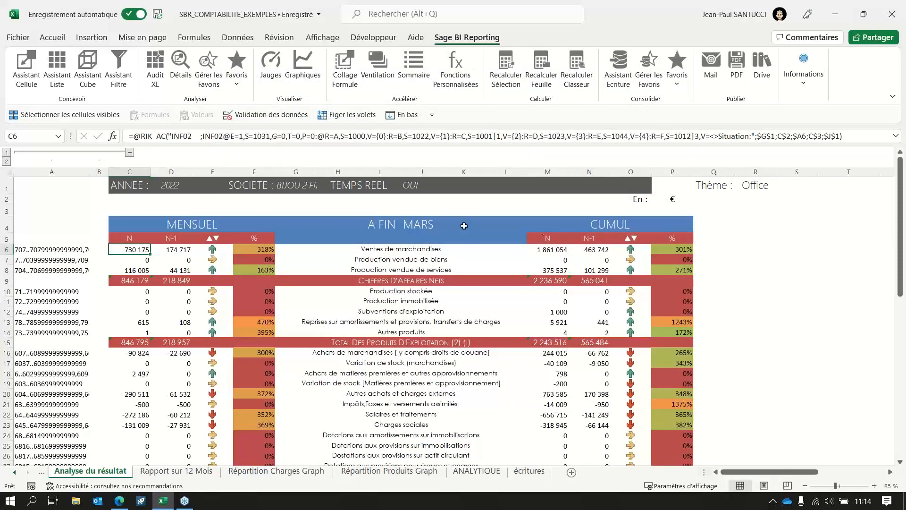
Step: Set the report's closing month in J4 to JUILLET
{"action": "left_click", "coordinate": [417, 218]}
{"action": "left_click", "coordinate": [490, 227]}
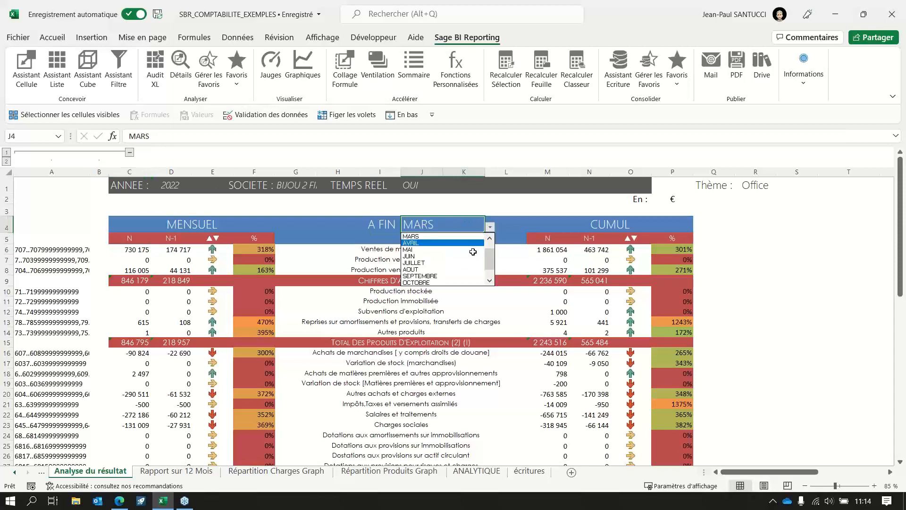
{"action": "left_click", "coordinate": [458, 262]}
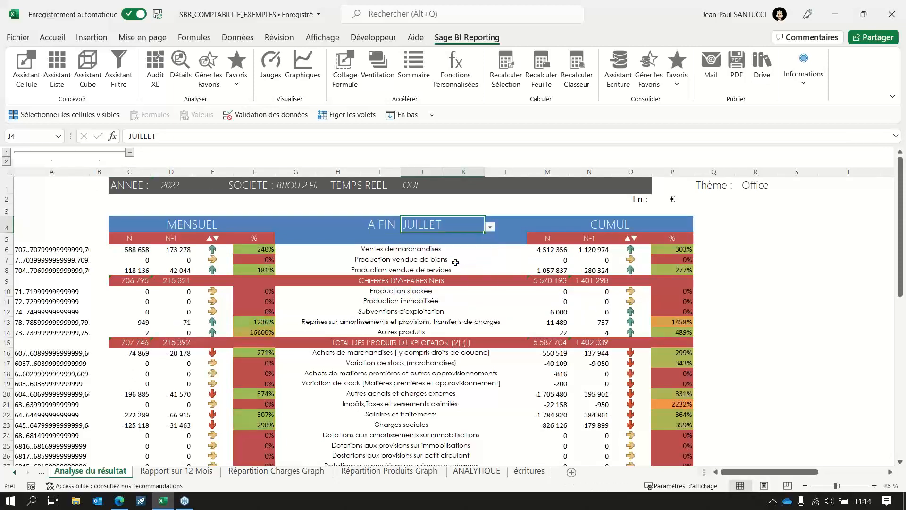
Step: Examine the monthly amounts, trend arrow and percentage cells of the Ventes de marchandises row and their formulas
{"action": "left_click", "coordinate": [131, 251]}
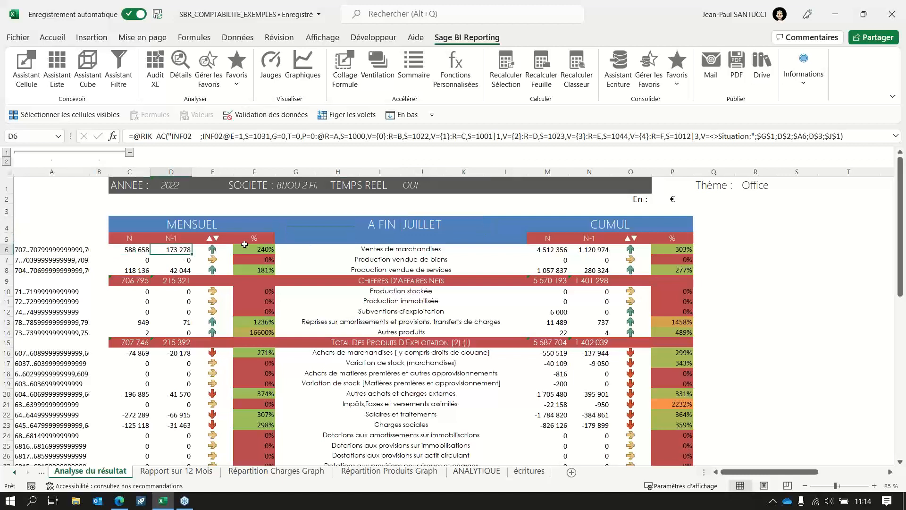
{"action": "left_click", "coordinate": [211, 247]}
{"action": "left_click", "coordinate": [248, 270]}
{"action": "left_click", "coordinate": [258, 251]}
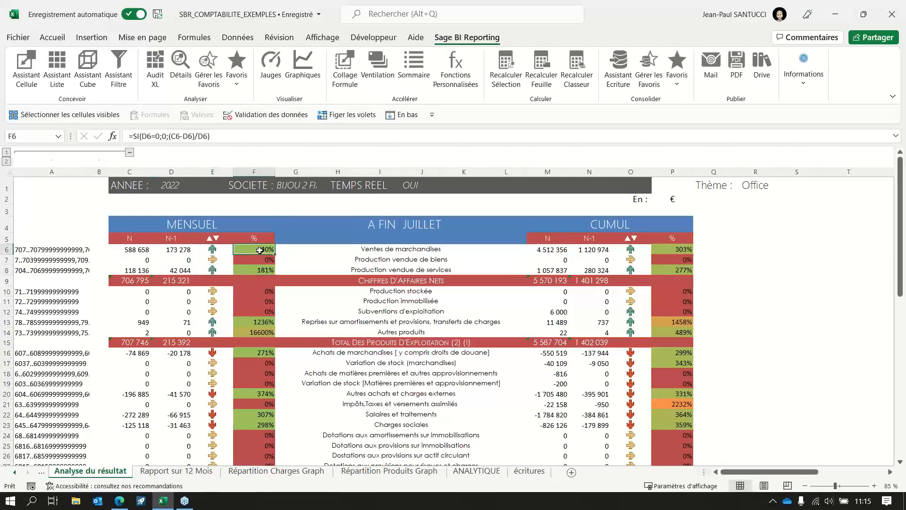
Step: Try another colour theme for the report in R1 and return it to Office
{"action": "left_click", "coordinate": [764, 185]}
{"action": "left_click", "coordinate": [782, 187]}
{"action": "left_click", "coordinate": [757, 215]}
{"action": "left_click", "coordinate": [781, 188]}
{"action": "left_click", "coordinate": [764, 198]}
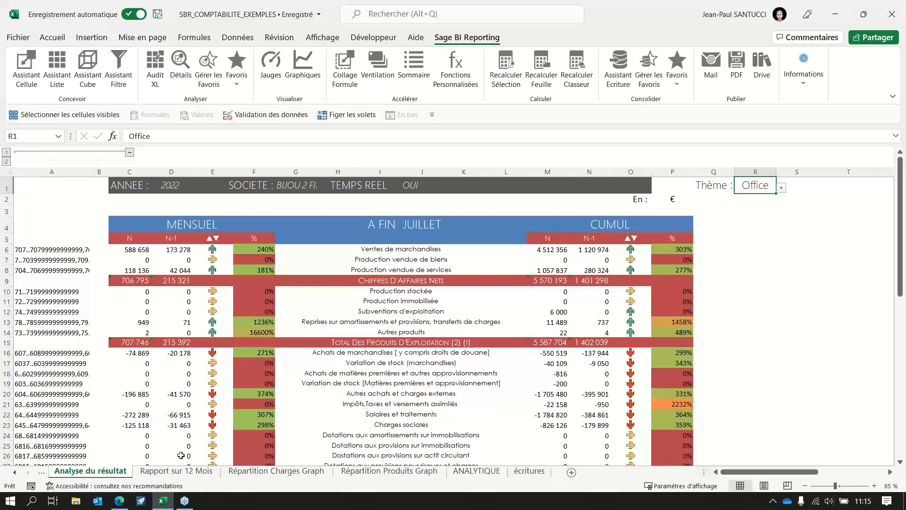
Step: On the Rapport sur 12 Mois sheet, start a cell assistant formula in D9 with Ecritures Générales as its source model
{"action": "left_click", "coordinate": [177, 471]}
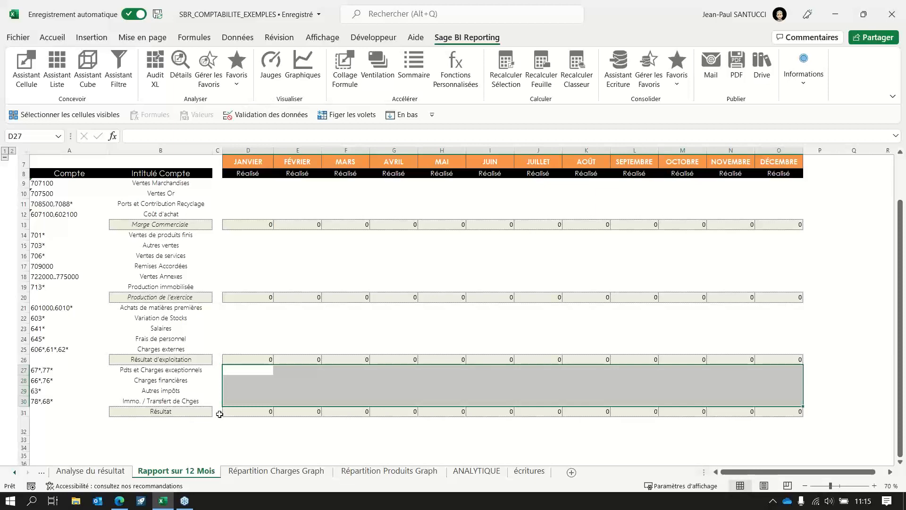
{"action": "scroll", "coordinate": [347, 302], "scroll_direction": "up", "scroll_amount": 2}
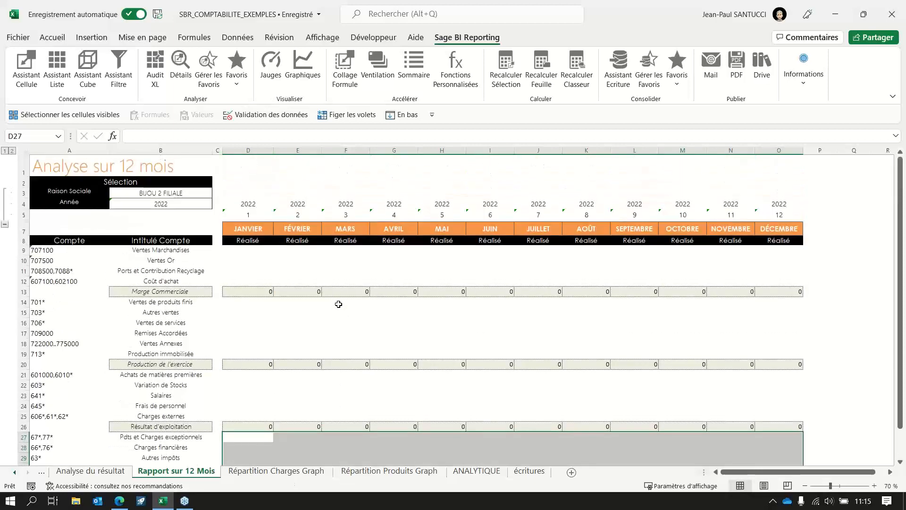
{"action": "left_click", "coordinate": [240, 250]}
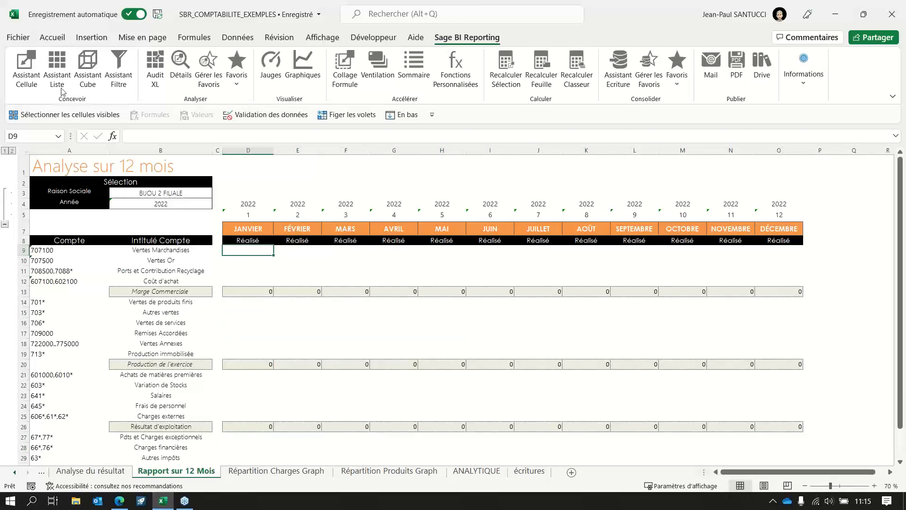
{"action": "left_click", "coordinate": [30, 73]}
{"action": "left_click_drag", "start_coordinate": [420, 85], "coordinate": [533, 102]}
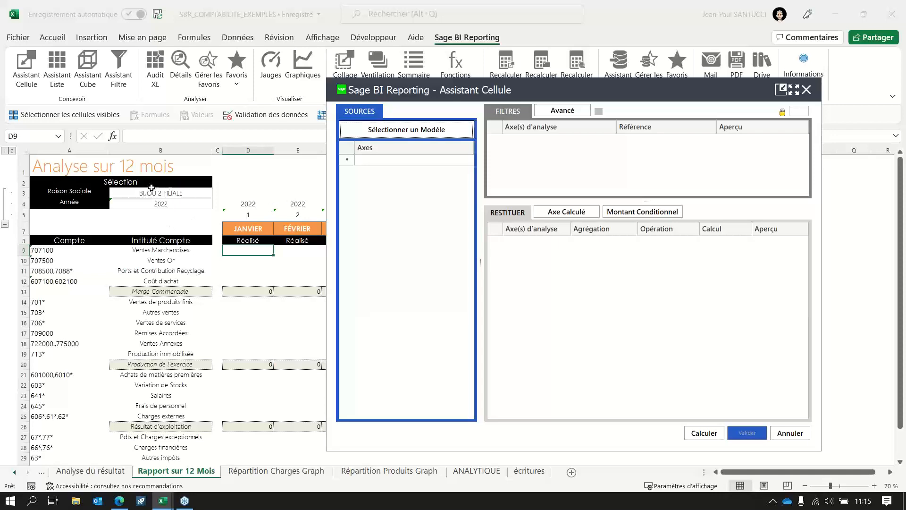
{"action": "left_click", "coordinate": [402, 130]}
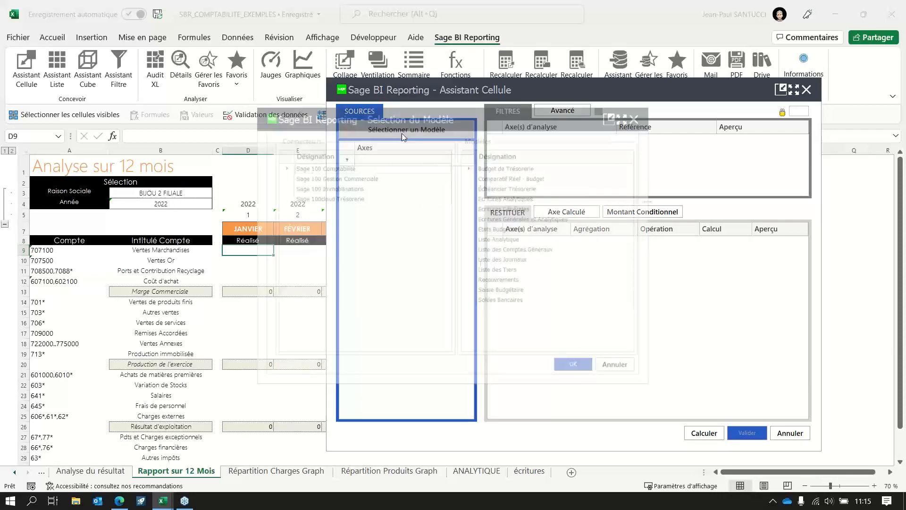
{"action": "double_click", "coordinate": [504, 210]}
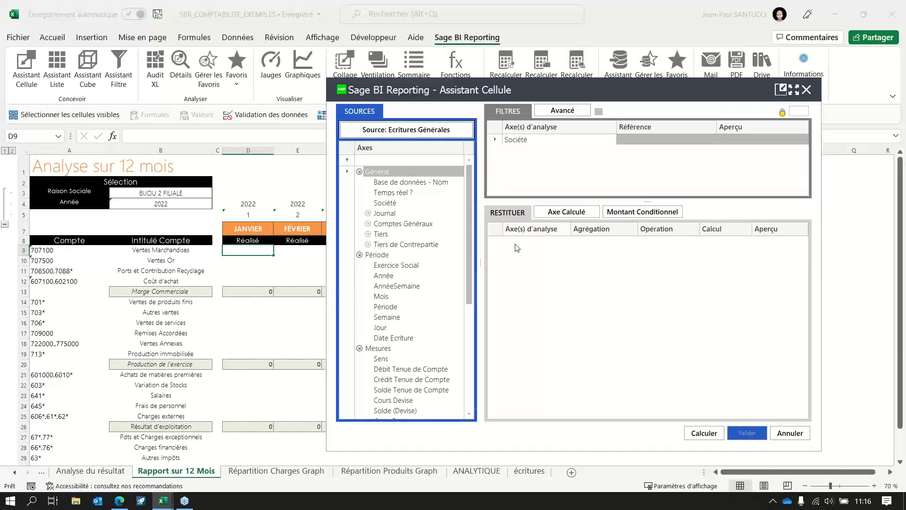
Step: Filter the D9 formula by Société from $B$3, Année from $B$4 and Mois from D$5
{"action": "left_click", "coordinate": [628, 140]}
{"action": "left_click", "coordinate": [161, 193]}
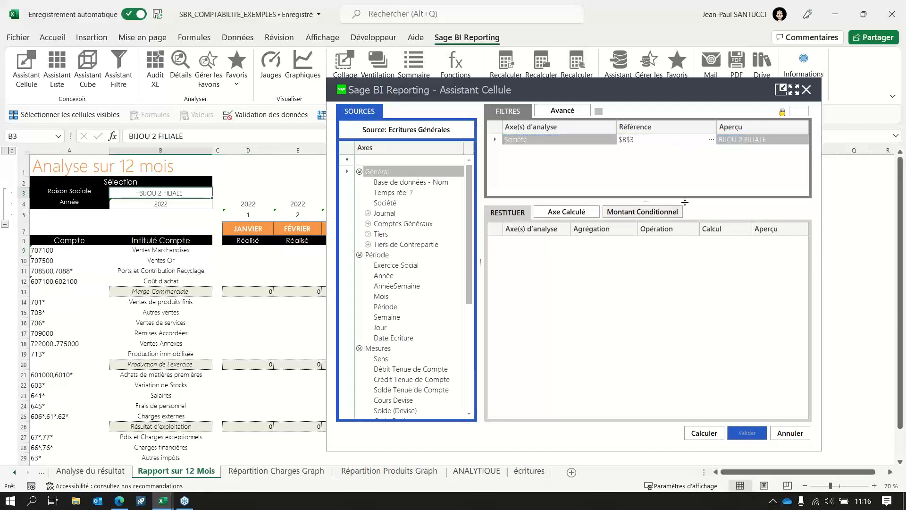
{"action": "left_click", "coordinate": [580, 171]}
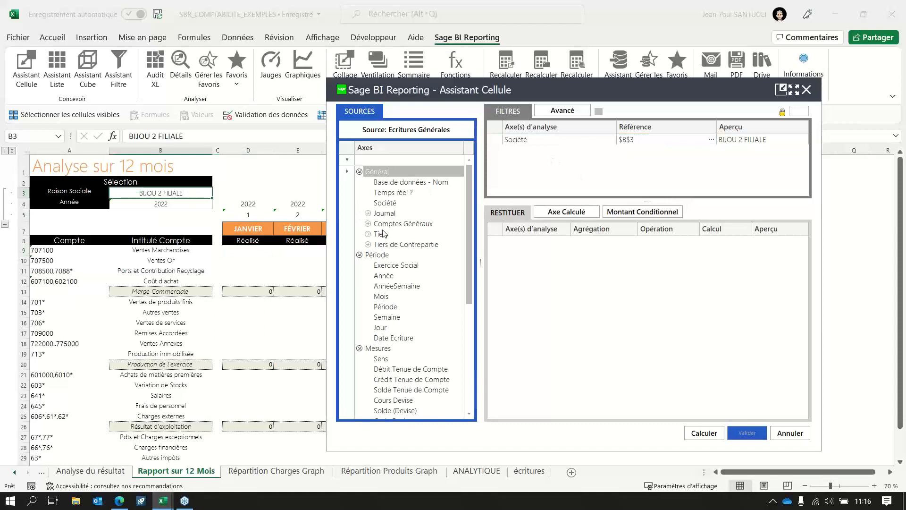
{"action": "left_click_drag", "start_coordinate": [383, 276], "coordinate": [655, 161]}
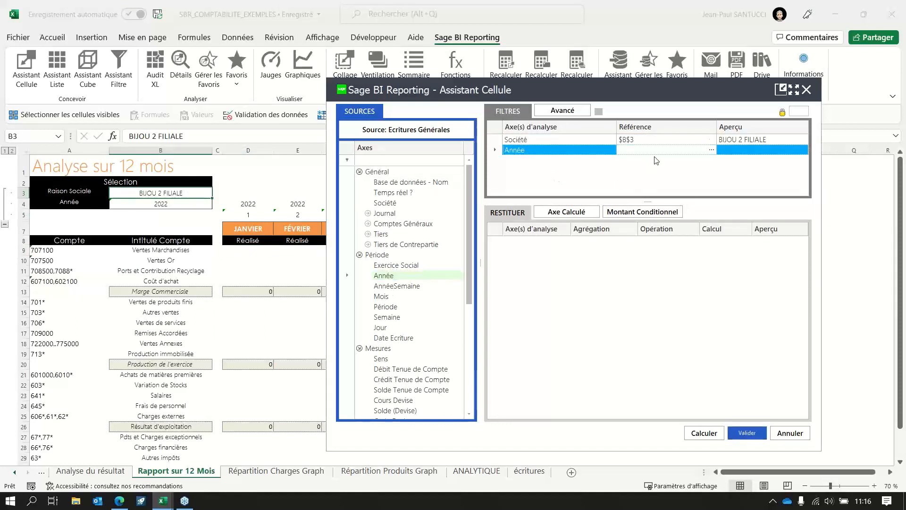
{"action": "left_click", "coordinate": [183, 205]}
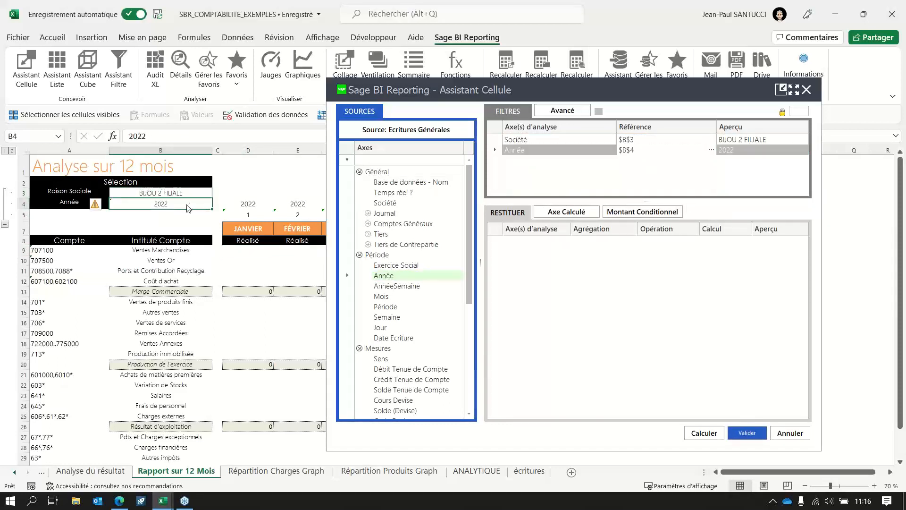
{"action": "left_click_drag", "start_coordinate": [381, 297], "coordinate": [631, 176]}
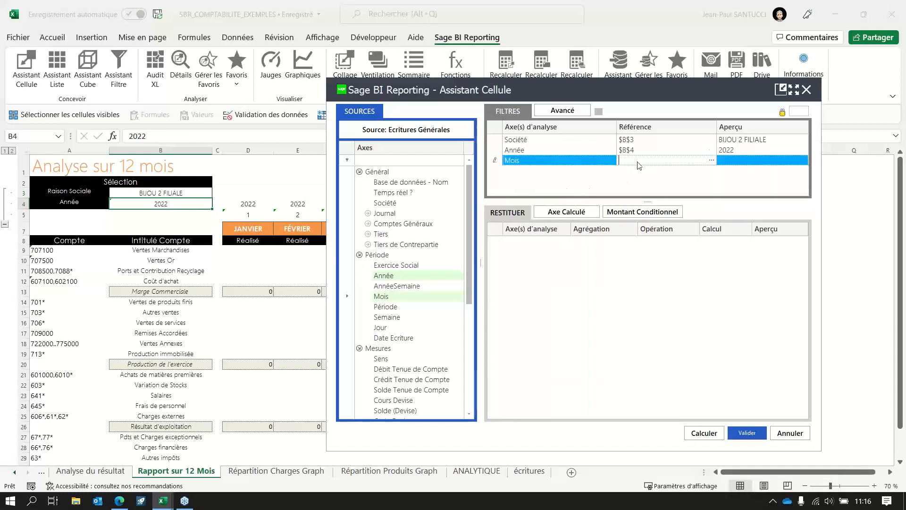
{"action": "left_click", "coordinate": [243, 216]}
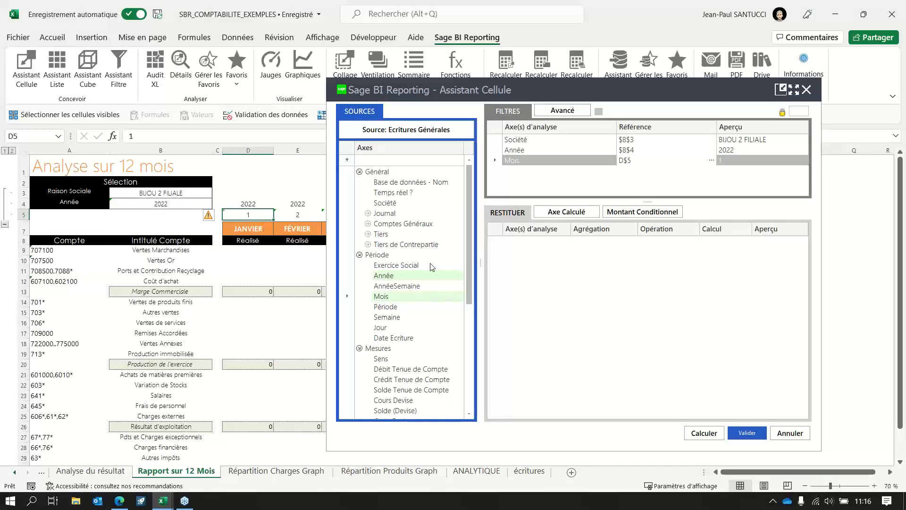
Step: Add a Compte Général - Code filter to the D9 formula, referencing the account in $A9
{"action": "left_click", "coordinate": [368, 224]}
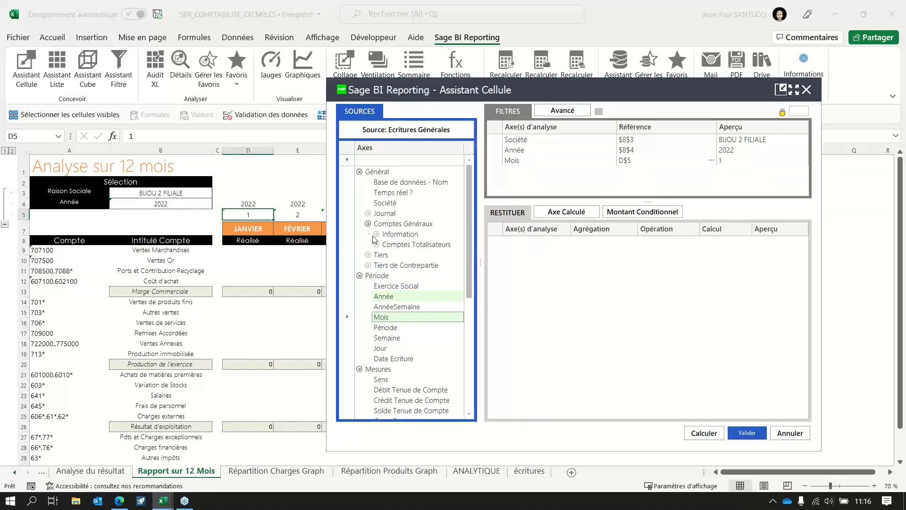
{"action": "left_click", "coordinate": [376, 235]}
{"action": "left_click_drag", "start_coordinate": [409, 246], "coordinate": [534, 179]}
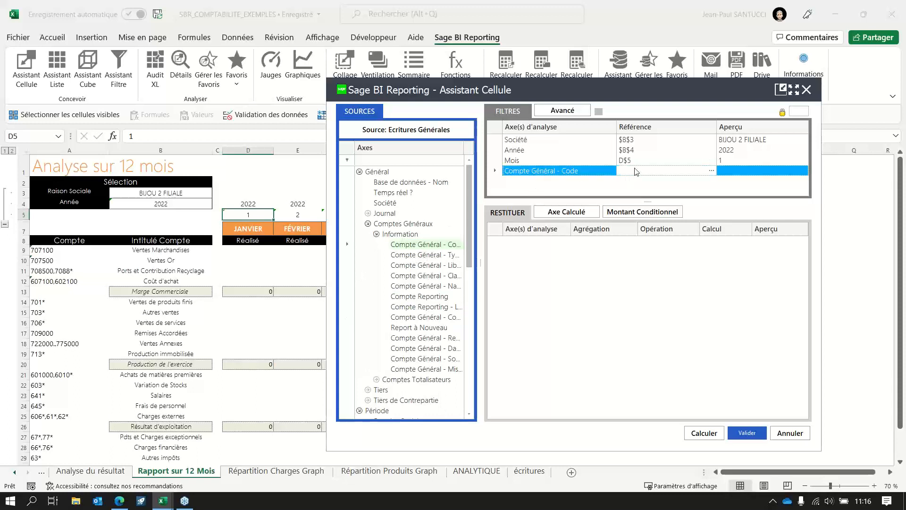
{"action": "left_click", "coordinate": [51, 253]}
Step: Return the sum of Solde Tenue de Compte as the formula's result and validate it into D9
{"action": "scroll", "coordinate": [384, 320], "scroll_direction": "down", "scroll_amount": 7}
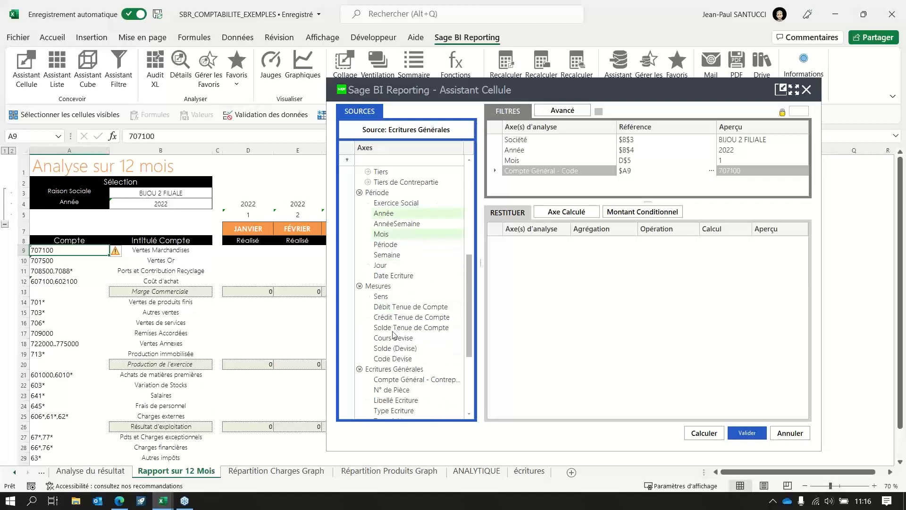
{"action": "left_click_drag", "start_coordinate": [392, 328], "coordinate": [546, 293]}
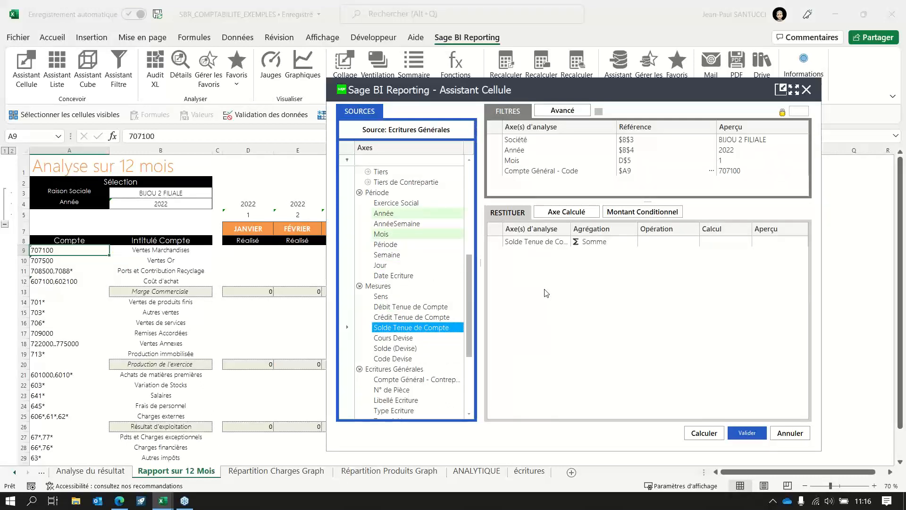
{"action": "left_click", "coordinate": [749, 433]}
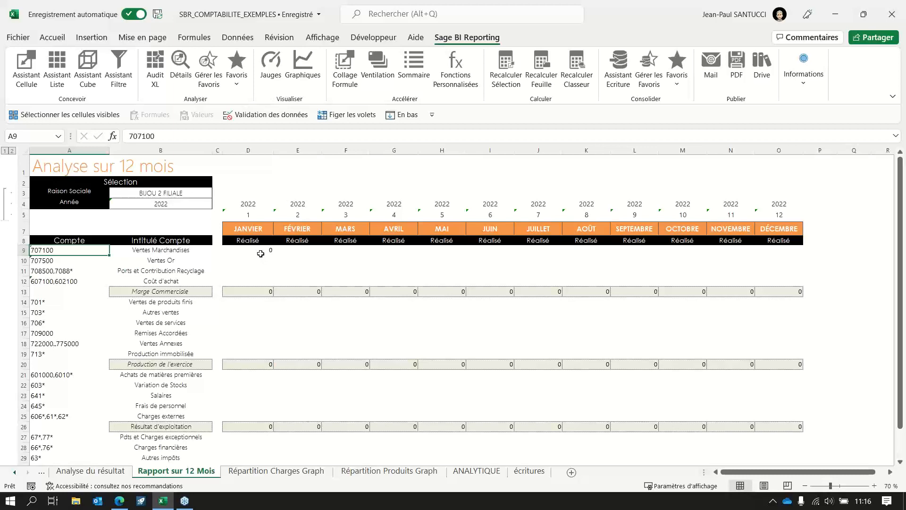
Step: Copy the D9 formula across D9:O31 with Collage Formule to fill all twelve months
{"action": "left_click", "coordinate": [261, 249]}
{"action": "scroll", "coordinate": [259, 253], "scroll_direction": "down", "scroll_amount": 1}
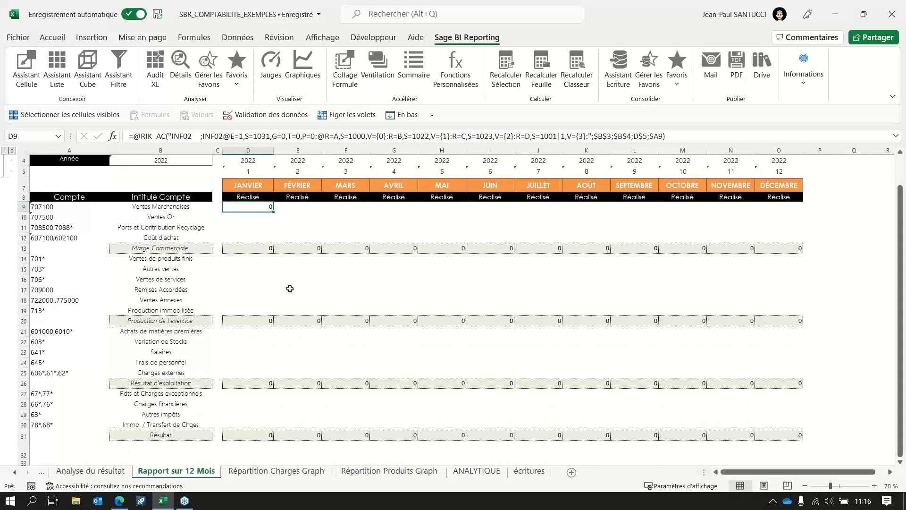
{"action": "key", "text": "ctrl+c"}
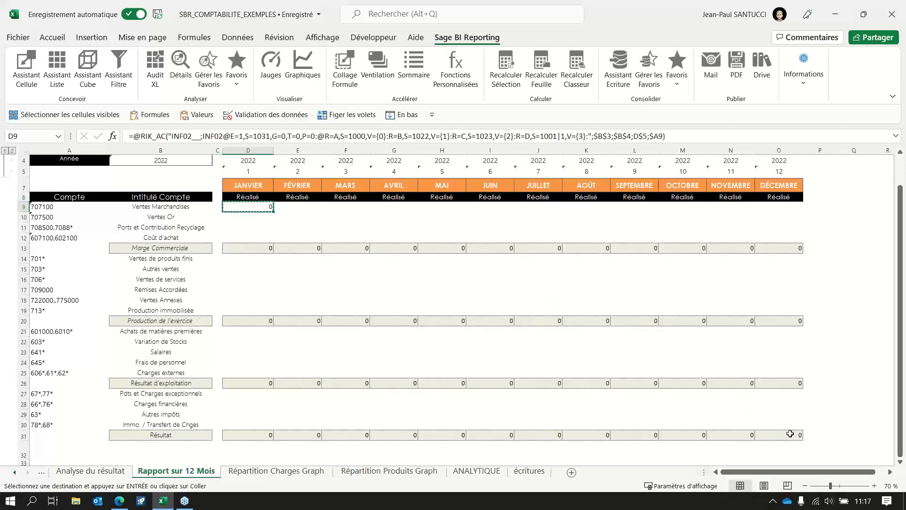
{"action": "left_click", "coordinate": [789, 435], "text": "shift"}
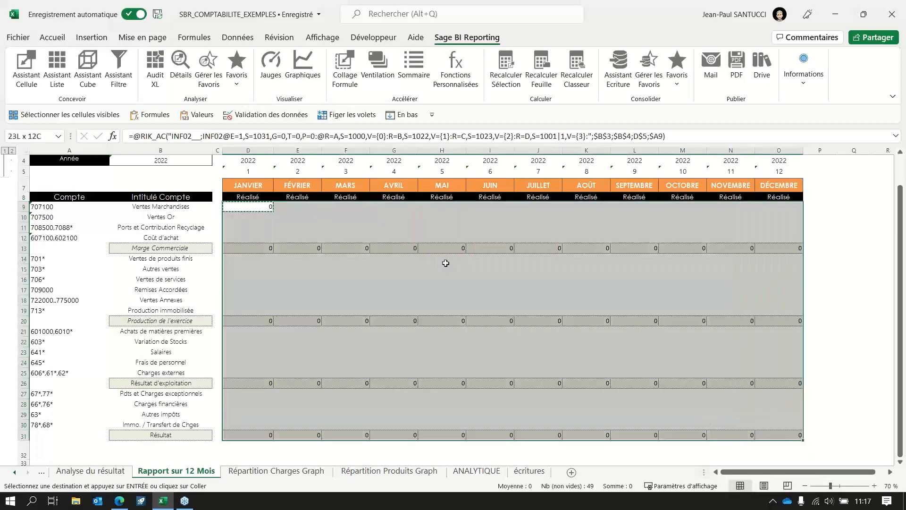
{"action": "left_click", "coordinate": [346, 66]}
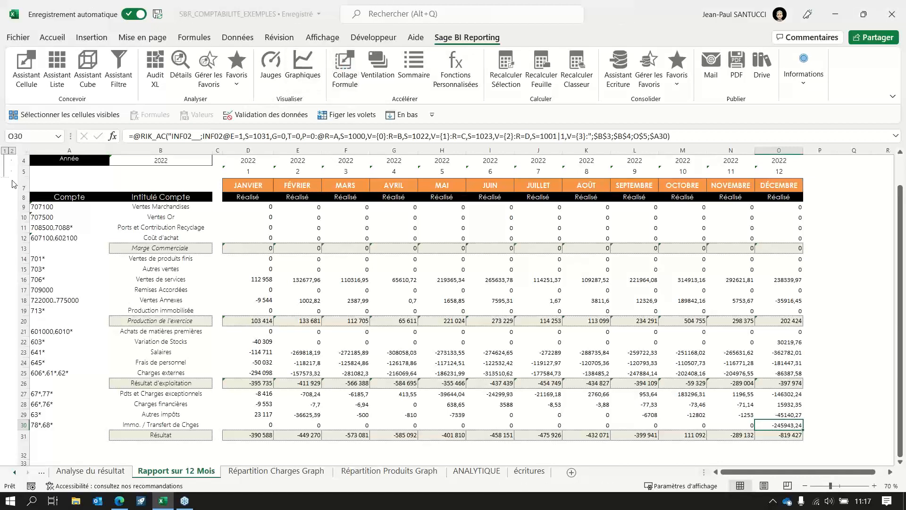
Step: Set the report's Raison Sociale in B3 to Bijou SA
{"action": "scroll", "coordinate": [271, 245], "scroll_direction": "up", "scroll_amount": 1}
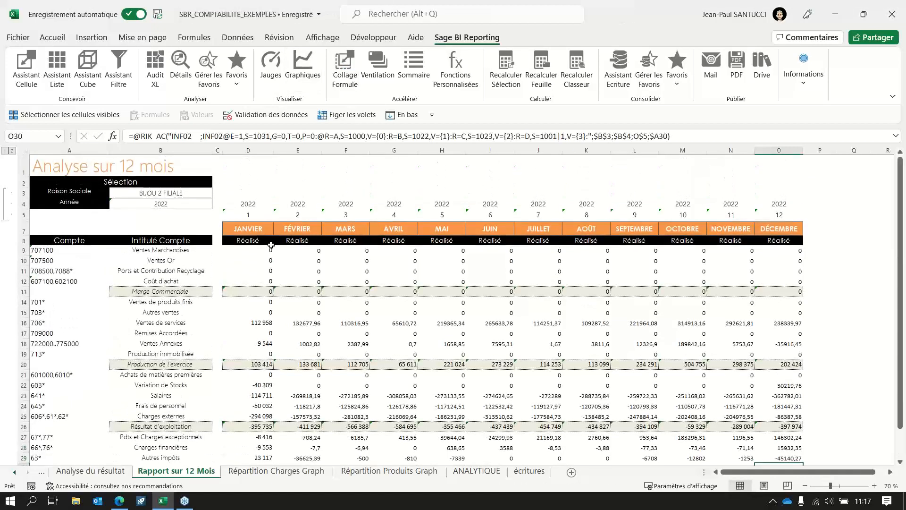
{"action": "left_click", "coordinate": [163, 193]}
{"action": "double_click", "coordinate": [162, 193]}
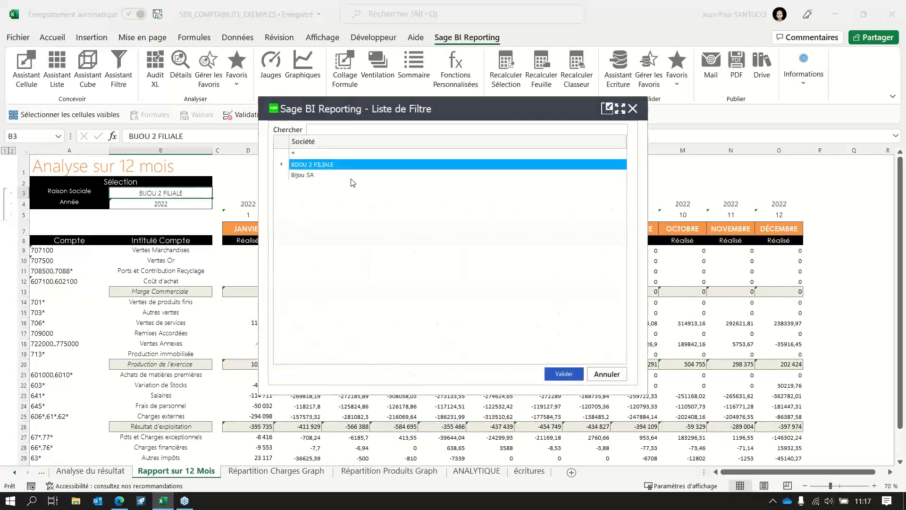
{"action": "left_click", "coordinate": [305, 176]}
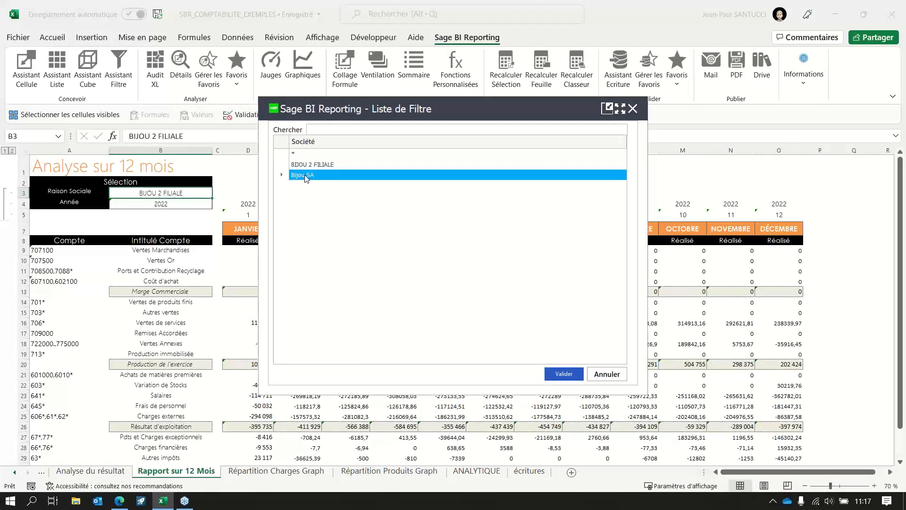
{"action": "left_click", "coordinate": [559, 373]}
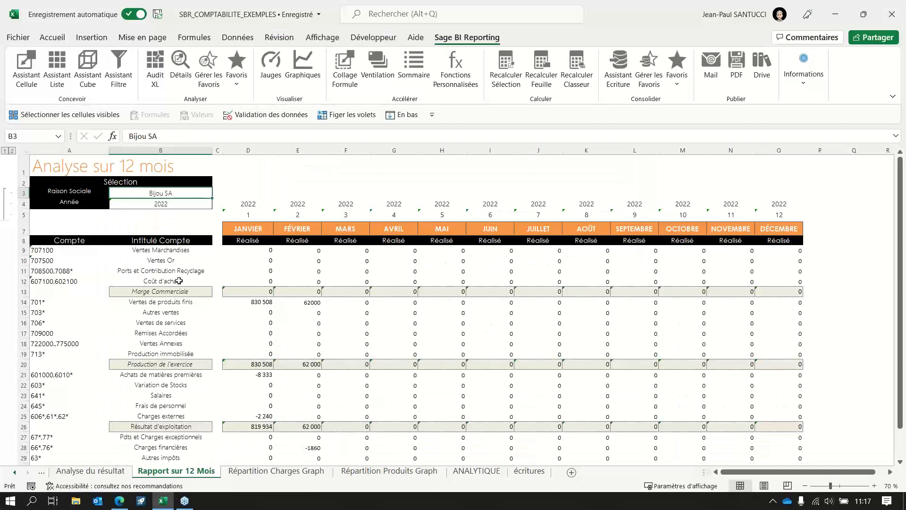
Step: Set the report's Année in B4 to 2019
{"action": "left_click", "coordinate": [162, 203]}
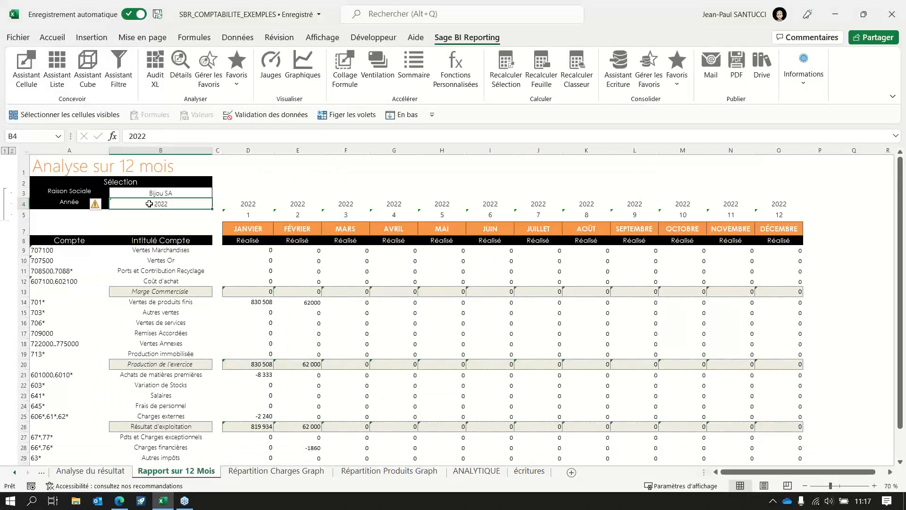
{"action": "double_click", "coordinate": [151, 205]}
{"action": "left_click", "coordinate": [295, 165]}
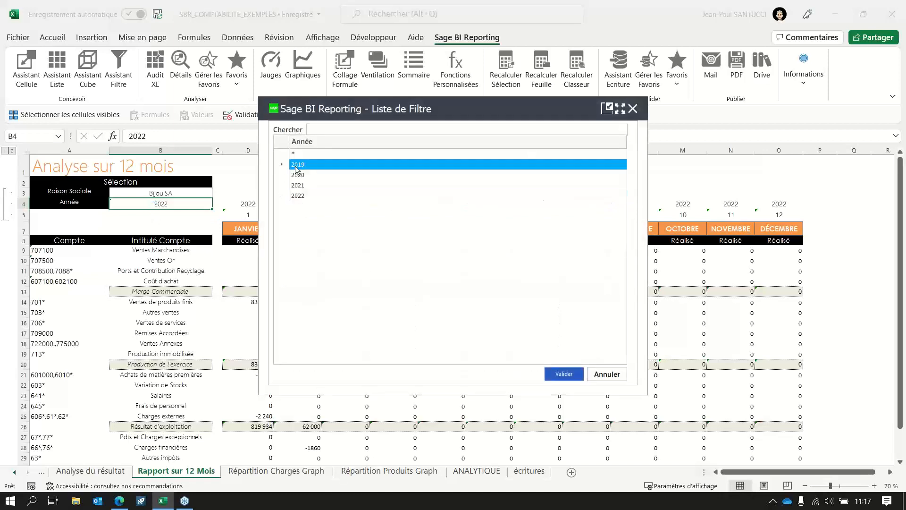
{"action": "left_click", "coordinate": [568, 377]}
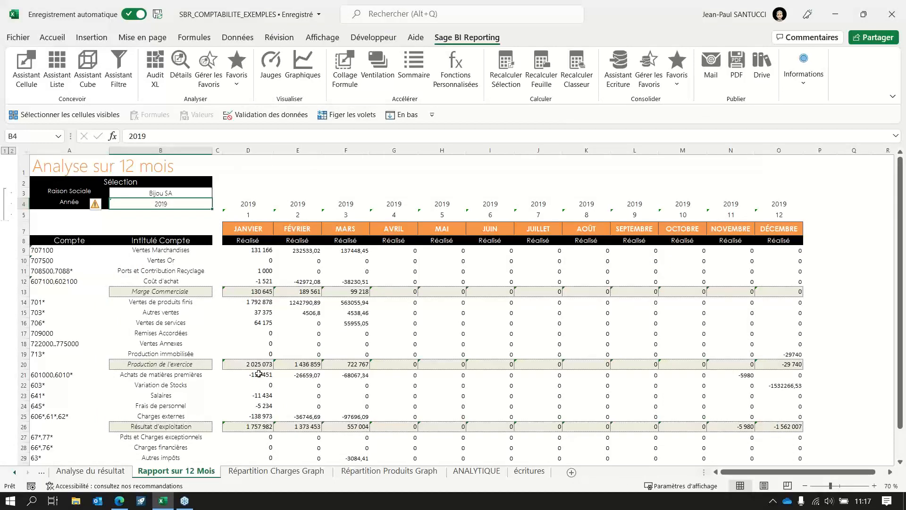
Step: Select all companies (*) as the Raison Sociale in B3 and set the Année in B4 to 2022
{"action": "double_click", "coordinate": [164, 192]}
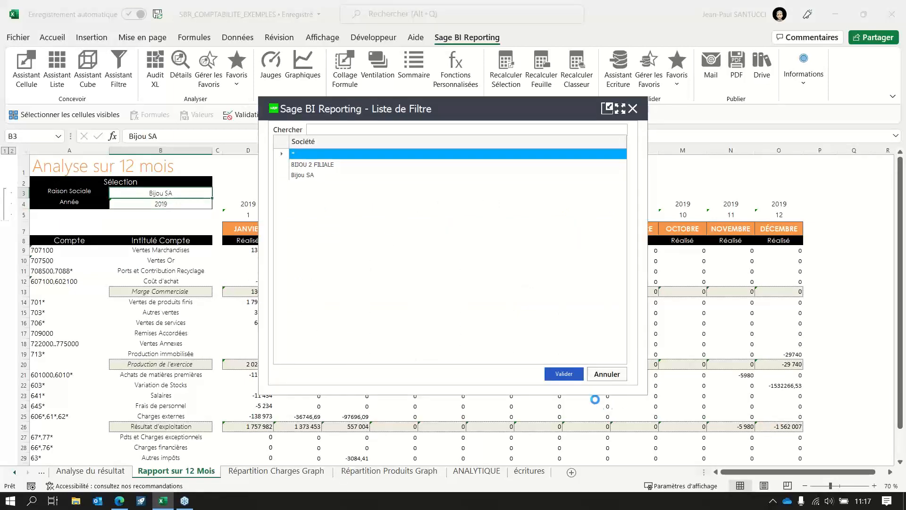
{"action": "left_click", "coordinate": [568, 372]}
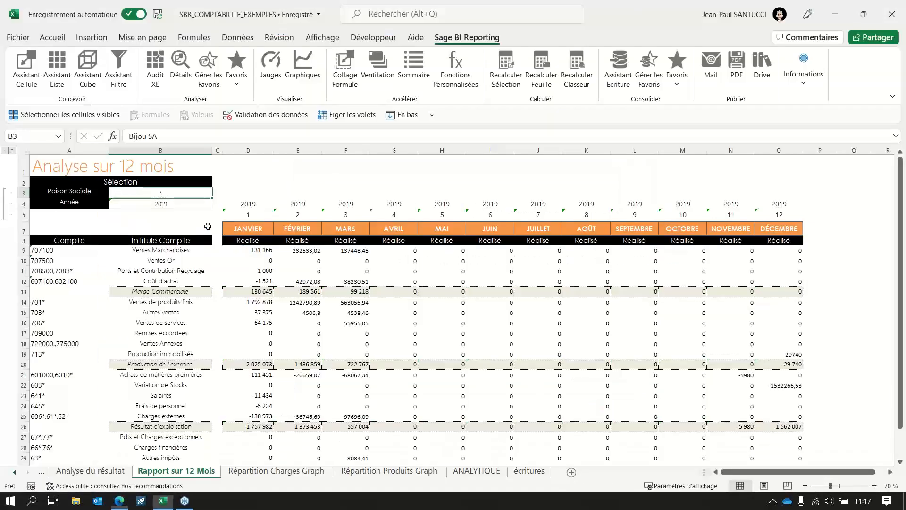
{"action": "double_click", "coordinate": [166, 203]}
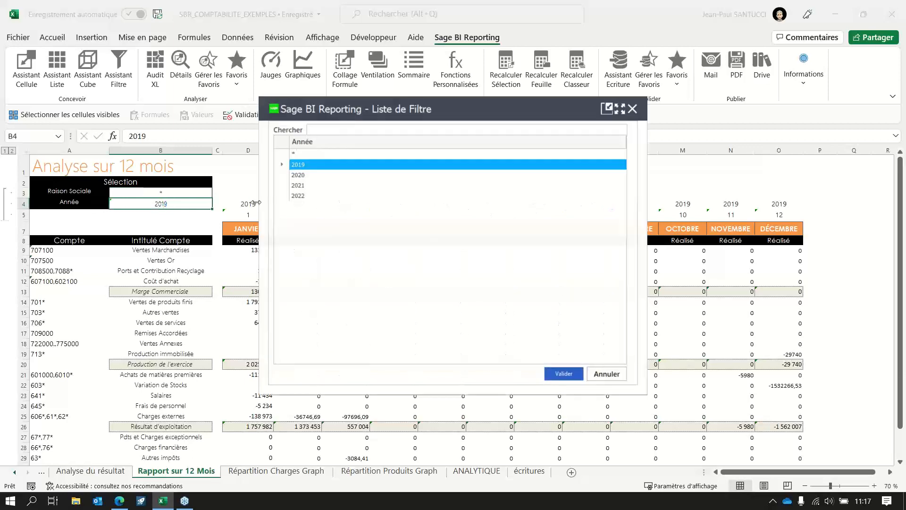
{"action": "left_click", "coordinate": [299, 196]}
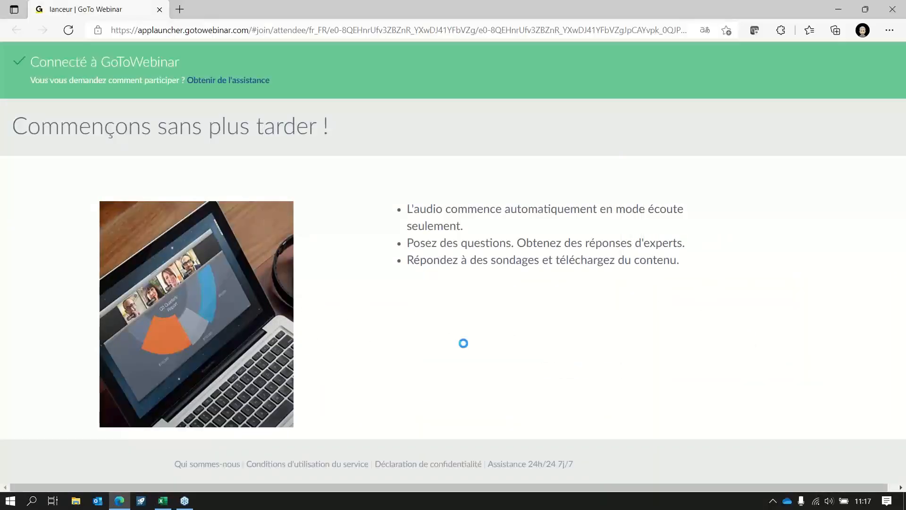
{"action": "key", "text": "alt+Tab"}
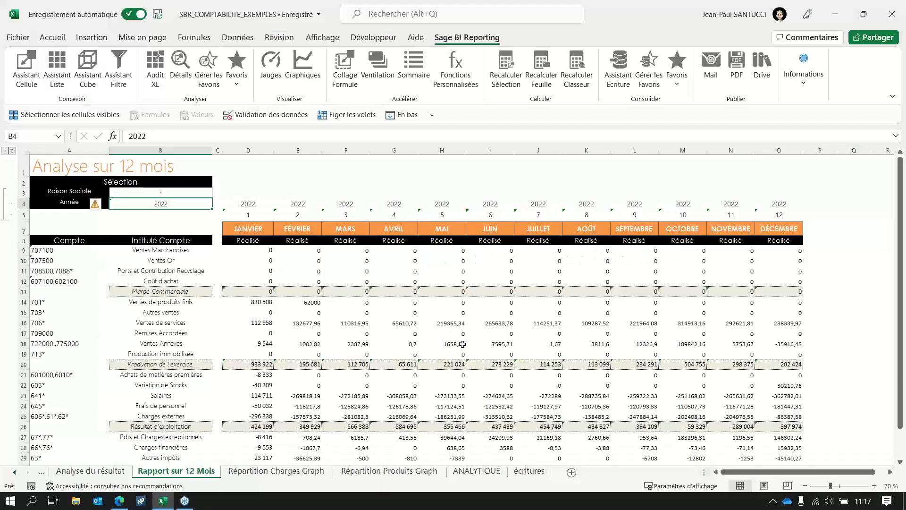
{"action": "scroll", "coordinate": [462, 344], "scroll_direction": "down", "scroll_amount": 1}
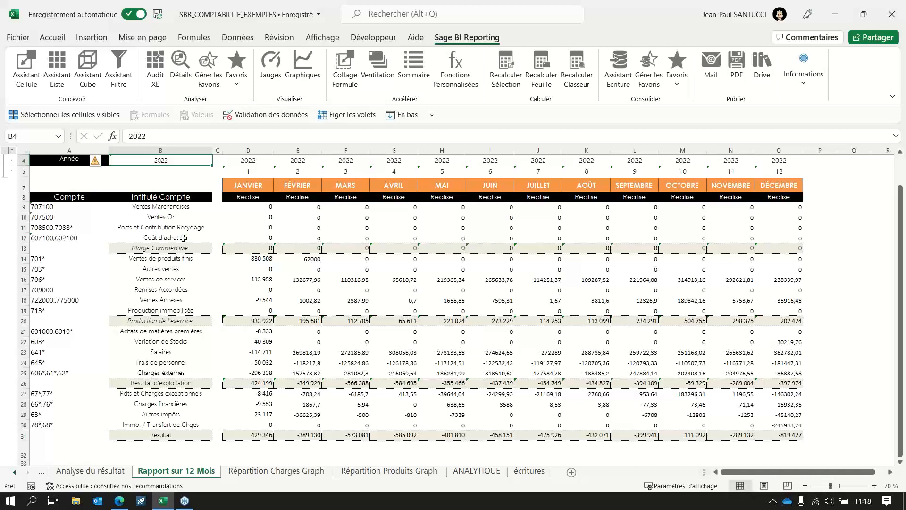
Step: On the Répartition Charges Graph sheet, examine the chart's graph assistant definition and the account table's list assistant definition
{"action": "left_click", "coordinate": [276, 472]}
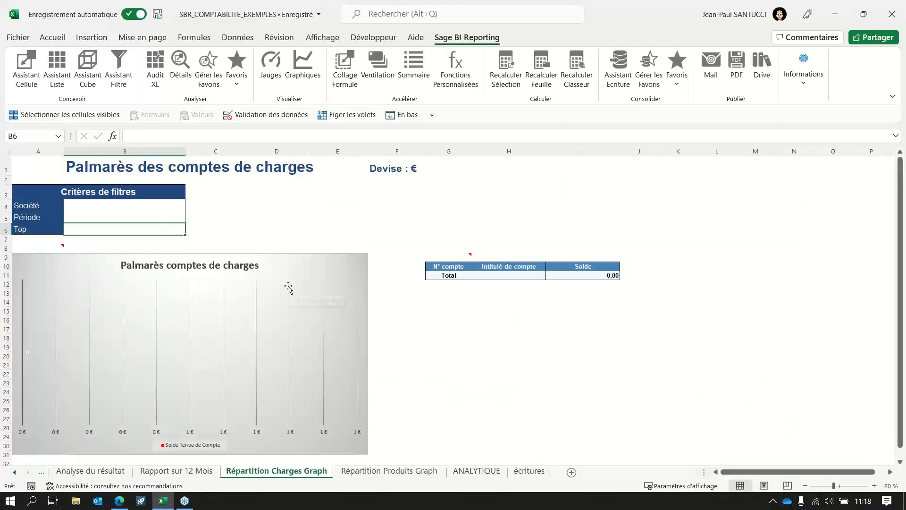
{"action": "double_click", "coordinate": [56, 246]}
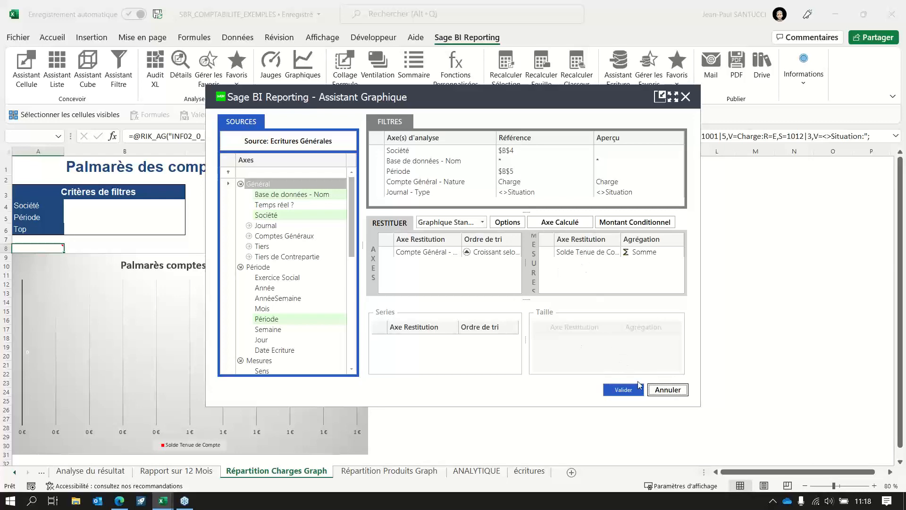
{"action": "left_click", "coordinate": [665, 389]}
{"action": "mouse_move", "coordinate": [449, 258]}
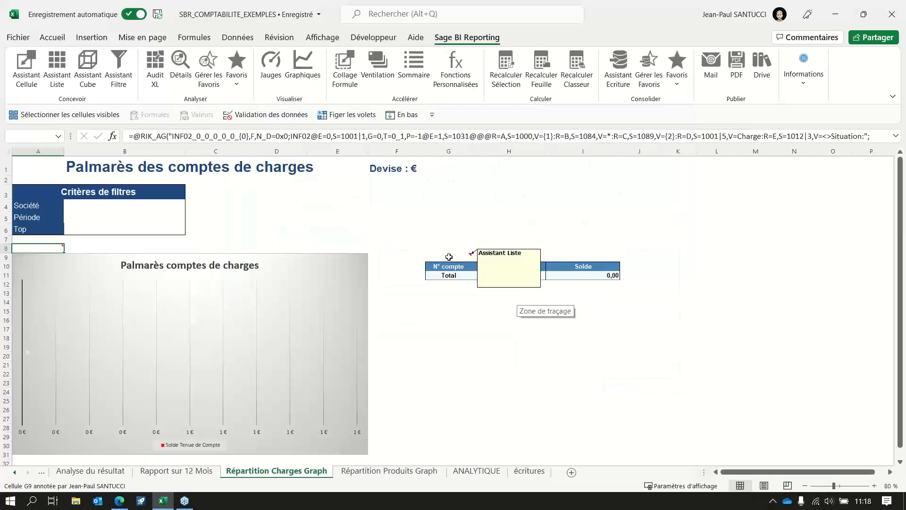
{"action": "double_click", "coordinate": [448, 257]}
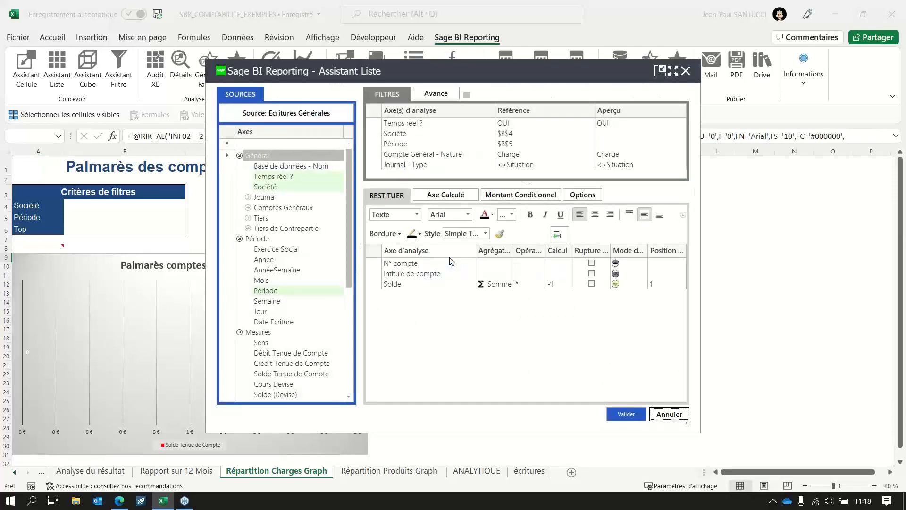
{"action": "left_click", "coordinate": [676, 414]}
Step: Set the Société criterion in B4 to BIJOU 2 FILIALE and the Période in B5 to 202201..202212
{"action": "double_click", "coordinate": [149, 204]}
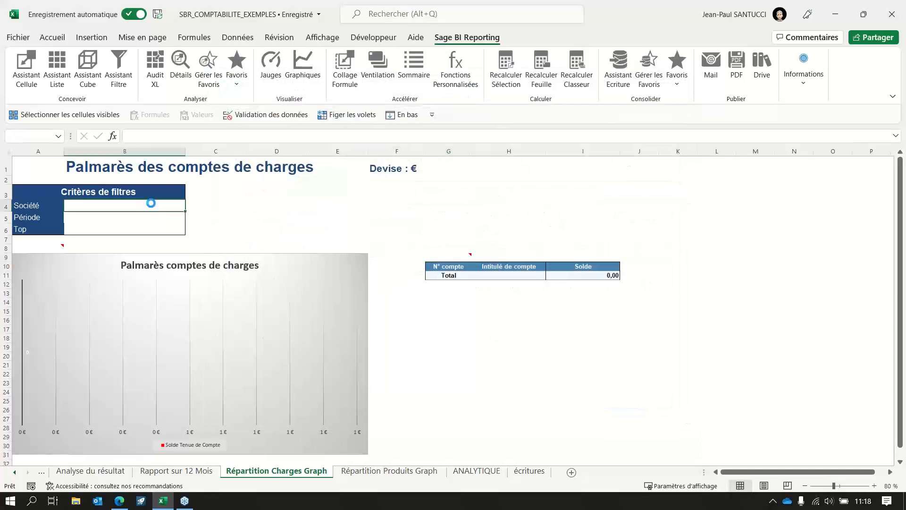
{"action": "double_click", "coordinate": [312, 165]}
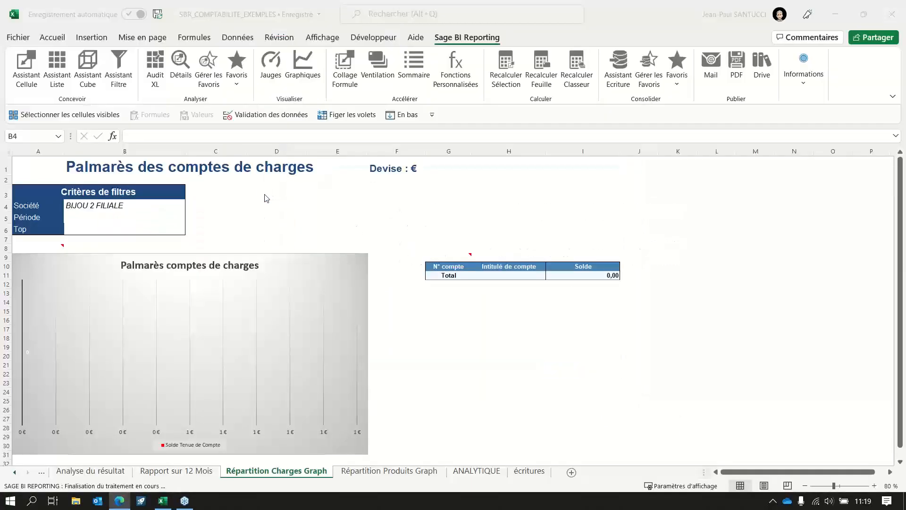
{"action": "left_click", "coordinate": [79, 217]}
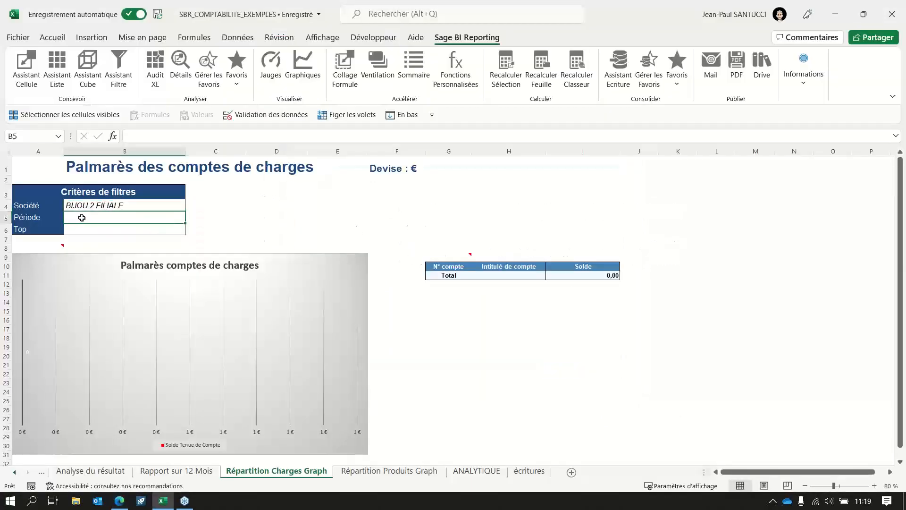
{"action": "double_click", "coordinate": [82, 216]}
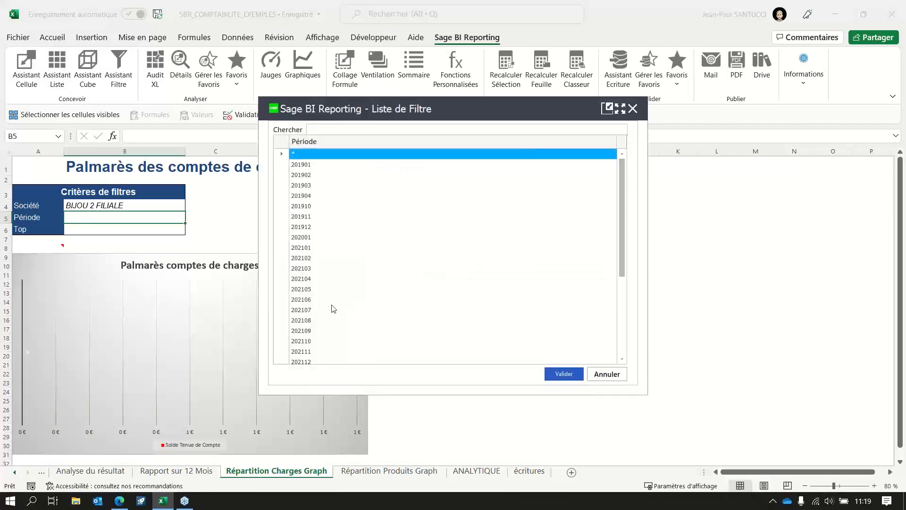
{"action": "scroll", "coordinate": [332, 313], "scroll_direction": "down", "scroll_amount": 8}
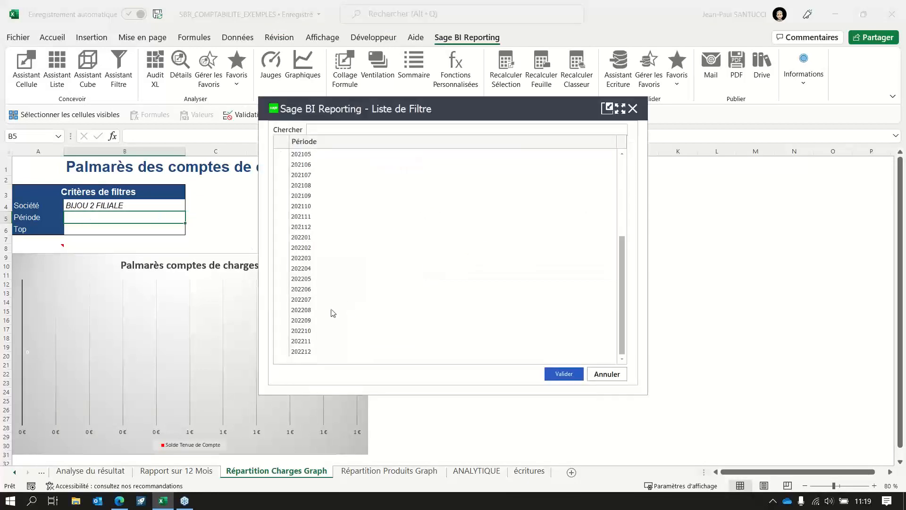
{"action": "left_click", "coordinate": [303, 239]}
{"action": "left_click", "coordinate": [308, 351], "text": "shift"}
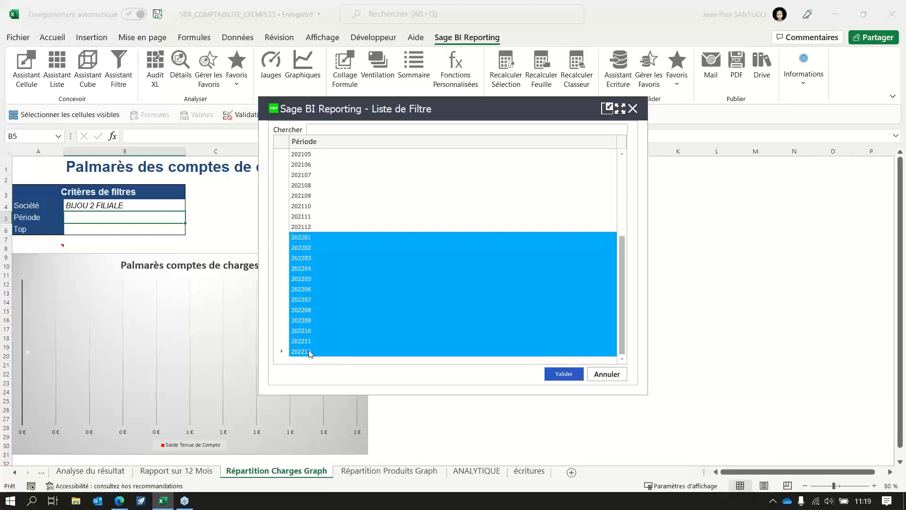
{"action": "left_click", "coordinate": [309, 310], "text": "ctrl"}
{"action": "left_click", "coordinate": [315, 311], "text": "ctrl"}
{"action": "left_click", "coordinate": [564, 374]}
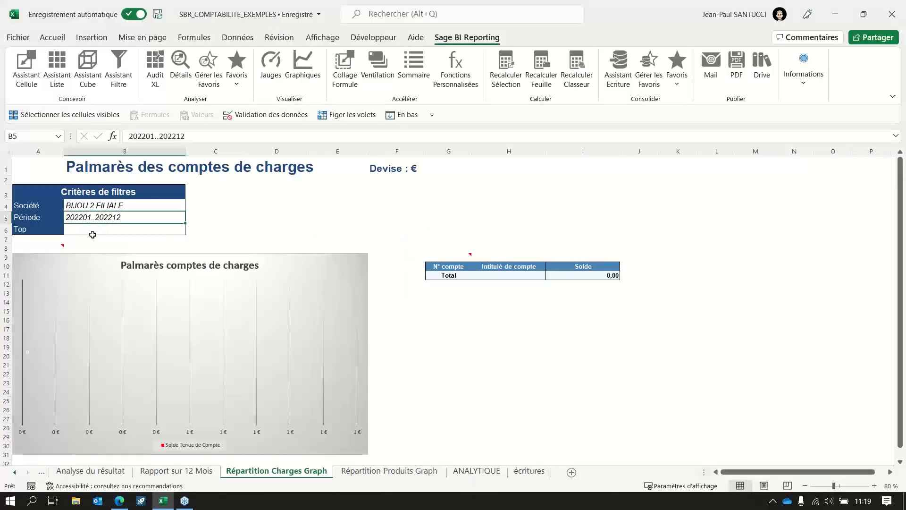
Step: Set the Top criterion in B6 to 10
{"action": "left_click", "coordinate": [97, 230]}
{"action": "type", "text": "10"}
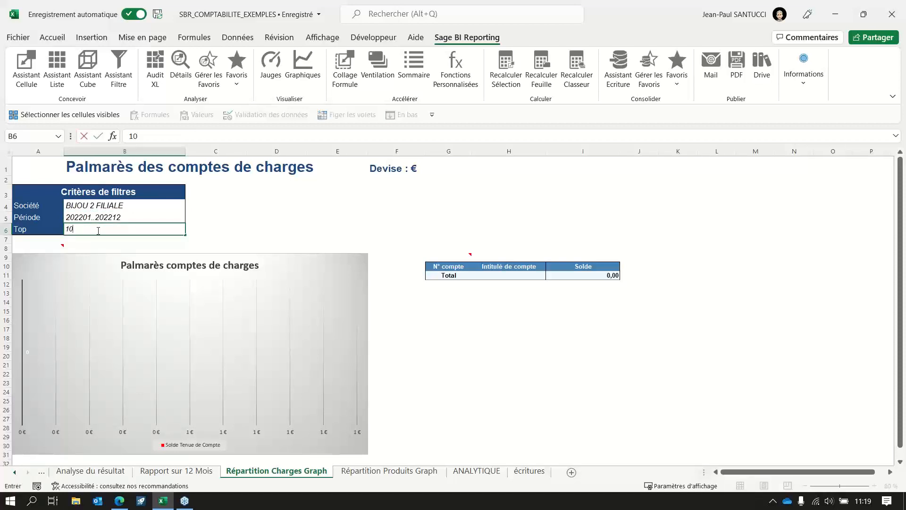
{"action": "key", "text": "Return"}
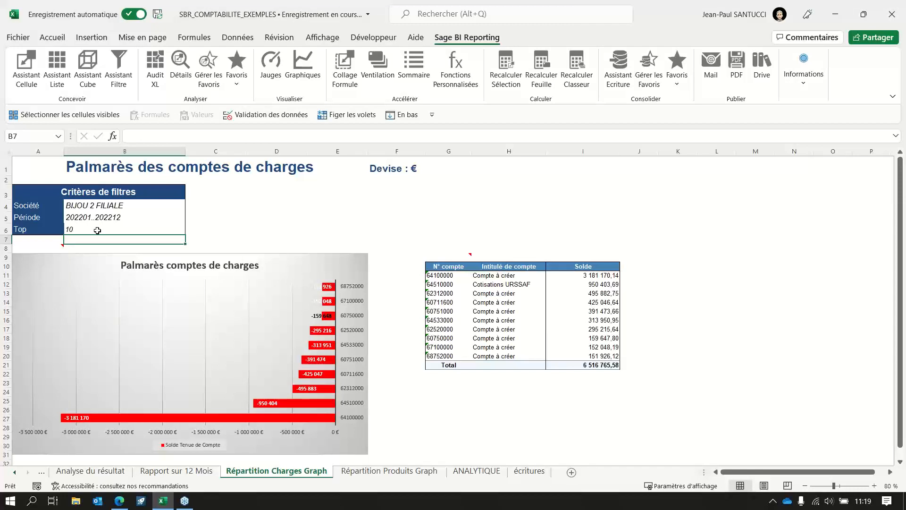
Step: Limit the expense account ranking to the top 5 in B6
{"action": "left_click", "coordinate": [97, 231]}
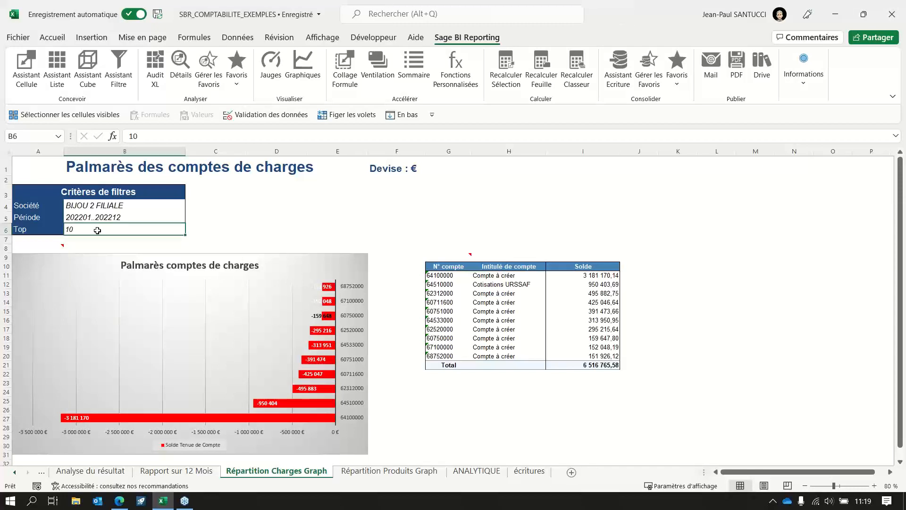
{"action": "type", "text": "5"}
{"action": "key", "text": "Return"}
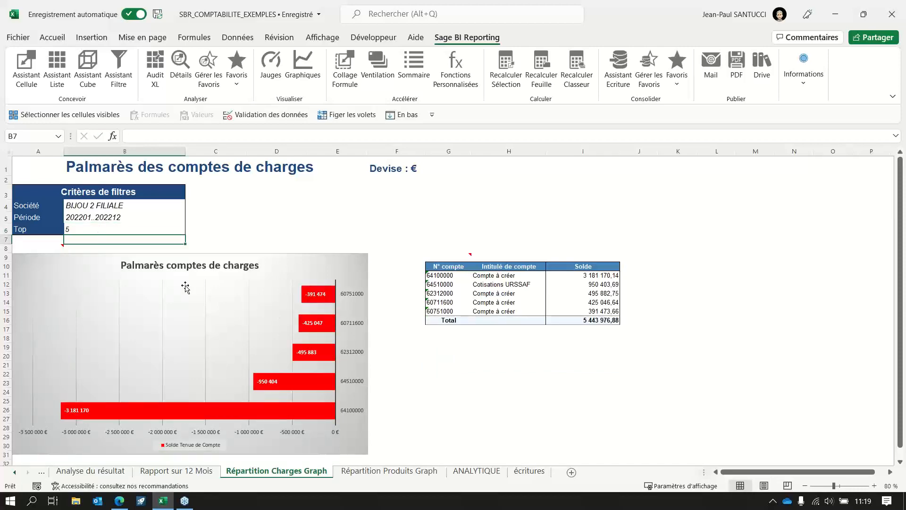
Step: Examine the expense chart's graph assistant definition in A8, including its conditional amount settings
{"action": "left_click", "coordinate": [53, 248]}
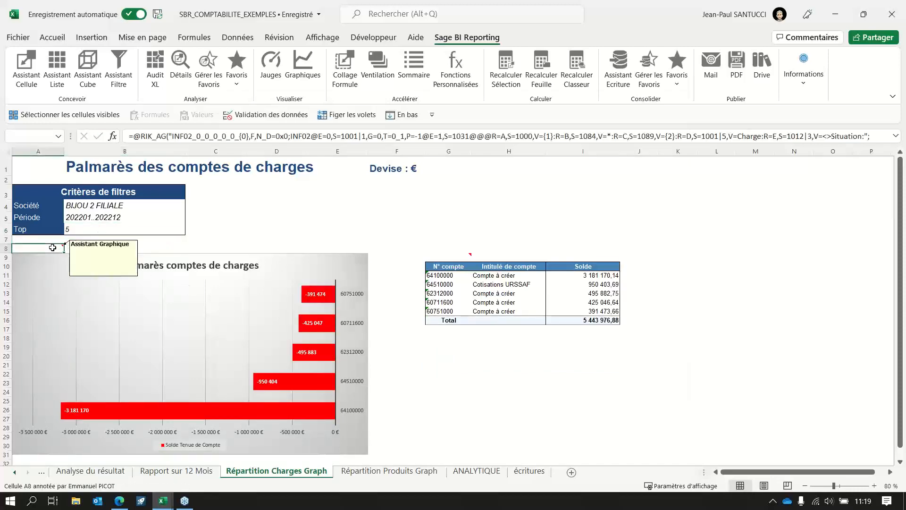
{"action": "double_click", "coordinate": [53, 247]}
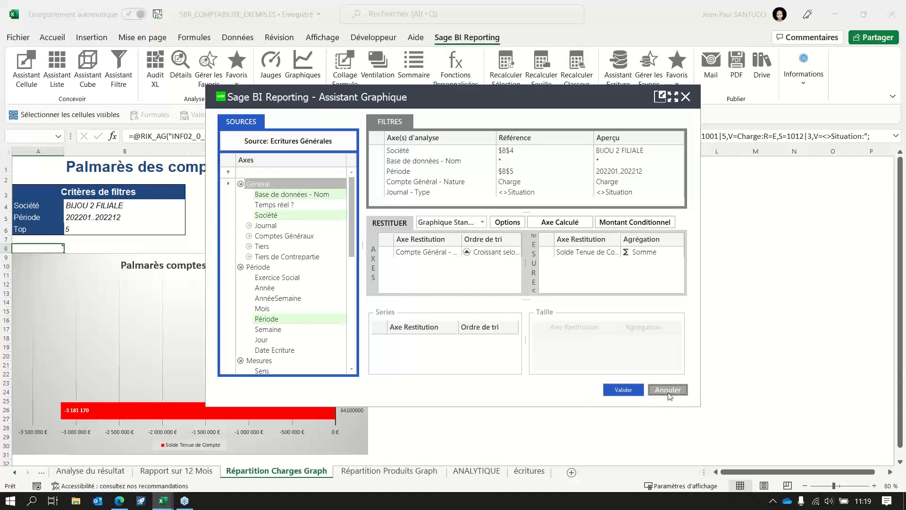
{"action": "left_click", "coordinate": [636, 222]}
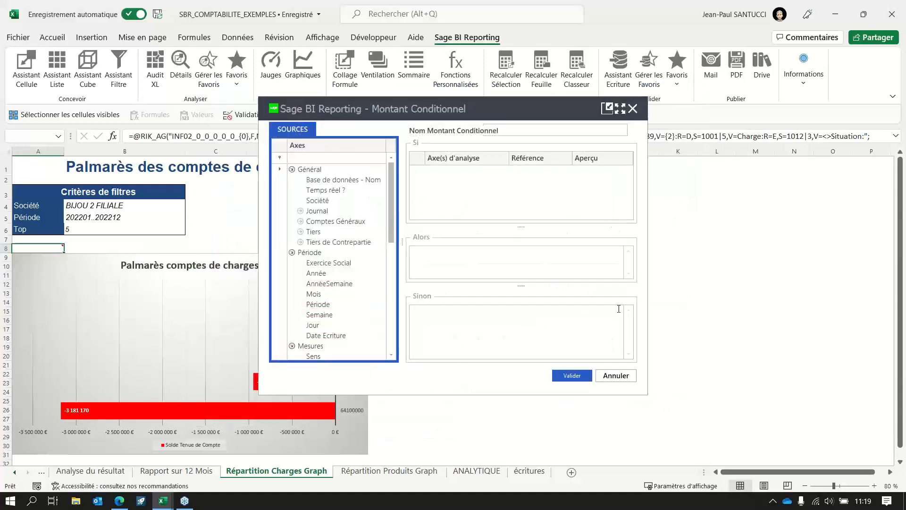
{"action": "left_click", "coordinate": [614, 376]}
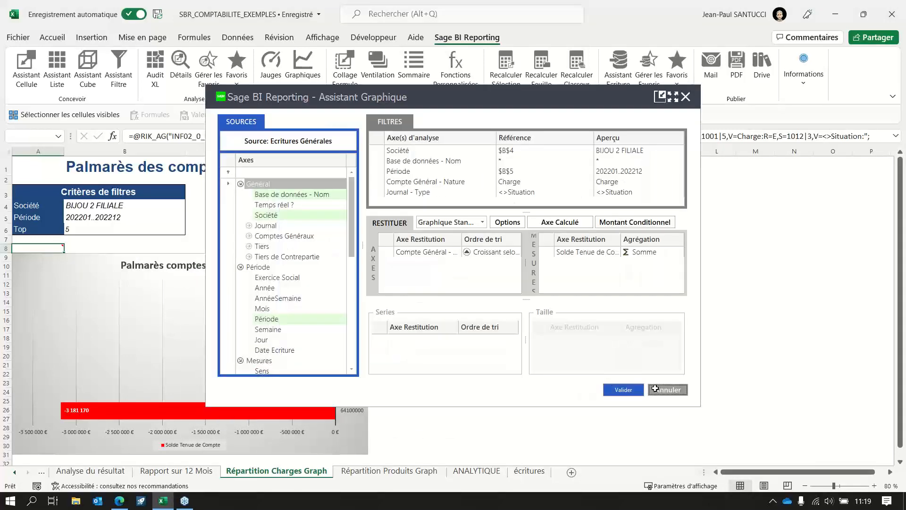
{"action": "left_click", "coordinate": [655, 389]}
Step: Examine the general options of the account table's list assistant definition in G9
{"action": "double_click", "coordinate": [454, 257]}
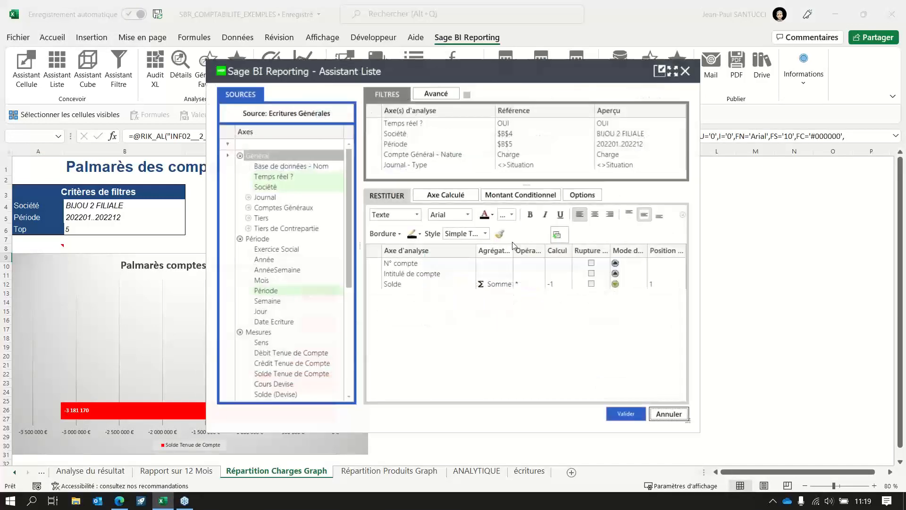
{"action": "left_click", "coordinate": [582, 194]}
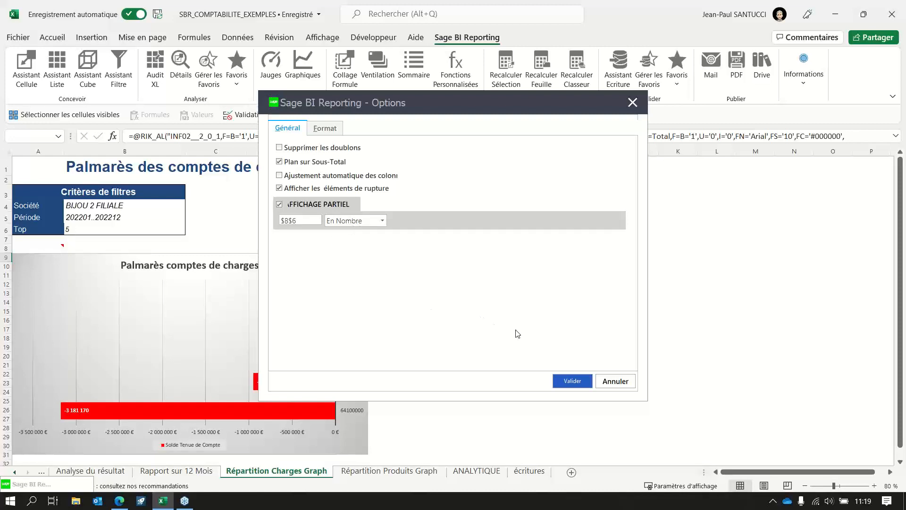
{"action": "left_click", "coordinate": [609, 379]}
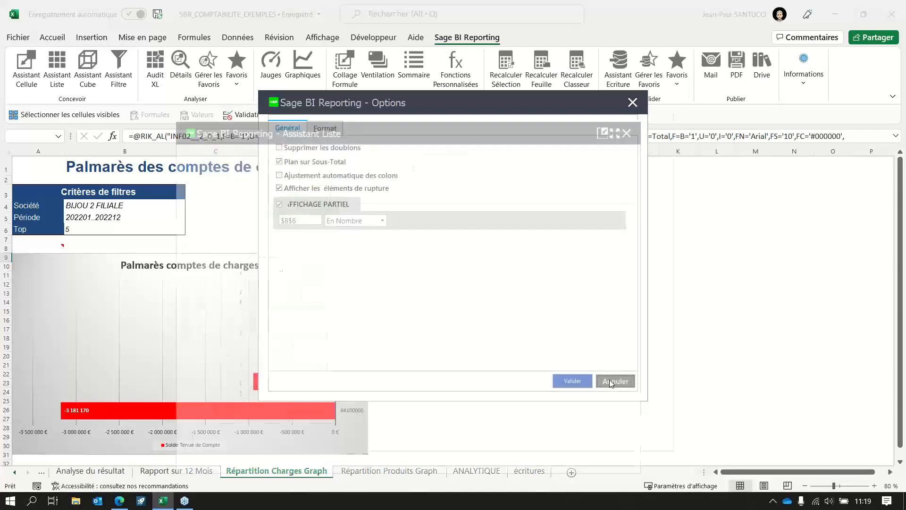
{"action": "left_click", "coordinate": [661, 416]}
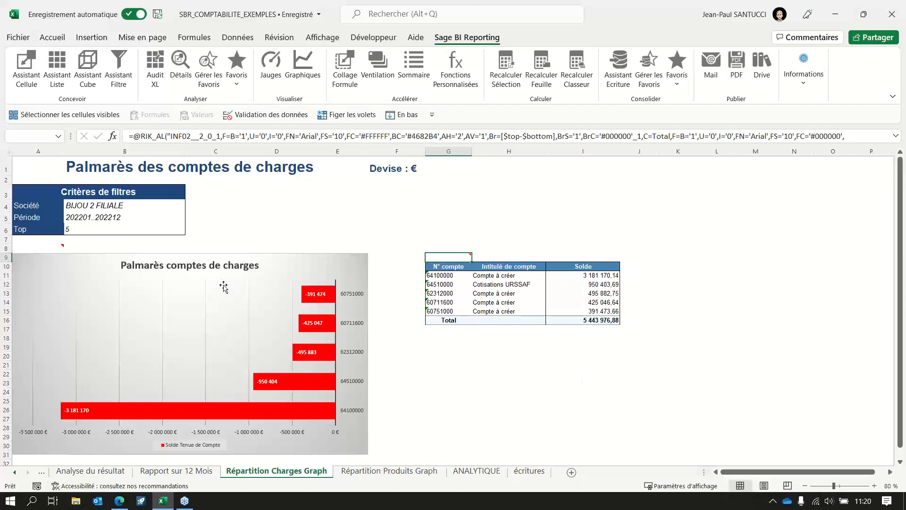
Step: Look at the Répartition Produits Graph sheet and examine the list assistant definition in D7 of the ANALYTIQUE sheet
{"action": "left_click", "coordinate": [396, 473]}
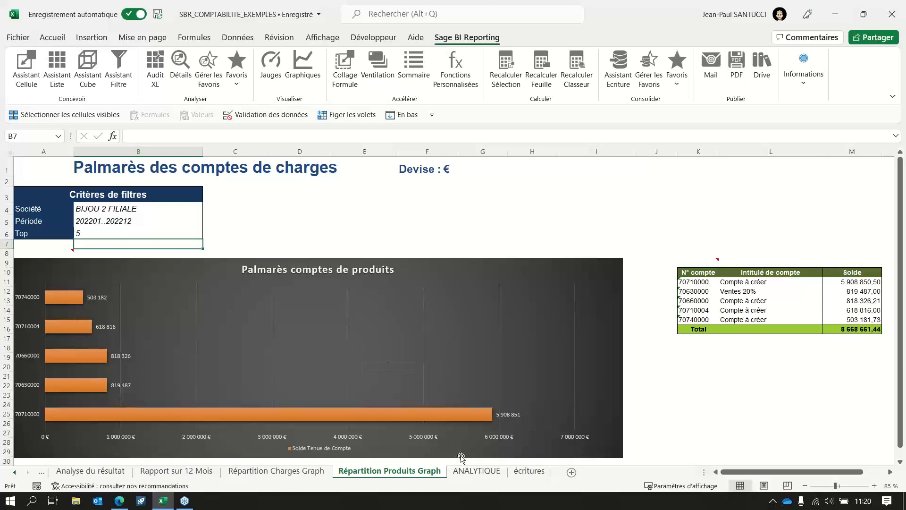
{"action": "left_click", "coordinate": [468, 473]}
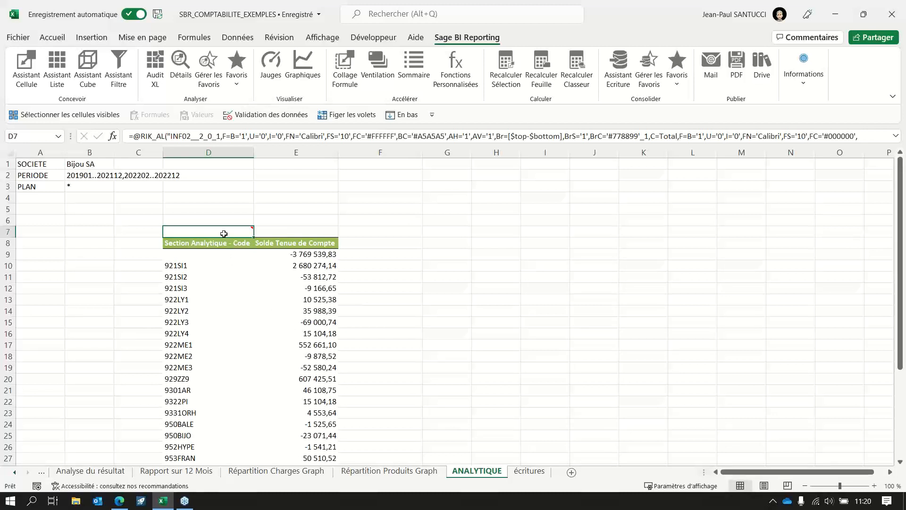
{"action": "mouse_move", "coordinate": [220, 230]}
{"action": "double_click", "coordinate": [226, 230]}
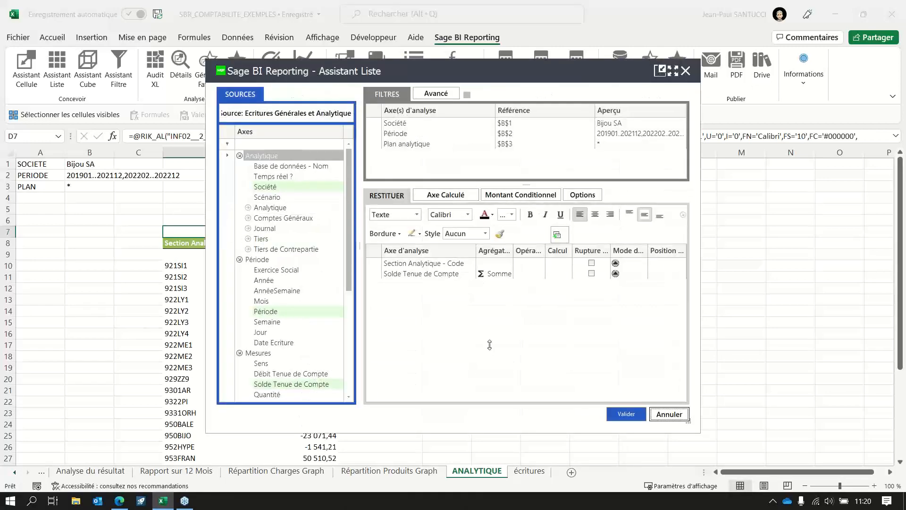
{"action": "left_click", "coordinate": [669, 414]}
Step: Add a new sheet after ANALYTIQUE and copy the SOCIETE, PERIODE and PLAN labels from ANALYTIQUE A1:A3 into its A1:A3
{"action": "left_click", "coordinate": [571, 472]}
{"action": "left_click", "coordinate": [196, 231]}
{"action": "left_click", "coordinate": [471, 472]}
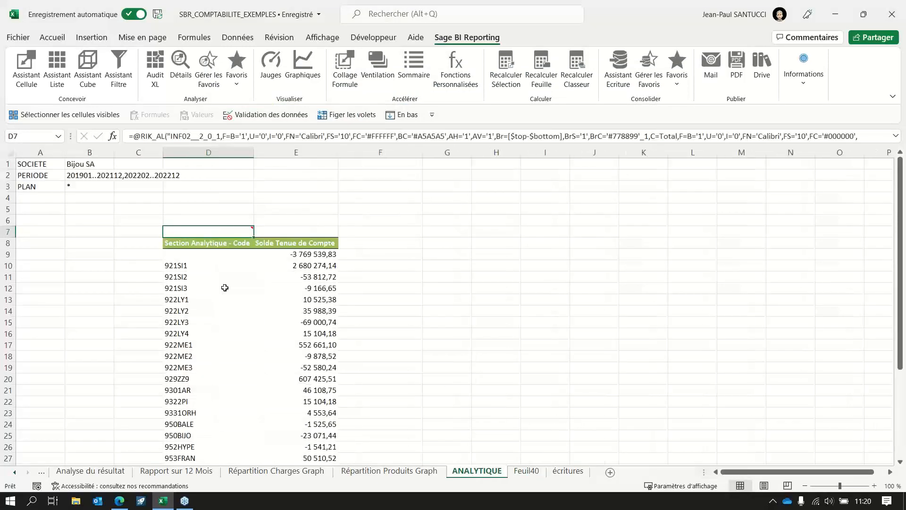
{"action": "left_click_drag", "start_coordinate": [37, 164], "coordinate": [46, 187]}
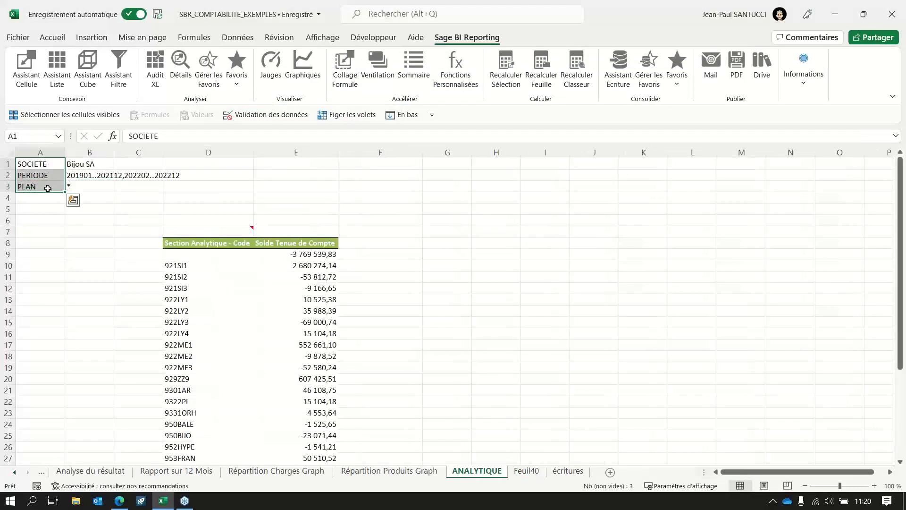
{"action": "key", "text": "ctrl+c"}
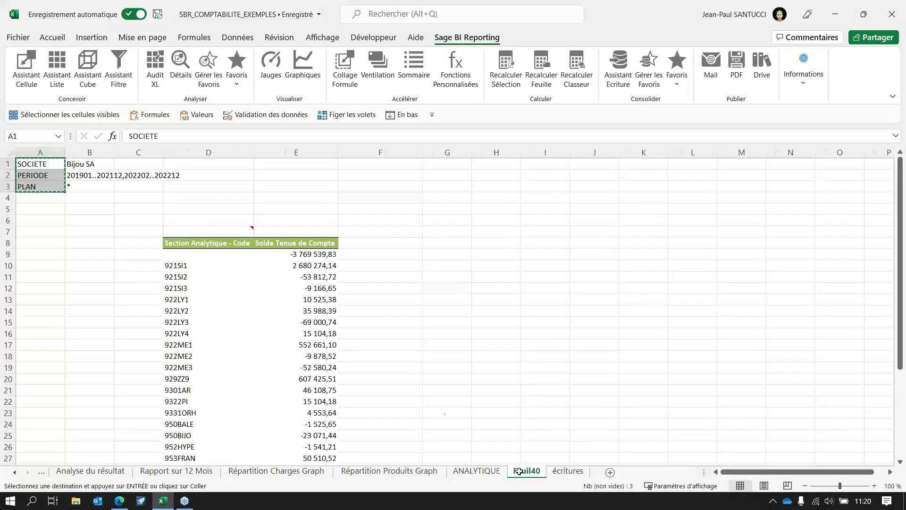
{"action": "left_click", "coordinate": [521, 475]}
{"action": "left_click", "coordinate": [53, 164]}
{"action": "key", "text": "ctrl+v"}
Step: Create a list in D7 from the Ecritures Générales et Analytiques model, adding Période and Plan analytique as filters
{"action": "left_click", "coordinate": [174, 229]}
{"action": "left_click", "coordinate": [63, 75]}
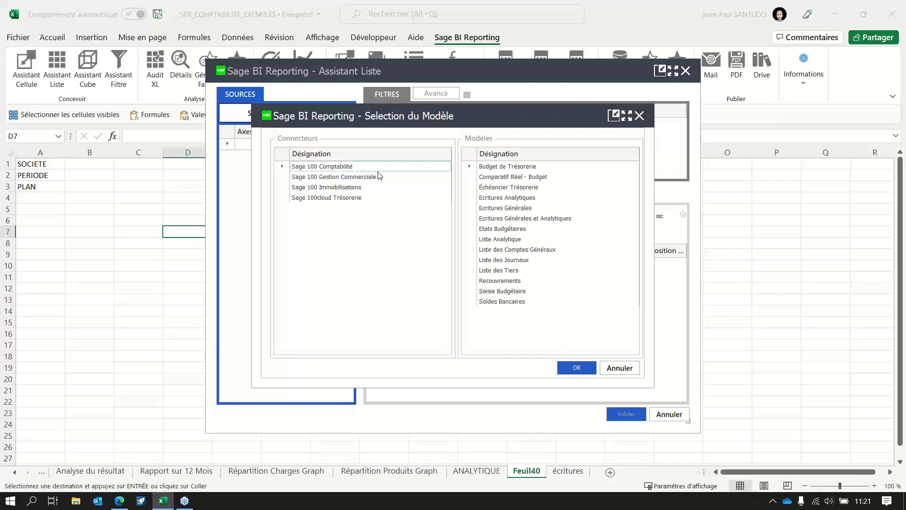
{"action": "double_click", "coordinate": [528, 219]}
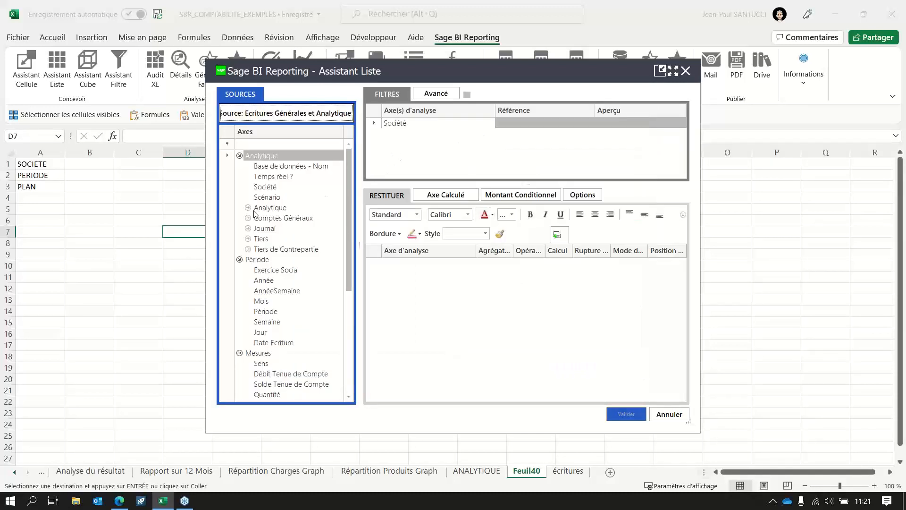
{"action": "left_click_drag", "start_coordinate": [265, 312], "coordinate": [403, 142]}
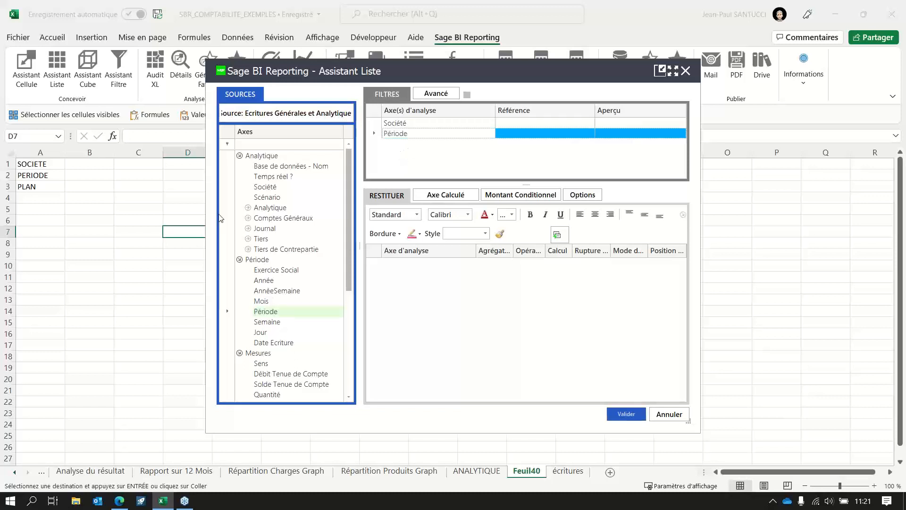
{"action": "left_click", "coordinate": [249, 208]}
{"action": "left_click", "coordinate": [257, 218]}
{"action": "left_click_drag", "start_coordinate": [281, 232], "coordinate": [462, 160]}
Step: Link the list's Société filter to cell B1, Période to B2 and Plan analytique to B3
{"action": "left_click", "coordinate": [503, 123]}
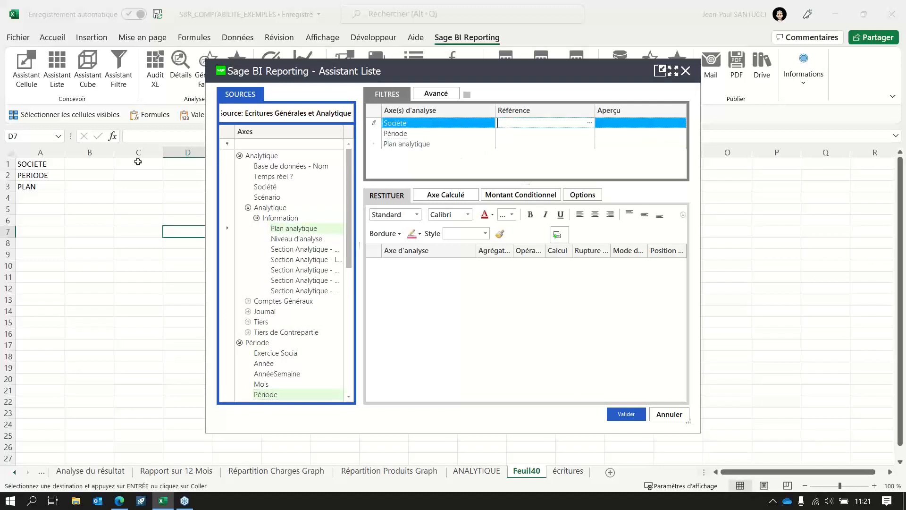
{"action": "left_click", "coordinate": [90, 160]}
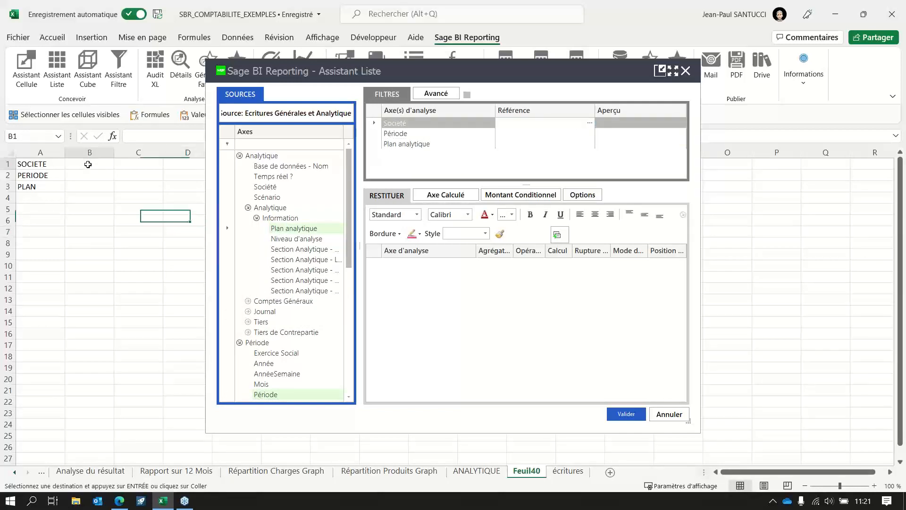
{"action": "left_click", "coordinate": [512, 135]}
{"action": "left_click", "coordinate": [82, 177]}
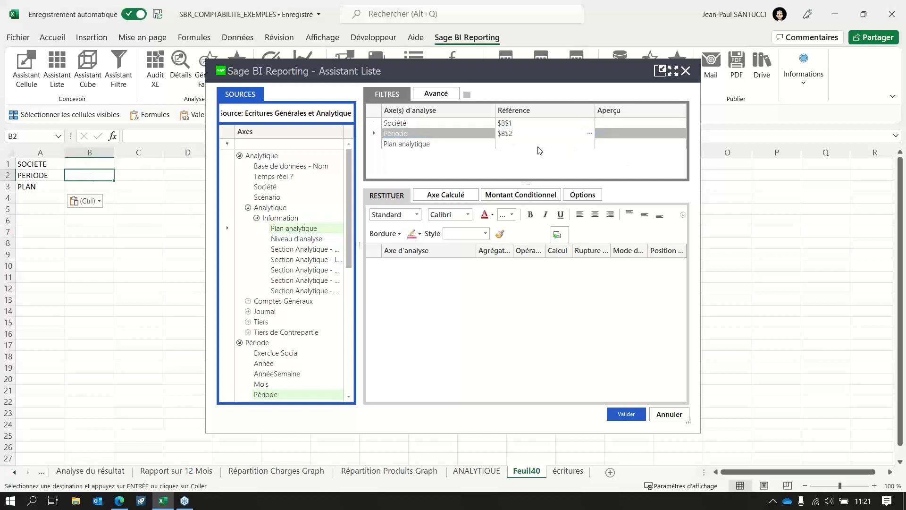
{"action": "left_click", "coordinate": [536, 144]}
{"action": "left_click", "coordinate": [83, 185]}
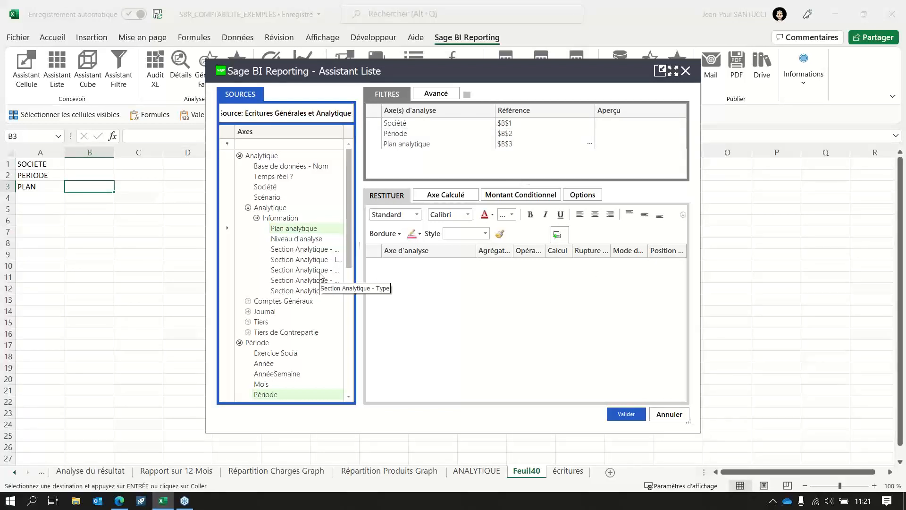
Step: Output Plan analytique, Section Analytique - Code and Solde Tenue de Compte in the list, and validate it
{"action": "left_click_drag", "start_coordinate": [288, 233], "coordinate": [402, 283]}
{"action": "left_click_drag", "start_coordinate": [299, 250], "coordinate": [409, 297]}
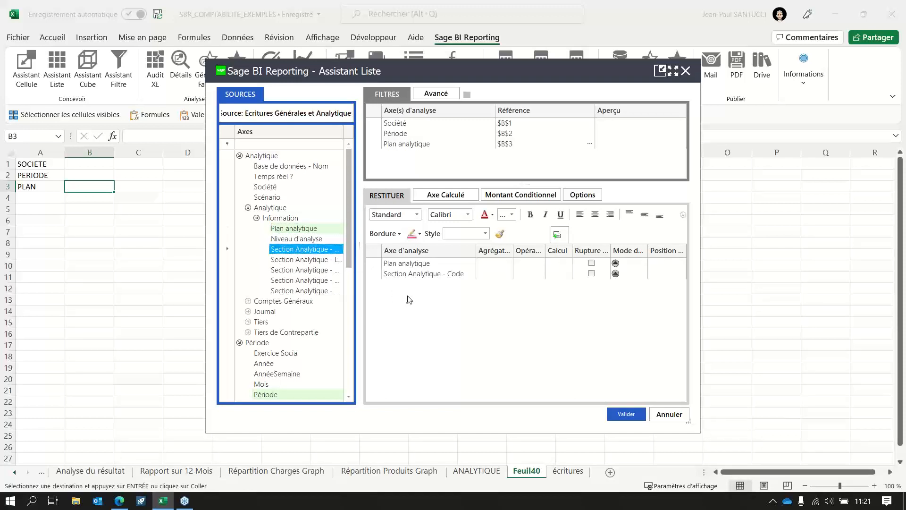
{"action": "scroll", "coordinate": [290, 316], "scroll_direction": "down", "scroll_amount": 4}
{"action": "left_click_drag", "start_coordinate": [292, 348], "coordinate": [408, 315]}
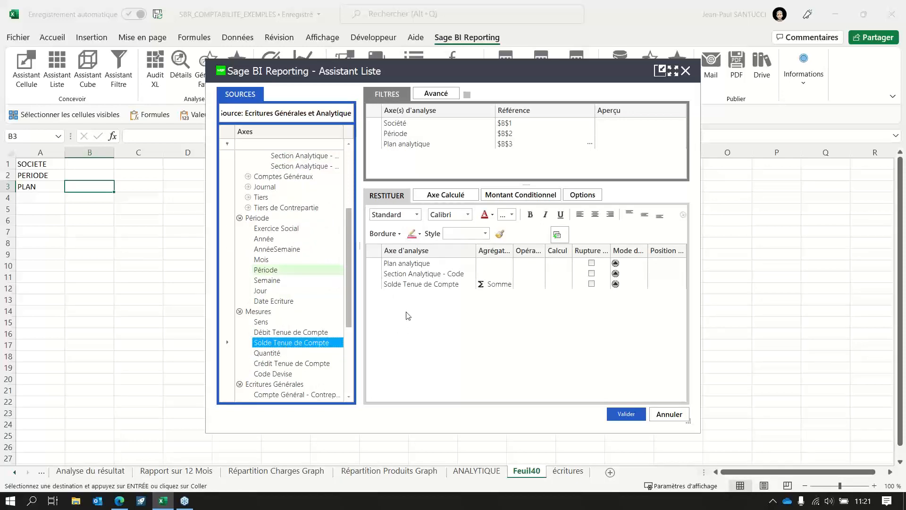
{"action": "left_click", "coordinate": [616, 415]}
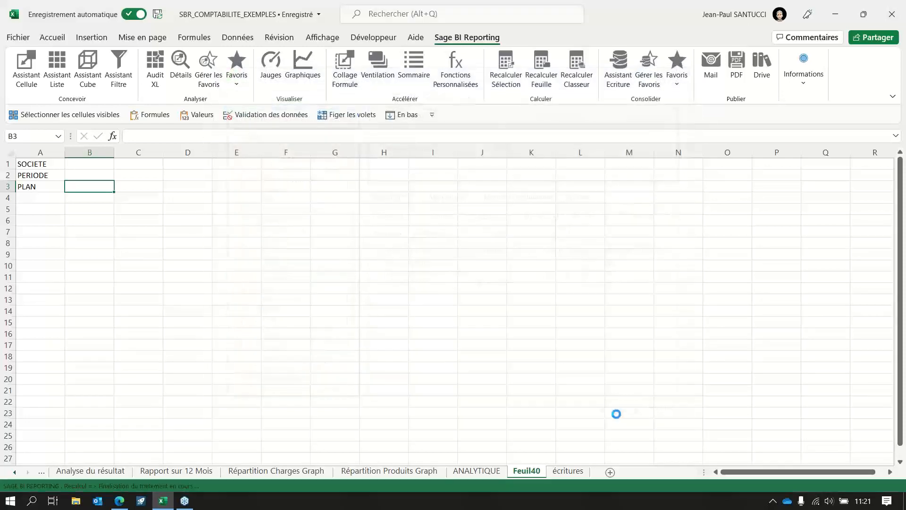
Step: Set the analytical list's filter values to Bijou SA in B1, 2019* in B2 and * in B3
{"action": "double_click", "coordinate": [106, 166]}
{"action": "double_click", "coordinate": [302, 175]}
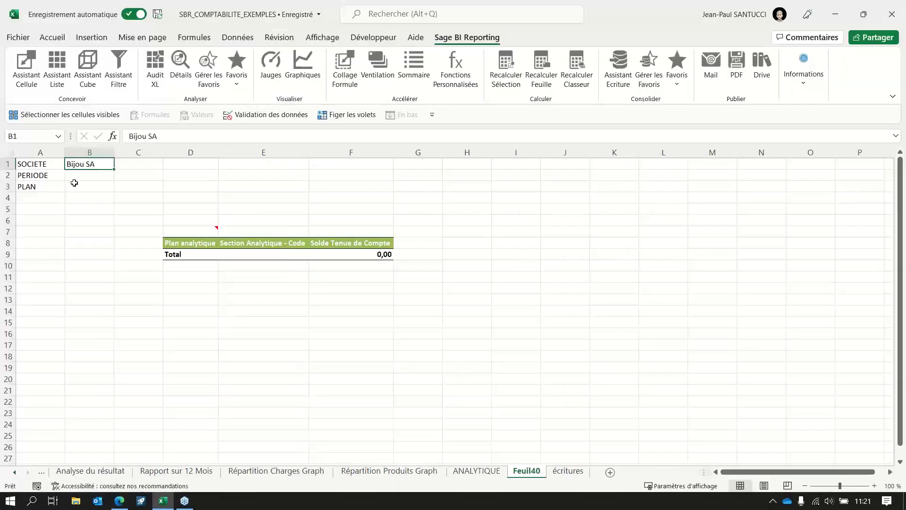
{"action": "left_click", "coordinate": [78, 176]}
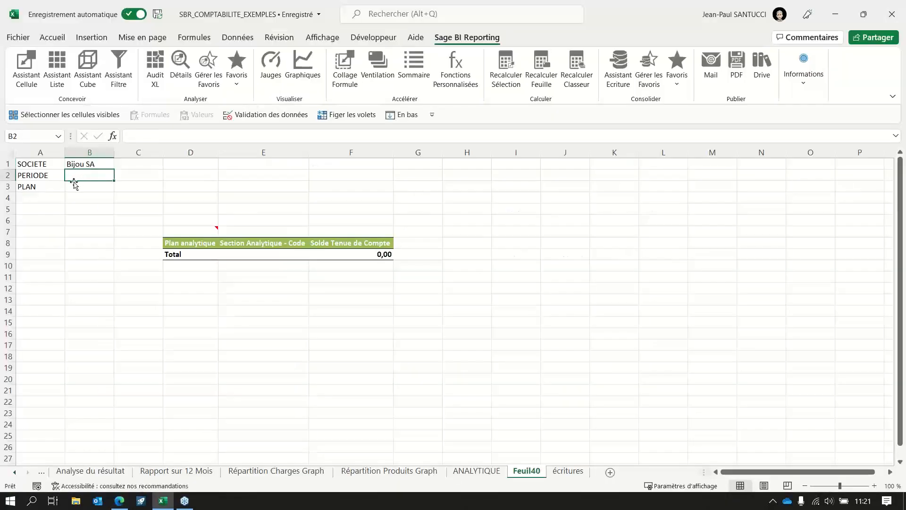
{"action": "type", "text": "2019*"}
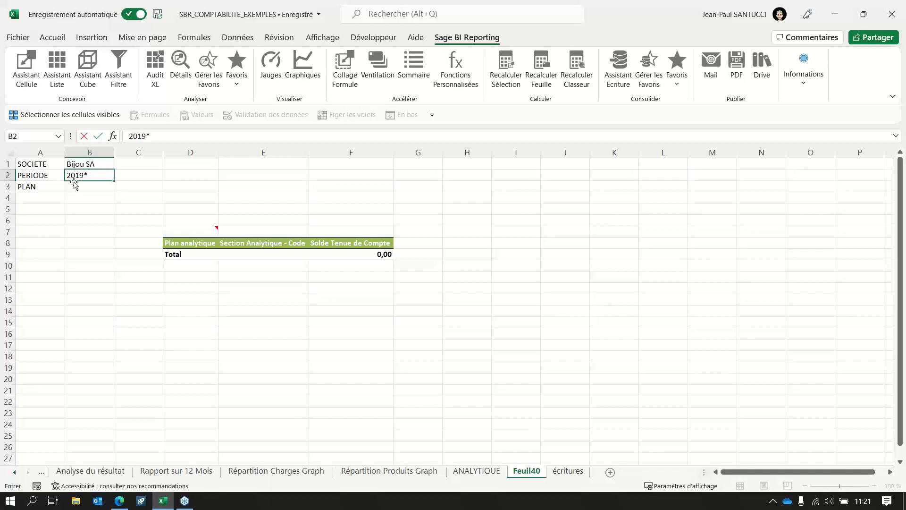
{"action": "left_click", "coordinate": [80, 186]}
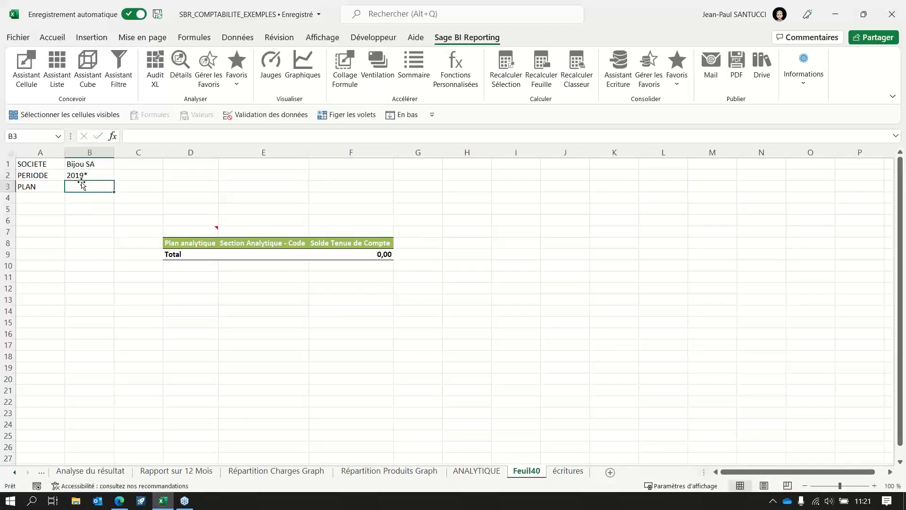
{"action": "type", "text": "µ"}
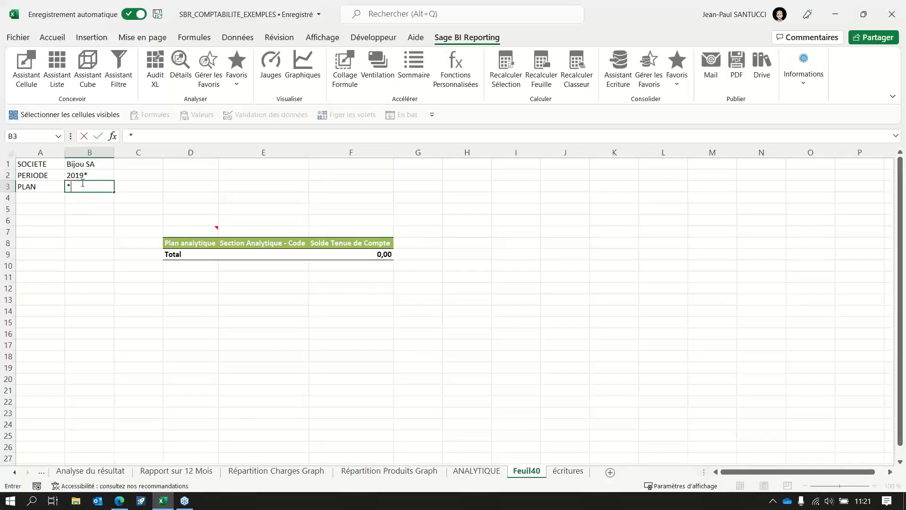
{"action": "key", "text": "BackSpace"}
{"action": "left_click", "coordinate": [70, 210]}
{"action": "double_click", "coordinate": [109, 188]}
{"action": "double_click", "coordinate": [303, 155]}
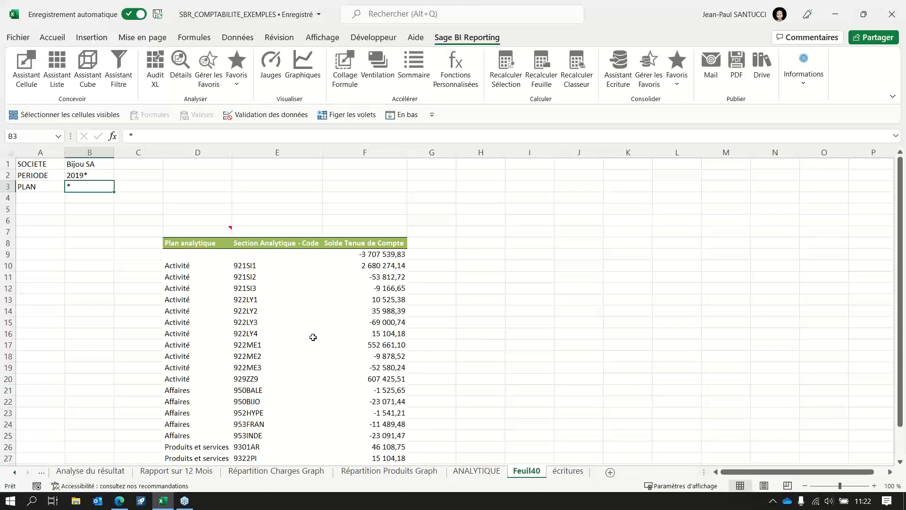
Step: On the écritures sheet, start a new list in D7 based on the Ecritures Générales model
{"action": "left_click", "coordinate": [569, 472]}
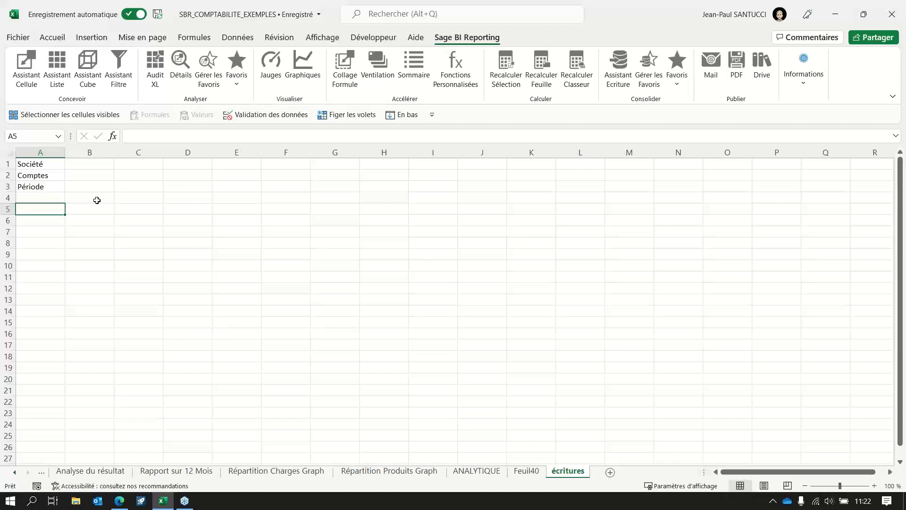
{"action": "left_click", "coordinate": [179, 227]}
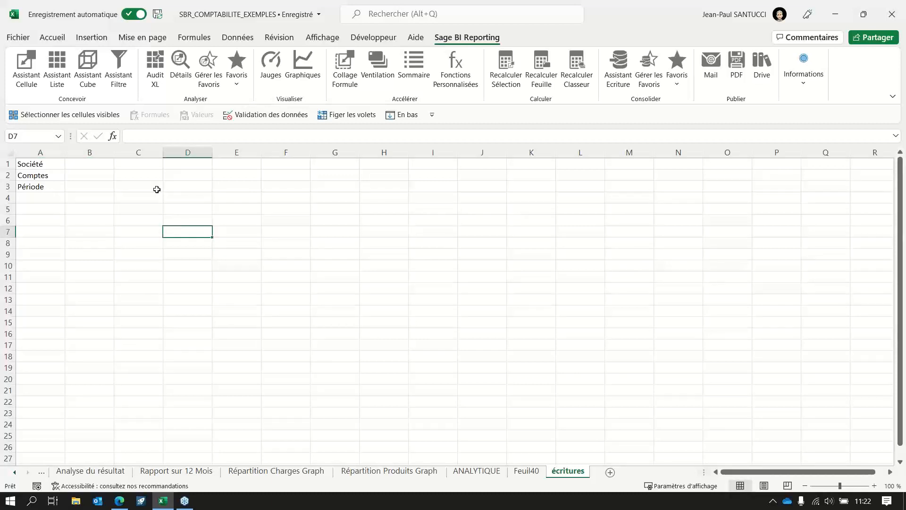
{"action": "left_click", "coordinate": [57, 64]}
{"action": "left_click", "coordinate": [259, 111]}
{"action": "left_click", "coordinate": [502, 210]}
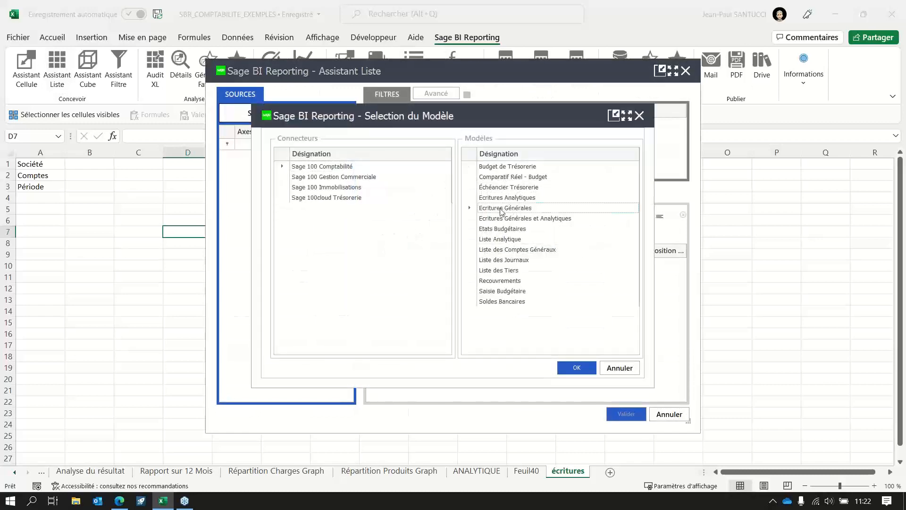
{"action": "double_click", "coordinate": [502, 211]}
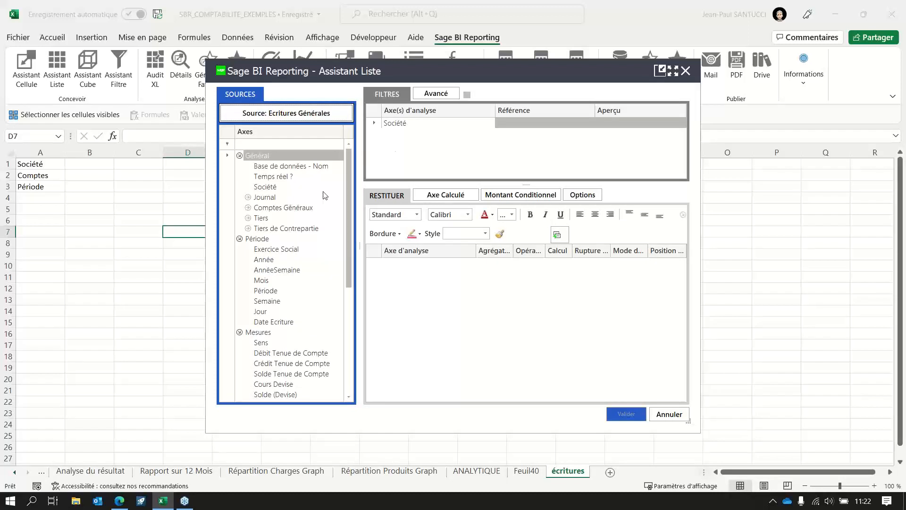
Step: Add Compte Général - Code and Période as filters of the list, below Société
{"action": "left_click", "coordinate": [248, 208]}
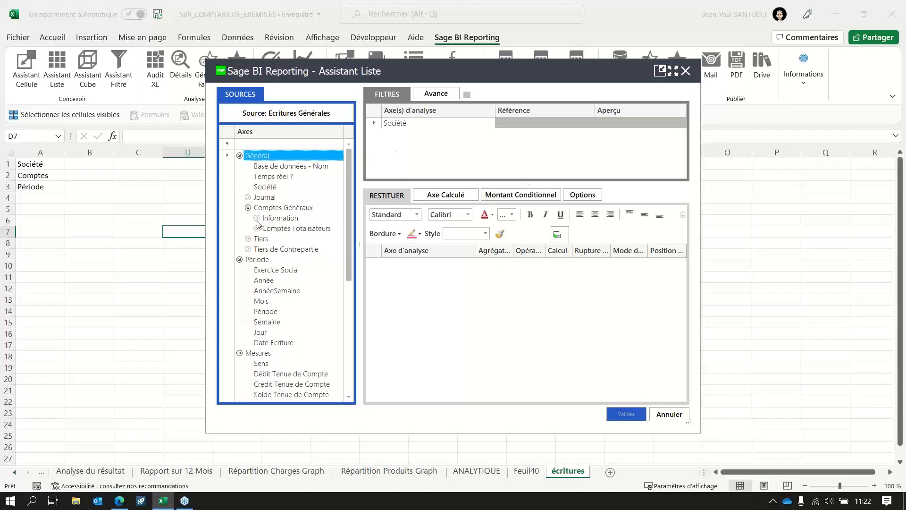
{"action": "left_click", "coordinate": [257, 218]}
{"action": "left_click_drag", "start_coordinate": [291, 230], "coordinate": [441, 155]}
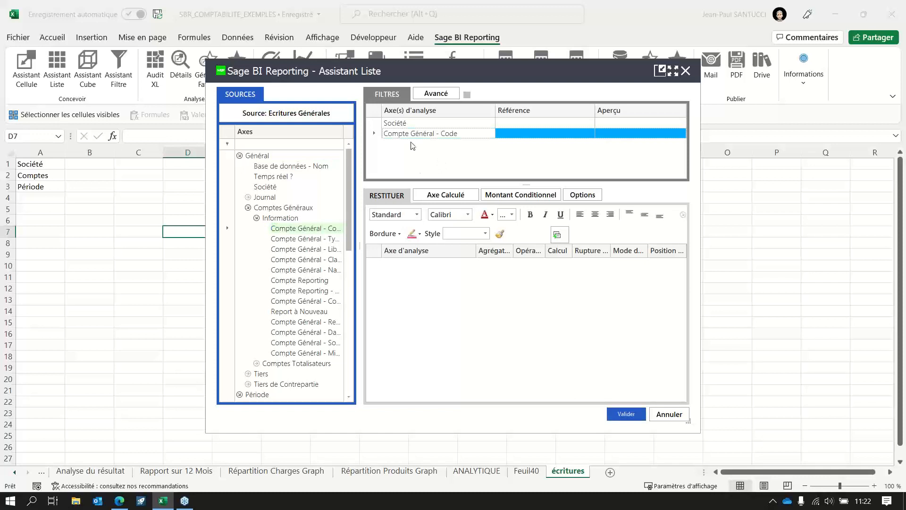
{"action": "scroll", "coordinate": [302, 339], "scroll_direction": "down", "scroll_amount": 3}
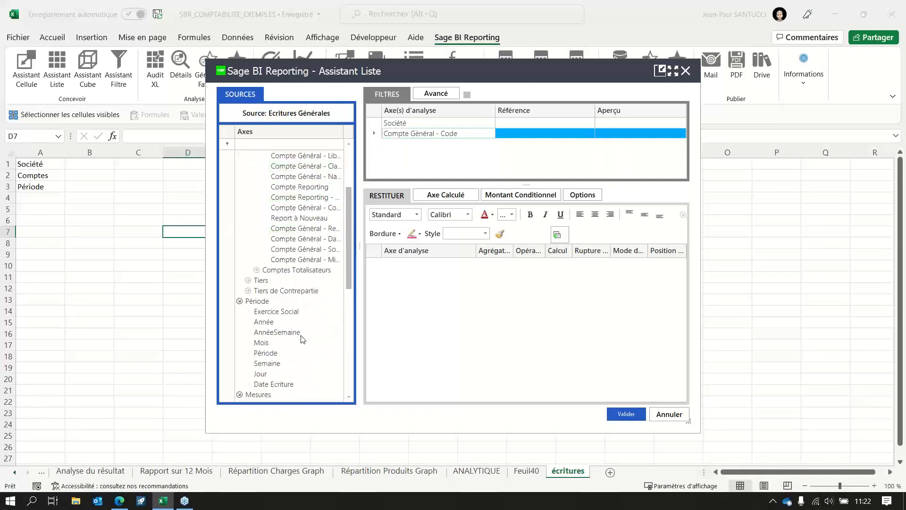
{"action": "left_click_drag", "start_coordinate": [268, 354], "coordinate": [443, 150]}
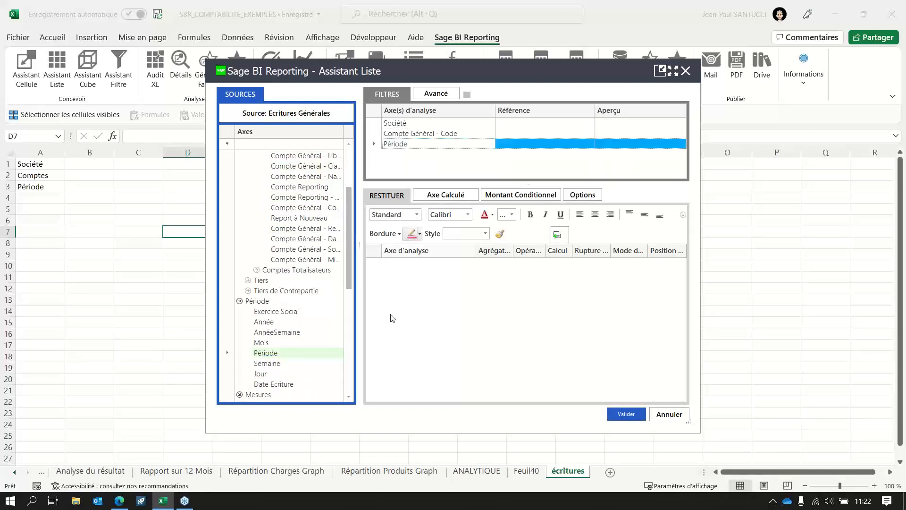
Step: Add Journal - Code from the Journal information axes as the first output column of the list
{"action": "left_click", "coordinate": [425, 286]}
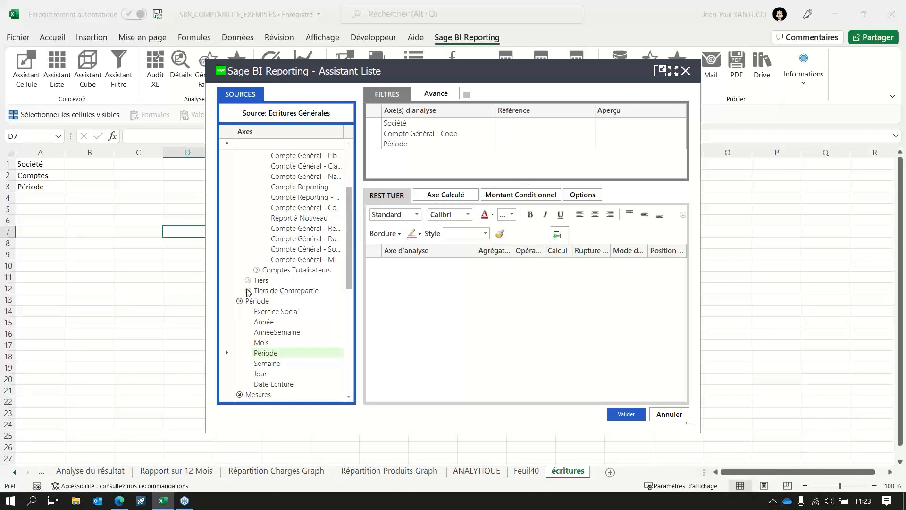
{"action": "scroll", "coordinate": [282, 321], "scroll_direction": "down", "scroll_amount": 4}
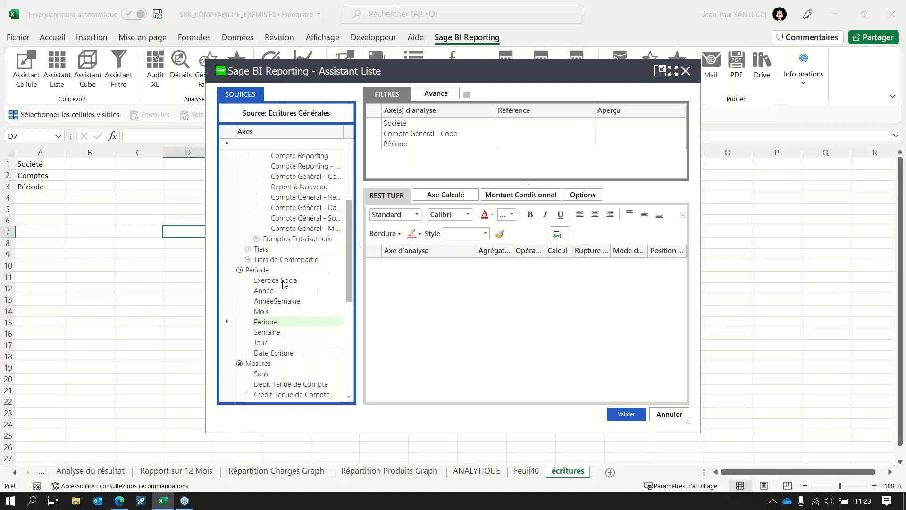
{"action": "scroll", "coordinate": [285, 298], "scroll_direction": "down", "scroll_amount": 4}
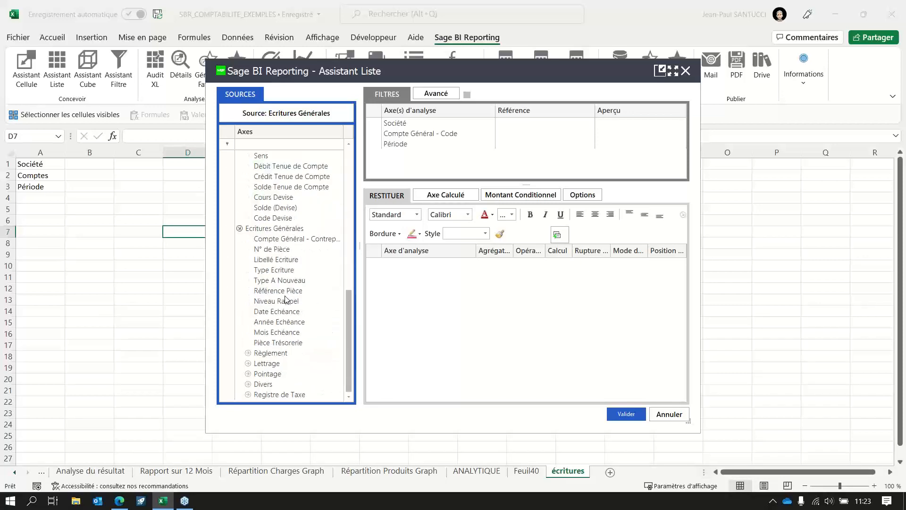
{"action": "scroll", "coordinate": [280, 282], "scroll_direction": "up", "scroll_amount": 8}
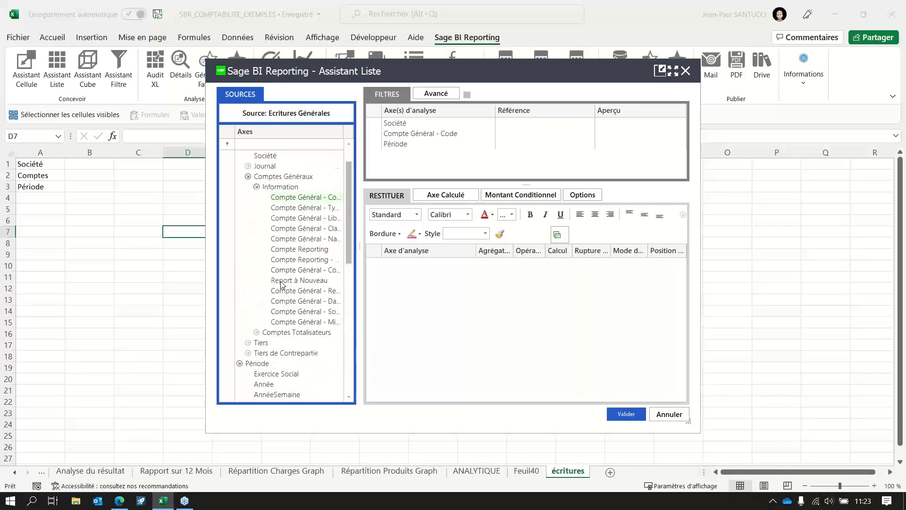
{"action": "left_click", "coordinate": [247, 196]}
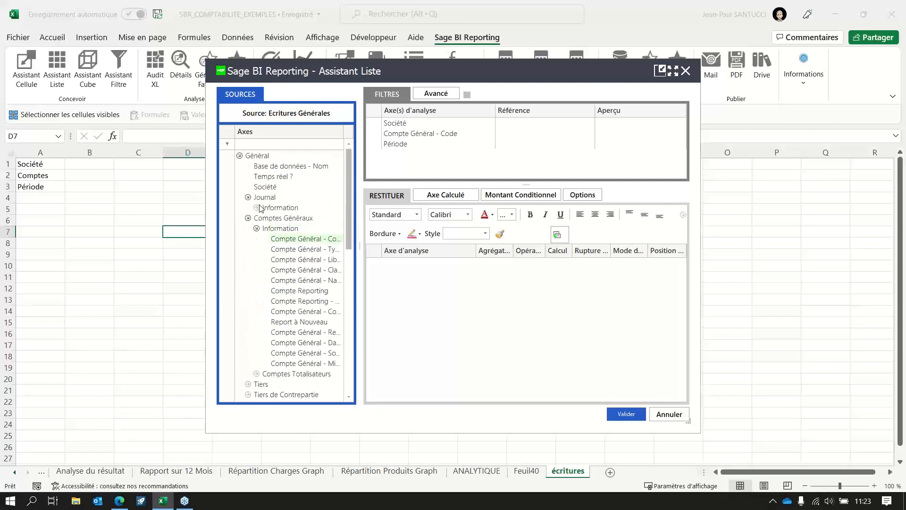
{"action": "left_click", "coordinate": [258, 208]}
{"action": "left_click_drag", "start_coordinate": [285, 218], "coordinate": [437, 298]}
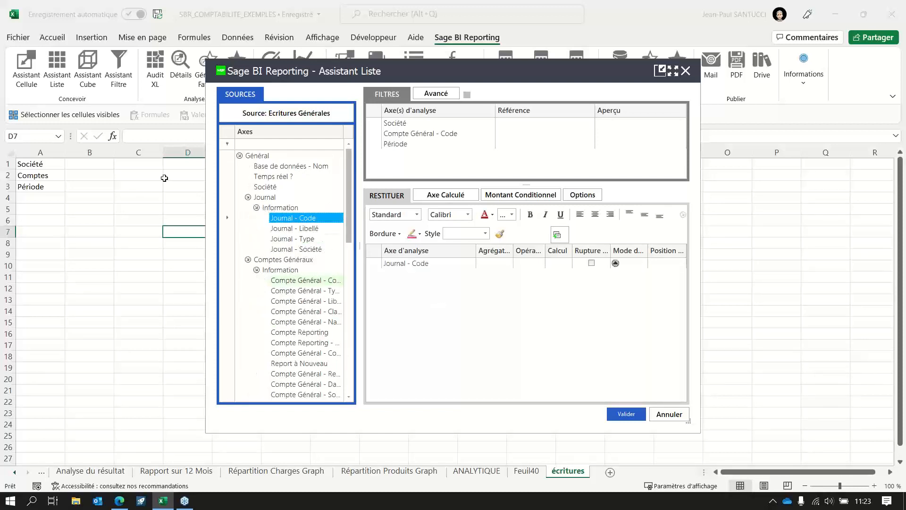
Step: Add the period axes Mois and Date Ecriture to the list's output columns
{"action": "scroll", "coordinate": [275, 283], "scroll_direction": "down", "scroll_amount": 4}
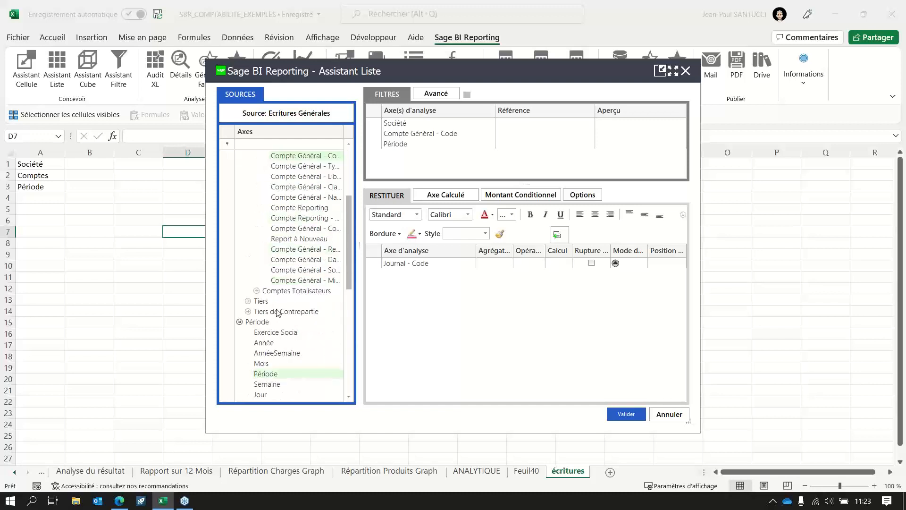
{"action": "left_click_drag", "start_coordinate": [262, 301], "coordinate": [398, 288]}
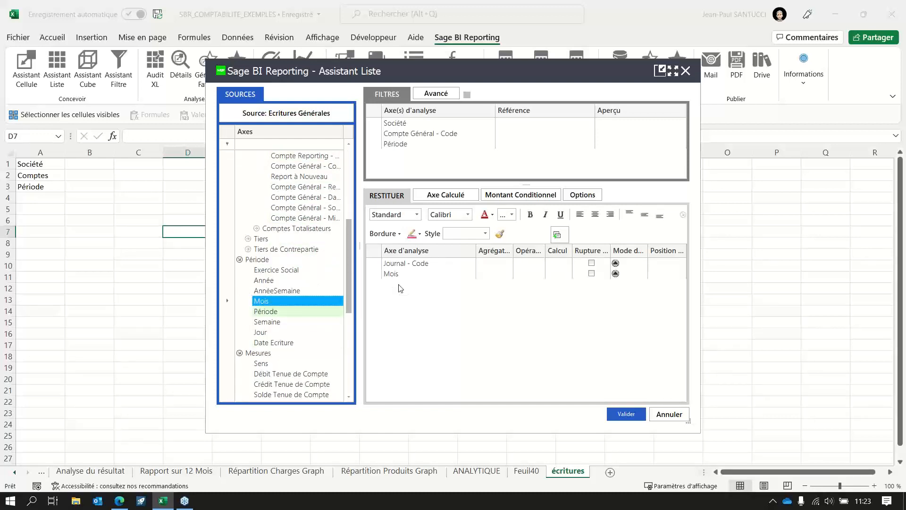
{"action": "left_click_drag", "start_coordinate": [283, 341], "coordinate": [413, 311]}
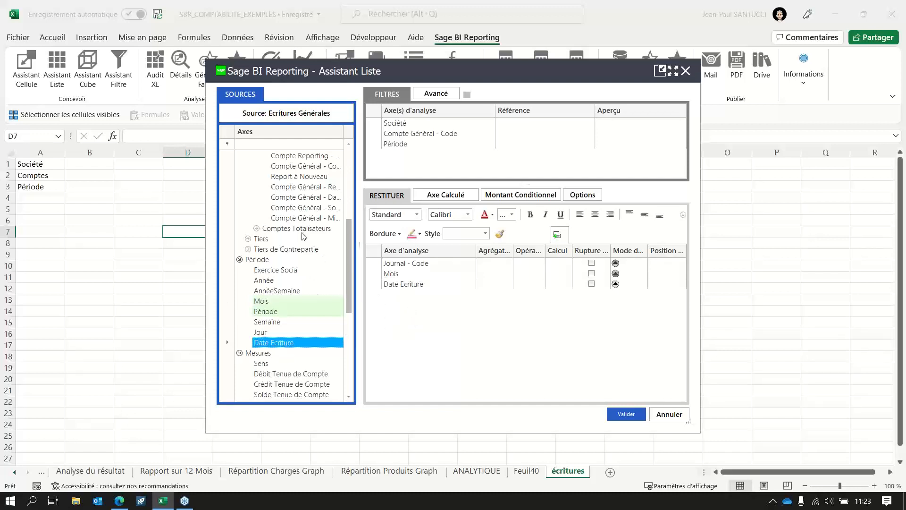
Step: Add Compte Général - Code and Tiers - Code to the list's output columns
{"action": "scroll", "coordinate": [302, 236], "scroll_direction": "down", "scroll_amount": 2}
{"action": "scroll", "coordinate": [305, 321], "scroll_direction": "up", "scroll_amount": 7}
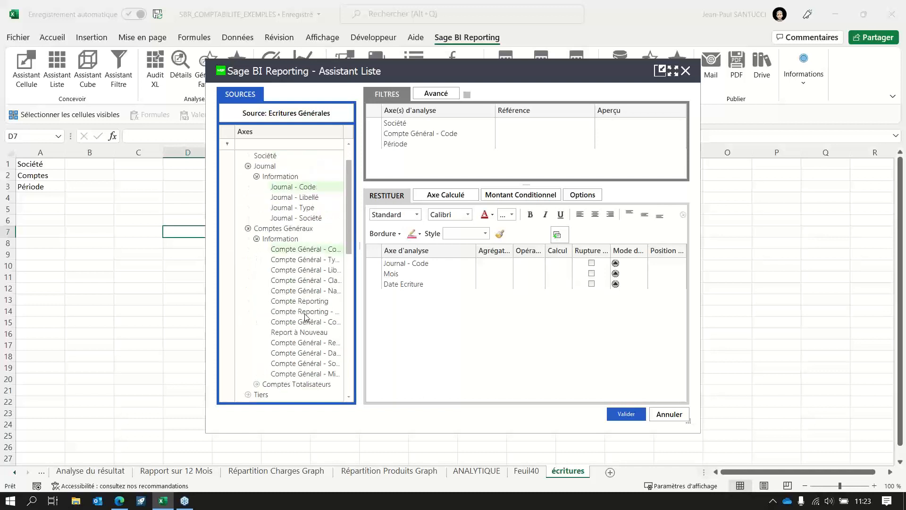
{"action": "left_click_drag", "start_coordinate": [293, 250], "coordinate": [397, 306]}
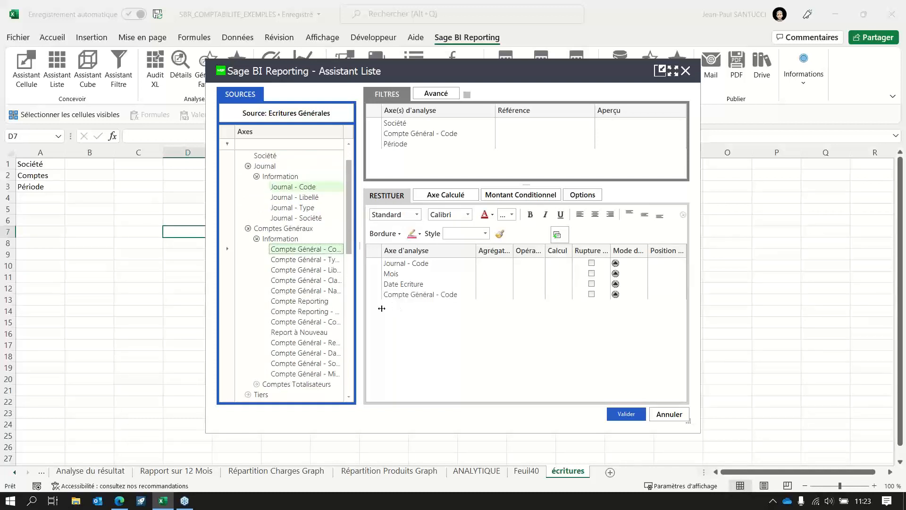
{"action": "scroll", "coordinate": [306, 311], "scroll_direction": "down", "scroll_amount": 5}
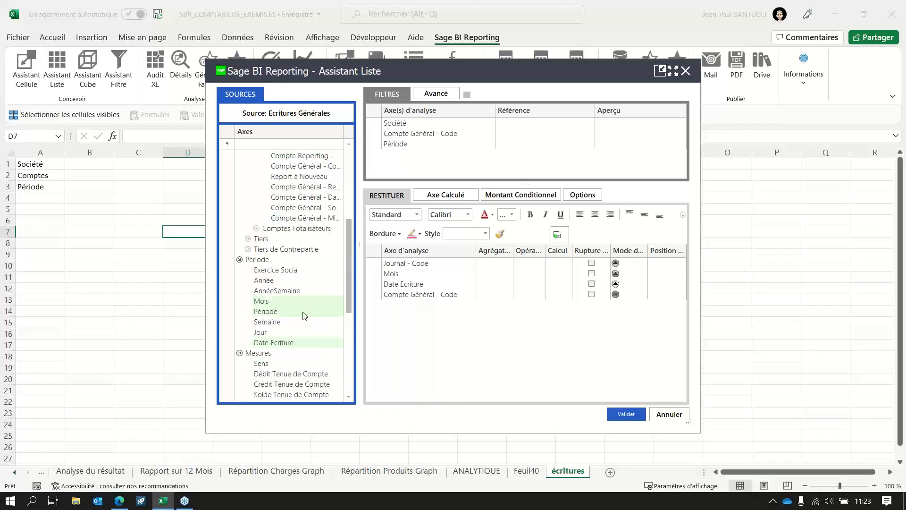
{"action": "left_click", "coordinate": [247, 239]}
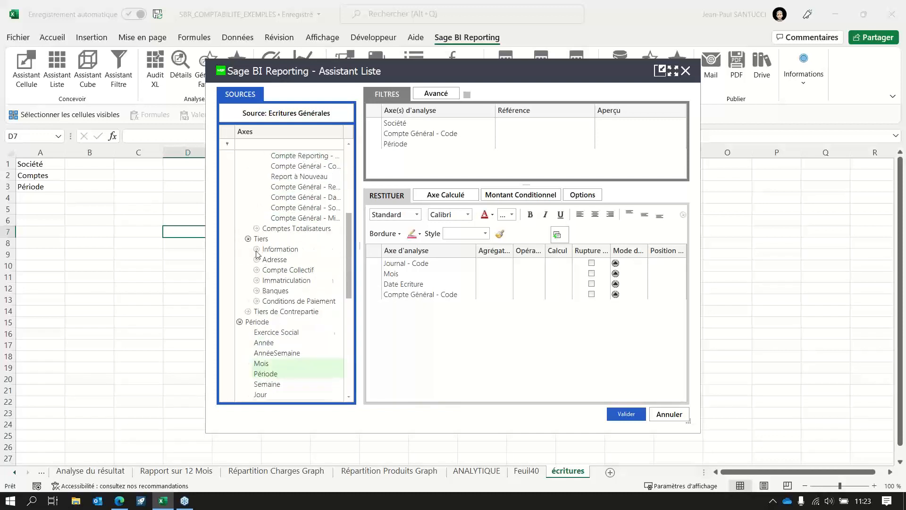
{"action": "left_click", "coordinate": [257, 250]}
{"action": "left_click_drag", "start_coordinate": [288, 260], "coordinate": [405, 326]}
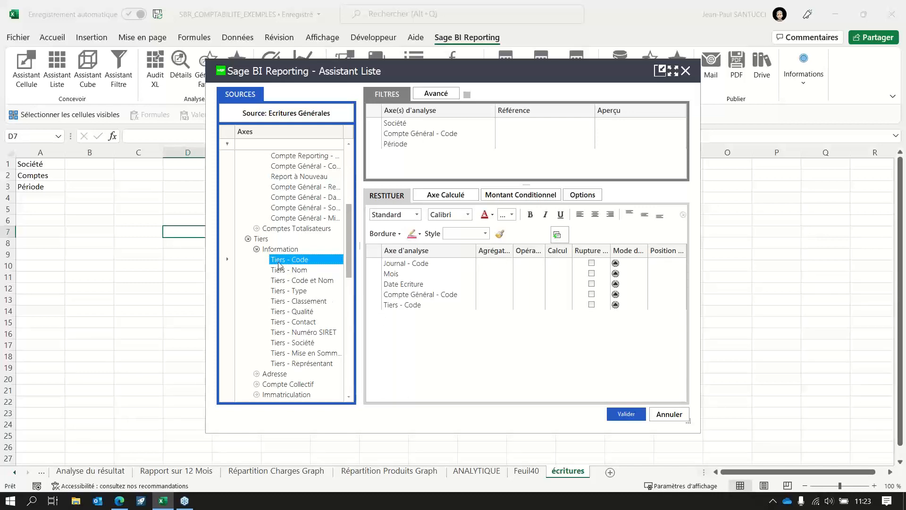
Step: Add N° de Pièce, Référence Pièce and Libellé Ecriture from Ecritures Générales to the output columns
{"action": "scroll", "coordinate": [288, 284], "scroll_direction": "down", "scroll_amount": 5}
{"action": "scroll", "coordinate": [300, 324], "scroll_direction": "down", "scroll_amount": 5}
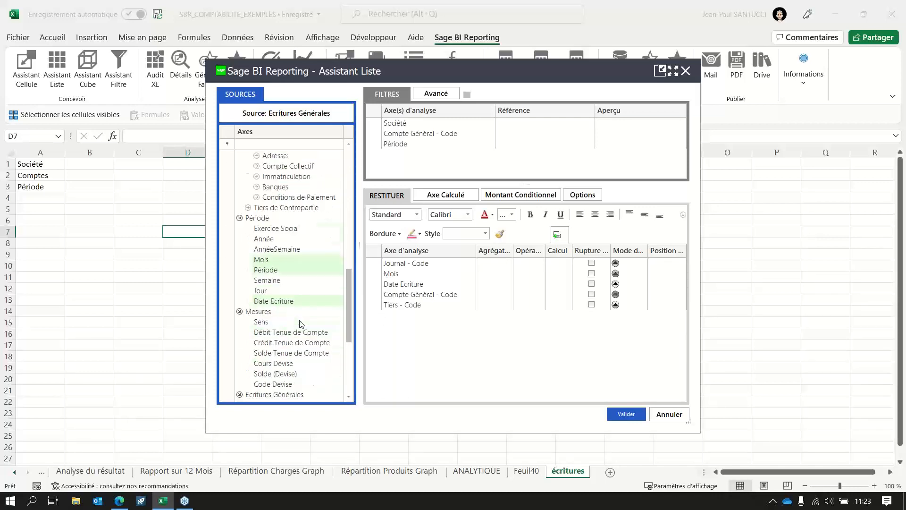
{"action": "left_click_drag", "start_coordinate": [276, 294], "coordinate": [424, 357]}
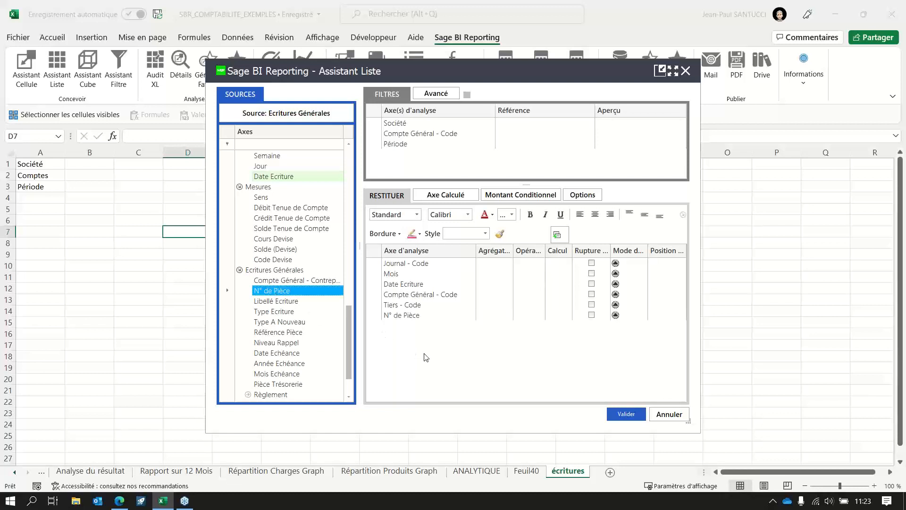
{"action": "left_click_drag", "start_coordinate": [279, 332], "coordinate": [399, 343]}
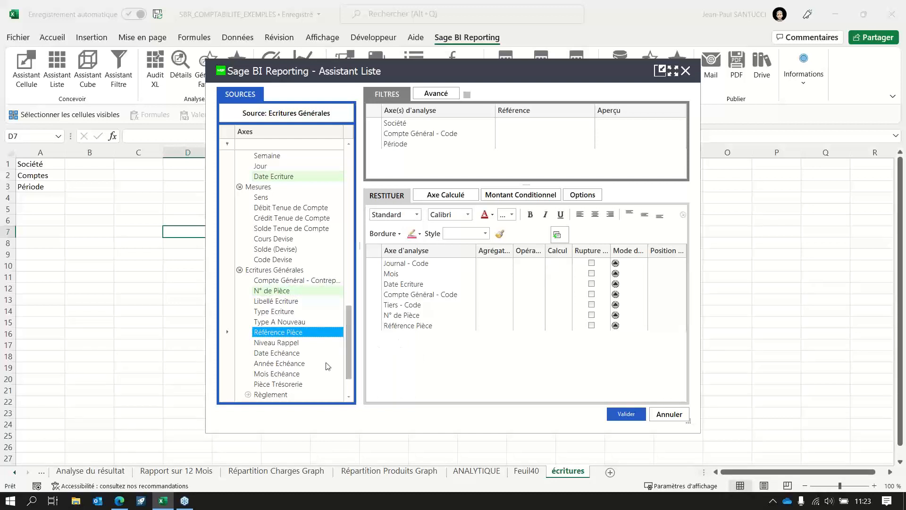
{"action": "left_click_drag", "start_coordinate": [276, 303], "coordinate": [427, 357]}
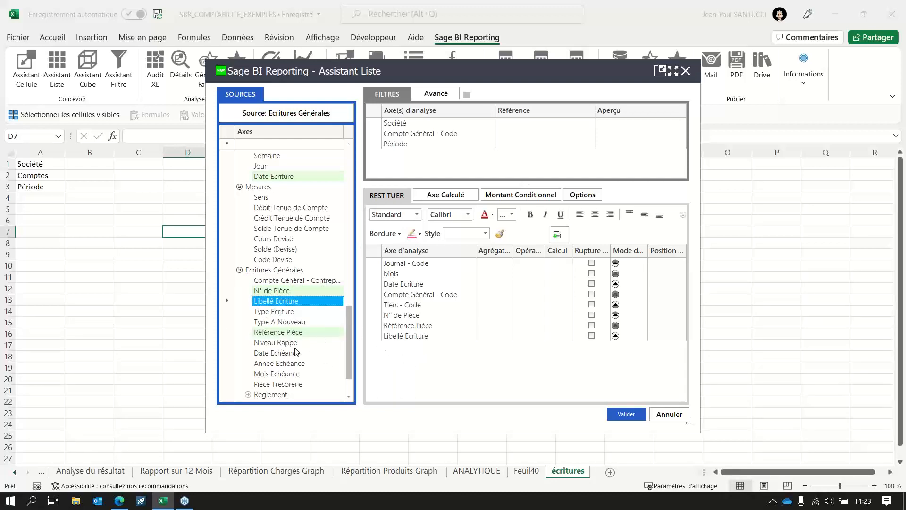
Step: Add Règlement Mode - Code from the Règlement axes to the list's output columns
{"action": "scroll", "coordinate": [298, 352], "scroll_direction": "down", "scroll_amount": 2}
{"action": "left_click", "coordinate": [248, 353]}
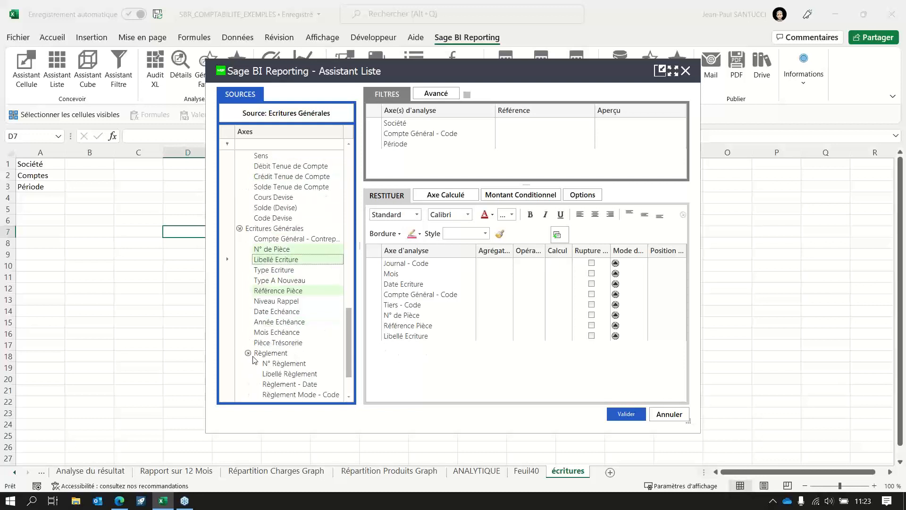
{"action": "scroll", "coordinate": [313, 359], "scroll_direction": "down", "scroll_amount": 1}
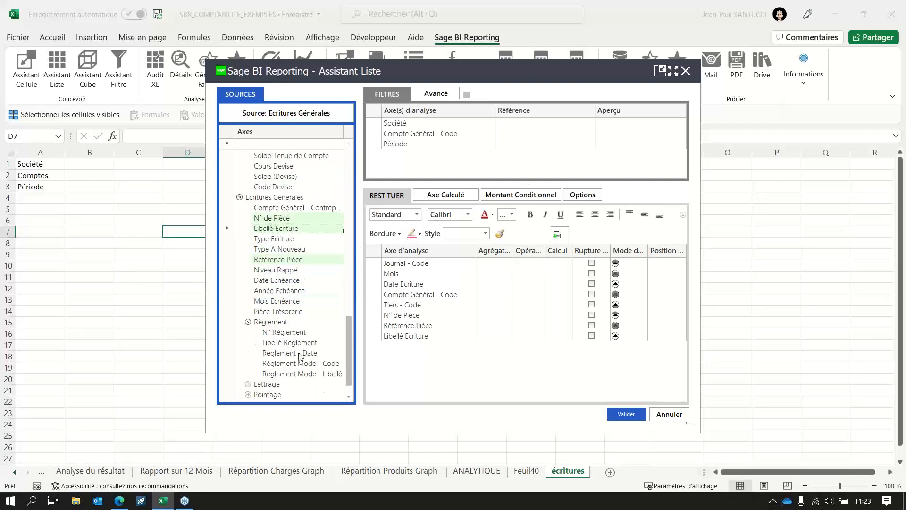
{"action": "left_click_drag", "start_coordinate": [300, 365], "coordinate": [385, 363]}
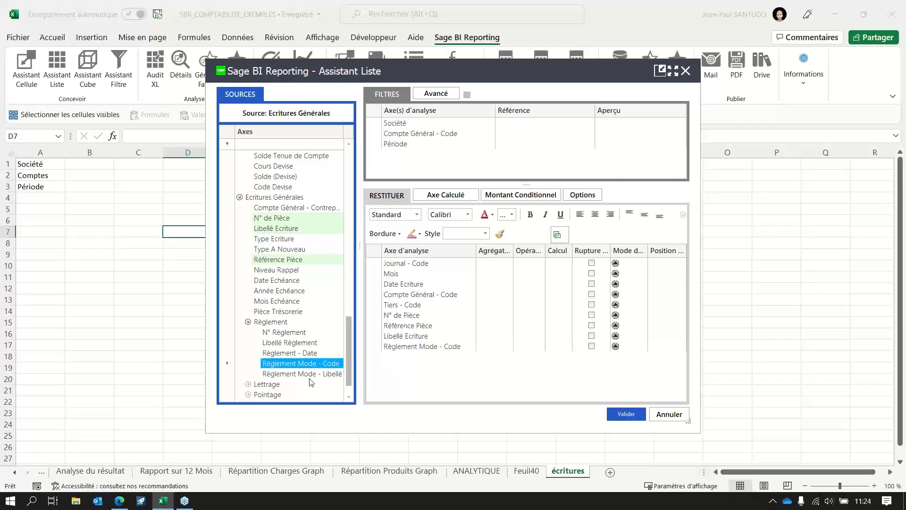
Step: Add Date Echéance, Débit Tenue de Compte and Crédit Tenue de Compte to the list's output columns
{"action": "left_click_drag", "start_coordinate": [288, 282], "coordinate": [394, 363]}
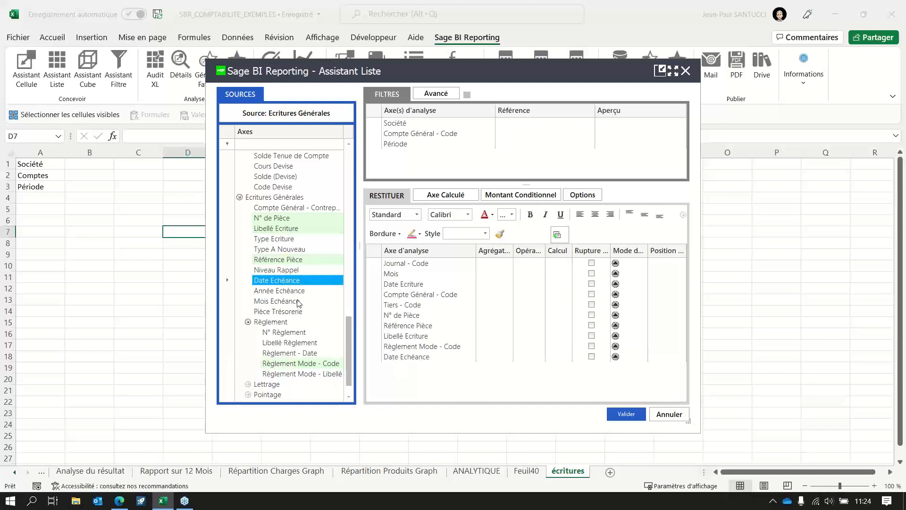
{"action": "scroll", "coordinate": [301, 302], "scroll_direction": "up", "scroll_amount": 3}
{"action": "left_click_drag", "start_coordinate": [283, 231], "coordinate": [396, 374]}
{"action": "left_click_drag", "start_coordinate": [303, 245], "coordinate": [388, 381]}
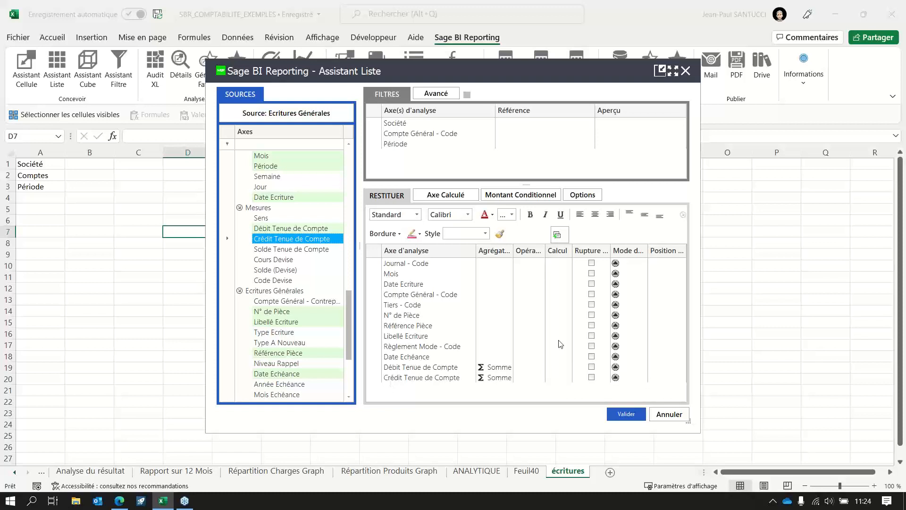
Step: Enable group breaks on Journal - Code and Mois, and generate the entries list on the sheet
{"action": "left_click", "coordinate": [592, 263]}
{"action": "left_click", "coordinate": [592, 274]}
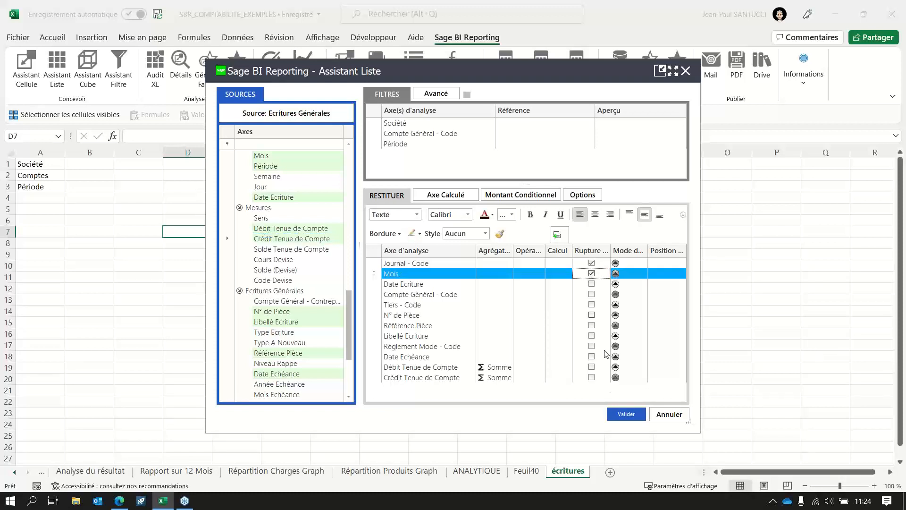
{"action": "left_click", "coordinate": [628, 417]}
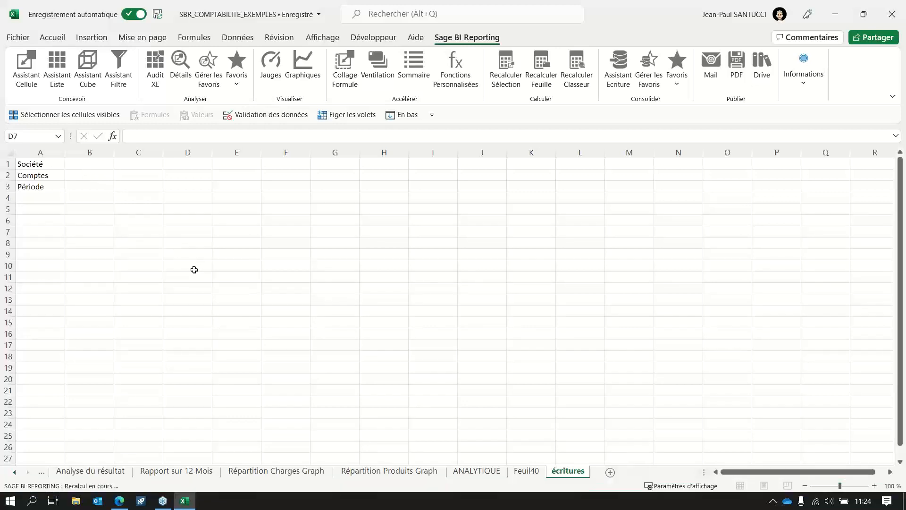
Step: Reopen the list definition in D7 and add a Société filter that references cell B1
{"action": "left_click", "coordinate": [118, 161]}
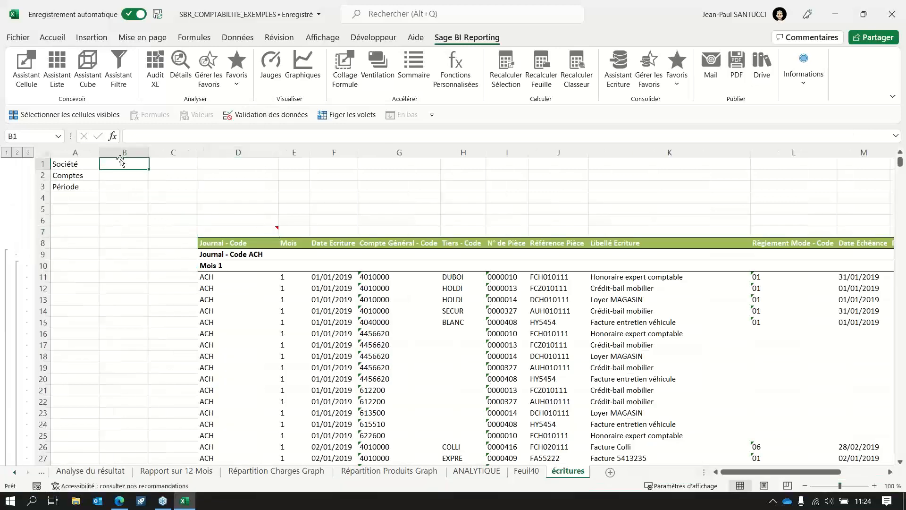
{"action": "left_click", "coordinate": [118, 197]}
{"action": "left_click", "coordinate": [260, 228]}
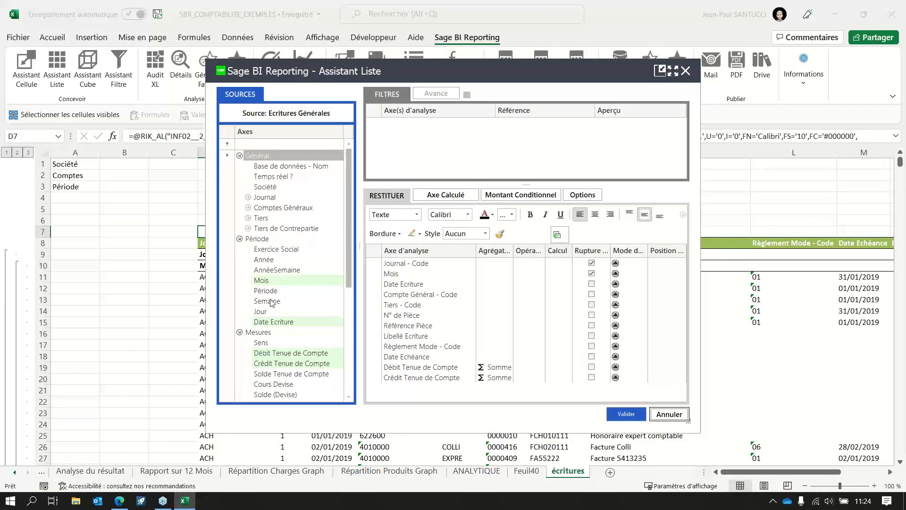
{"action": "left_click_drag", "start_coordinate": [257, 188], "coordinate": [428, 134]}
{"action": "left_click", "coordinate": [499, 124]}
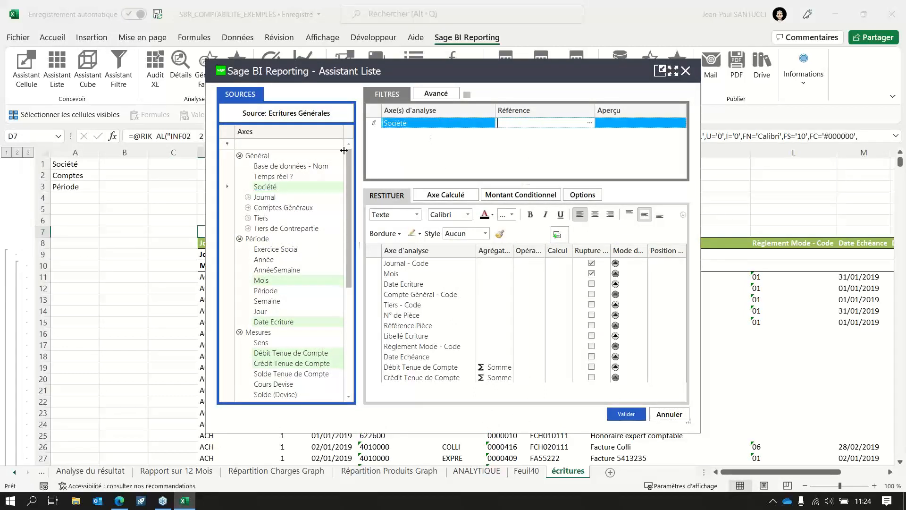
{"action": "left_click", "coordinate": [112, 164]}
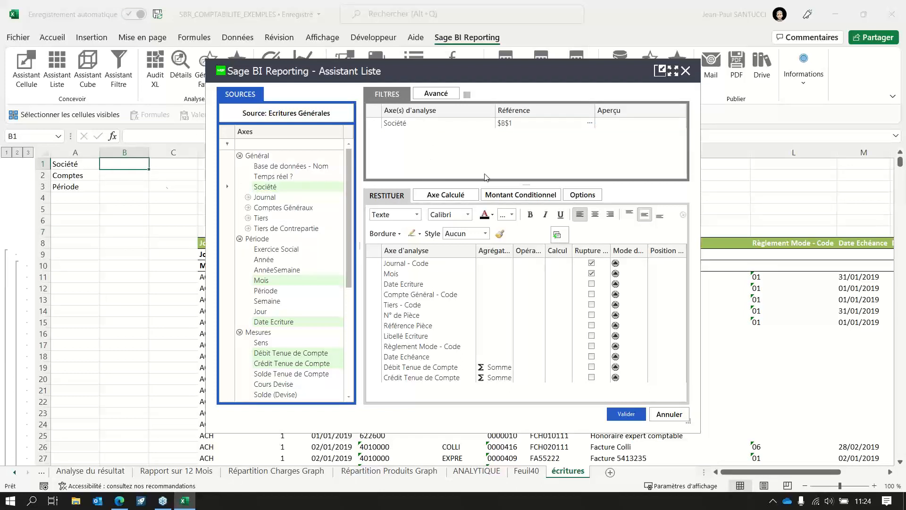
Step: Add a Compte Général - Code filter to the list that references cell B2
{"action": "left_click", "coordinate": [248, 208]}
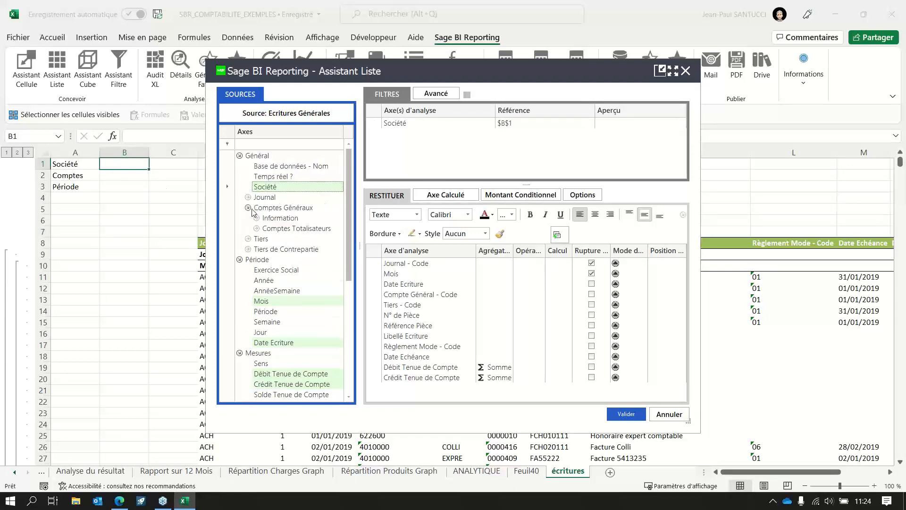
{"action": "left_click", "coordinate": [256, 218]}
{"action": "left_click_drag", "start_coordinate": [281, 231], "coordinate": [465, 159]}
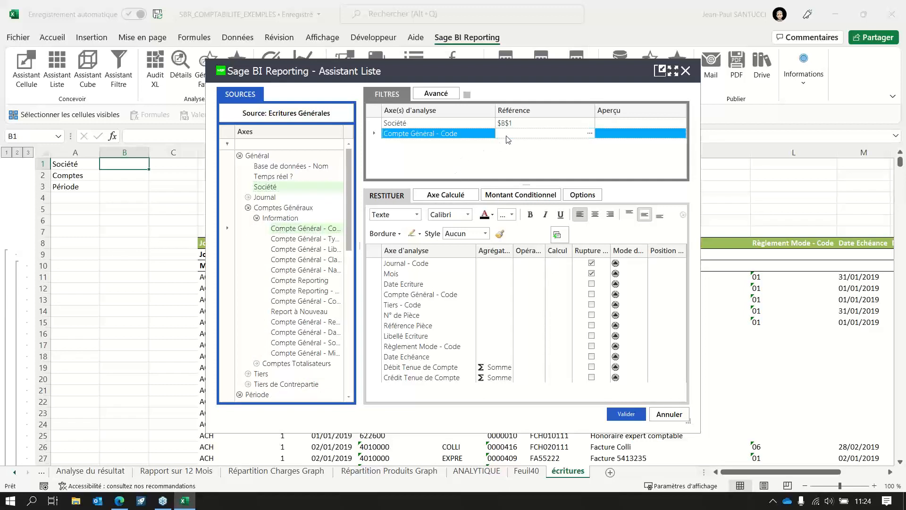
{"action": "left_click", "coordinate": [121, 176]}
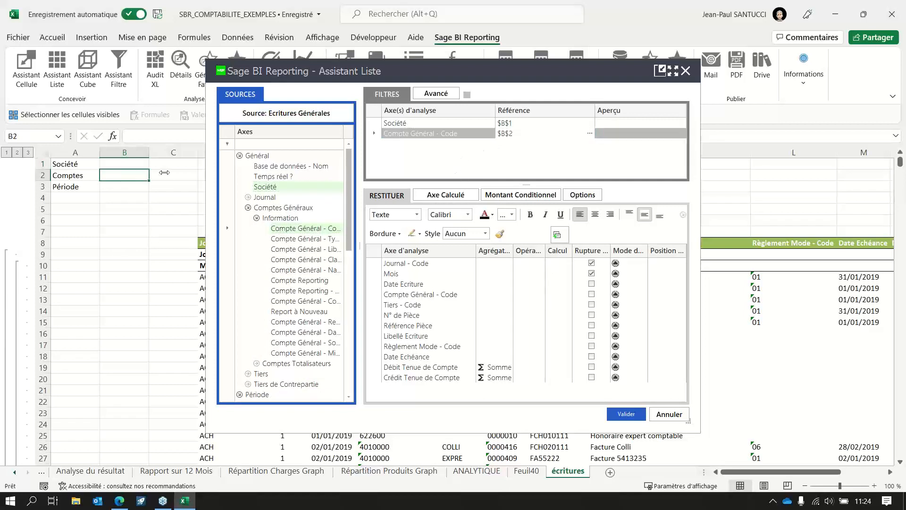
Step: Add a Période filter that references cell B3 and apply the updated list definition
{"action": "scroll", "coordinate": [255, 295], "scroll_direction": "down", "scroll_amount": 2}
{"action": "left_click_drag", "start_coordinate": [267, 386], "coordinate": [409, 151]}
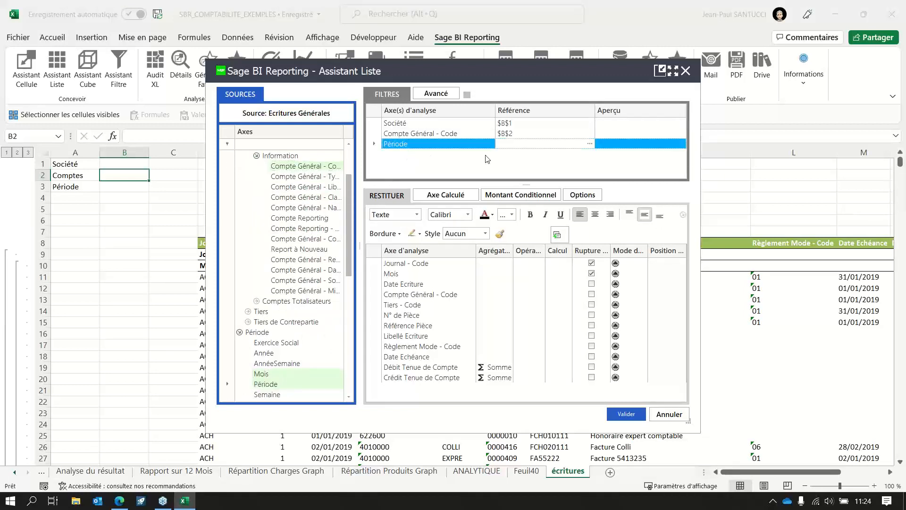
{"action": "left_click", "coordinate": [117, 188]}
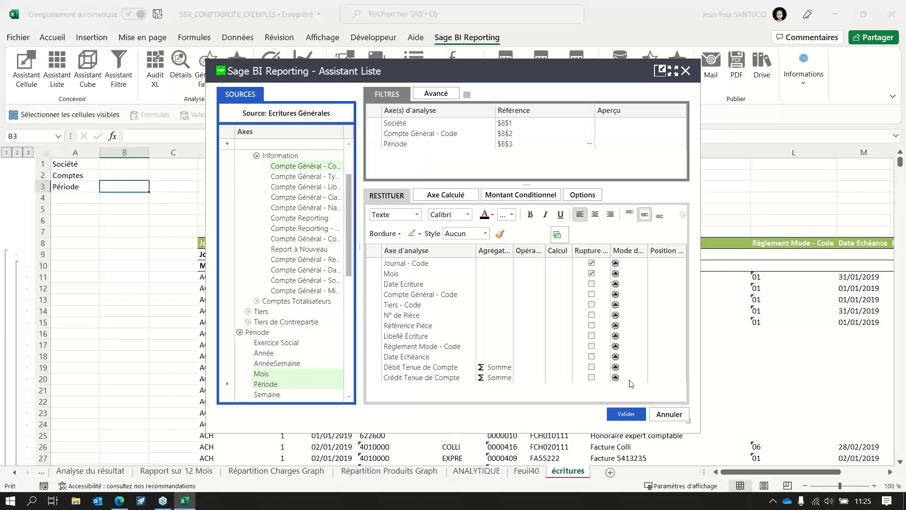
{"action": "left_click", "coordinate": [626, 413]}
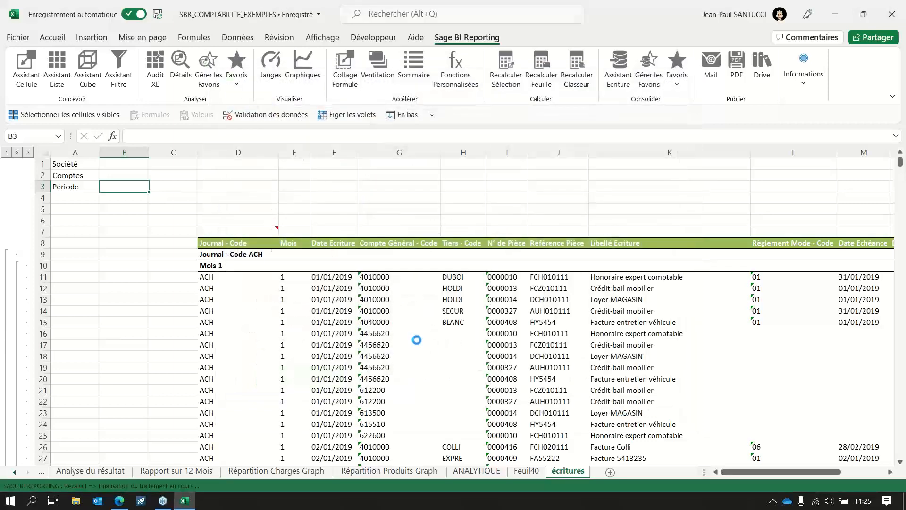
Step: Set the Société filter value to BIJOU 2 FILIALE and the Comptes filter value to *
{"action": "double_click", "coordinate": [99, 164]}
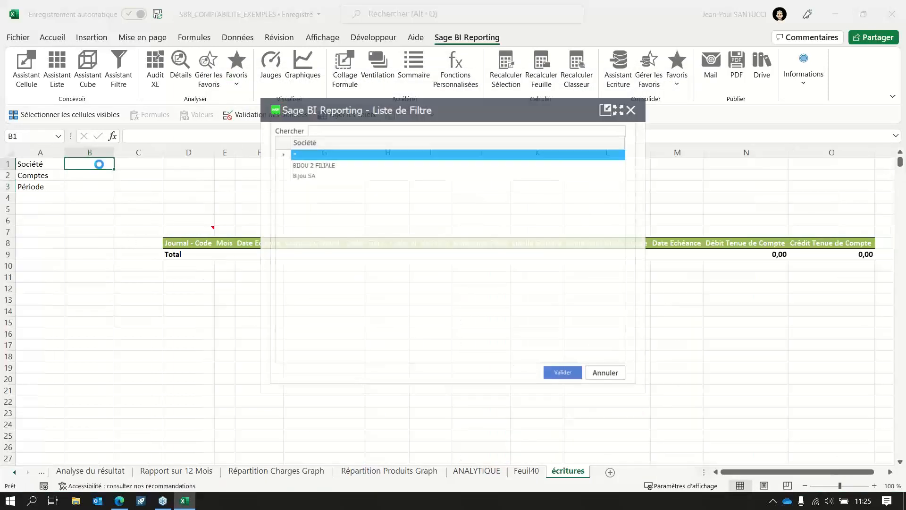
{"action": "double_click", "coordinate": [303, 165]}
{"action": "left_click", "coordinate": [85, 177]}
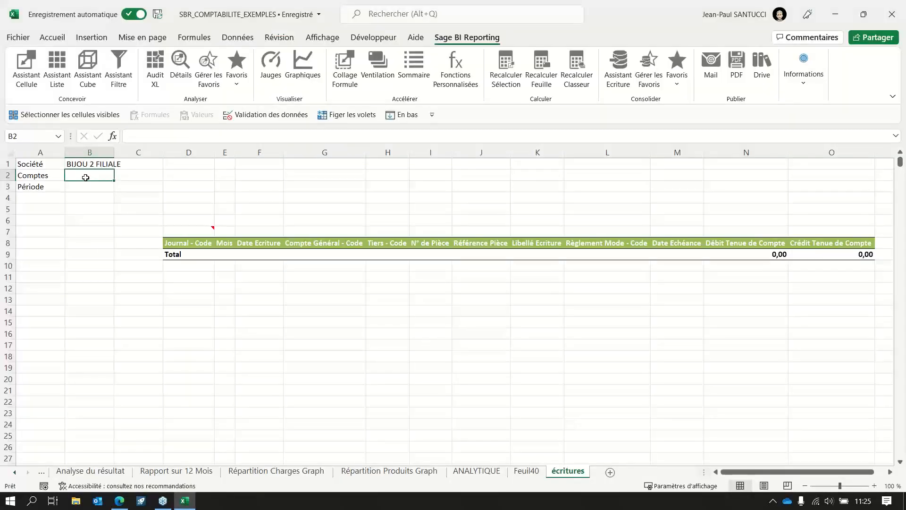
{"action": "double_click", "coordinate": [85, 178]}
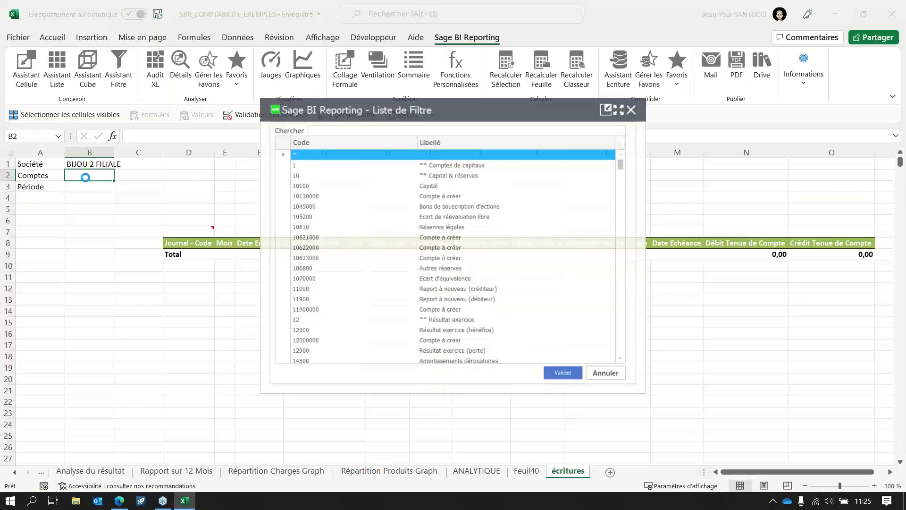
{"action": "double_click", "coordinate": [334, 154]}
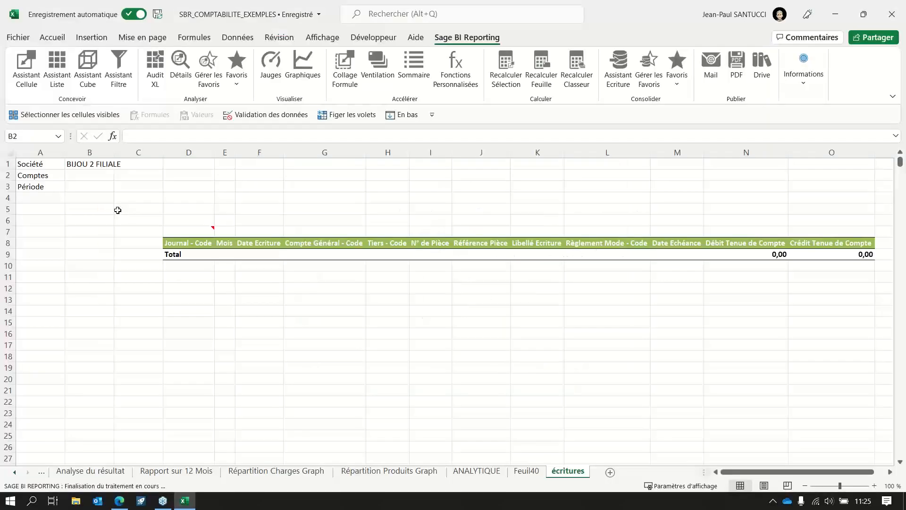
{"action": "left_click", "coordinate": [93, 189]}
{"action": "type", "text": "2"}
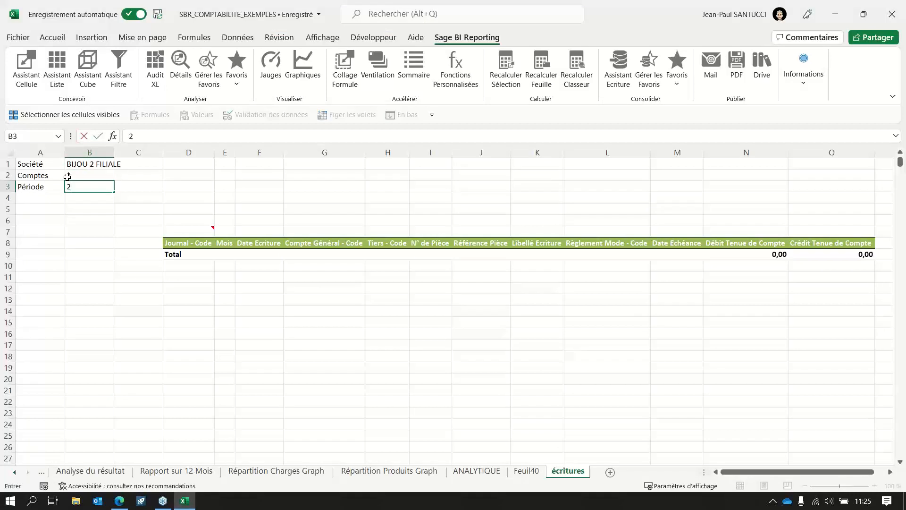
{"action": "type", "text": "021"}
{"action": "key", "text": "BackSpace"}
{"action": "key", "text": "BackSpace"}
{"action": "key", "text": "BackSpace"}
{"action": "key", "text": "BackSpace"}
{"action": "left_click", "coordinate": [77, 220]}
Step: Set the Période value in B3 to 202201 from its filter list, minimizing the browser window that covers the workbook
{"action": "double_click", "coordinate": [84, 188]}
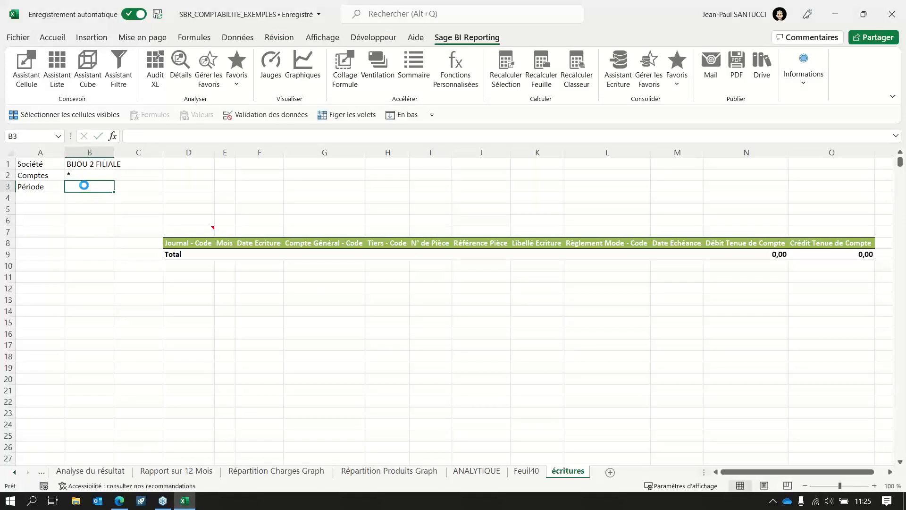
{"action": "scroll", "coordinate": [342, 342], "scroll_direction": "down", "scroll_amount": 10}
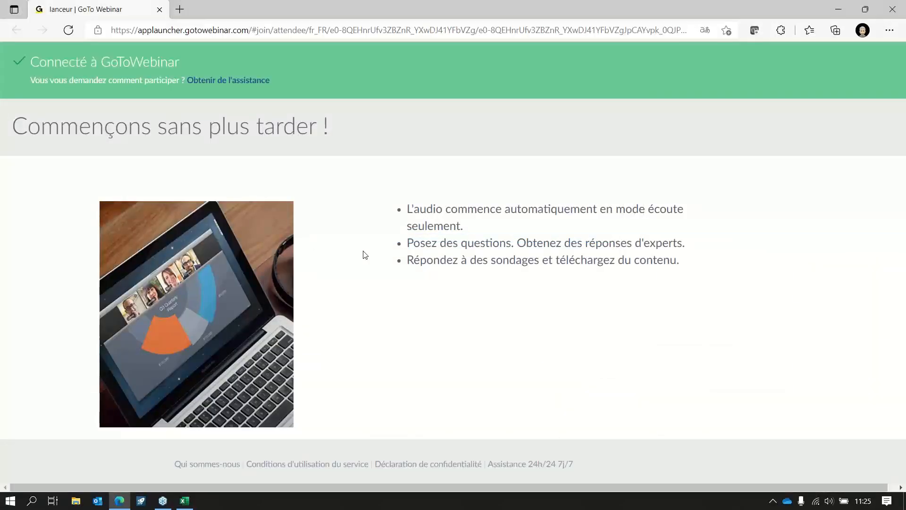
{"action": "left_click", "coordinate": [839, 11]}
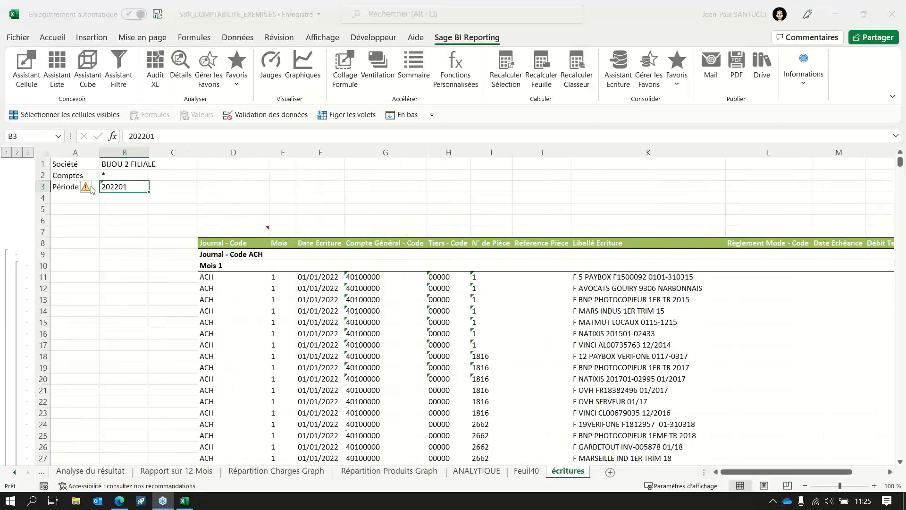
Step: Look through the generated entries and collapse the outline to one line per journal
{"action": "scroll", "coordinate": [296, 336], "scroll_direction": "down", "scroll_amount": 8}
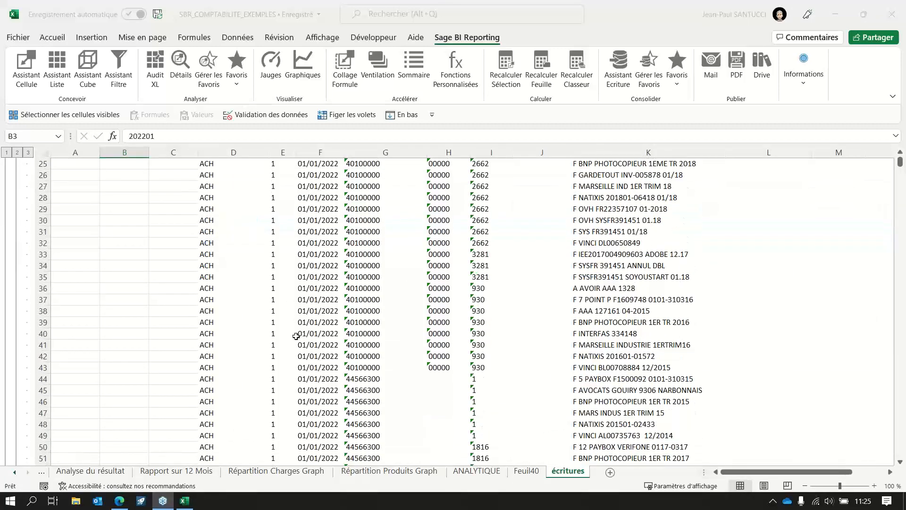
{"action": "scroll", "coordinate": [295, 336], "scroll_direction": "up", "scroll_amount": 8}
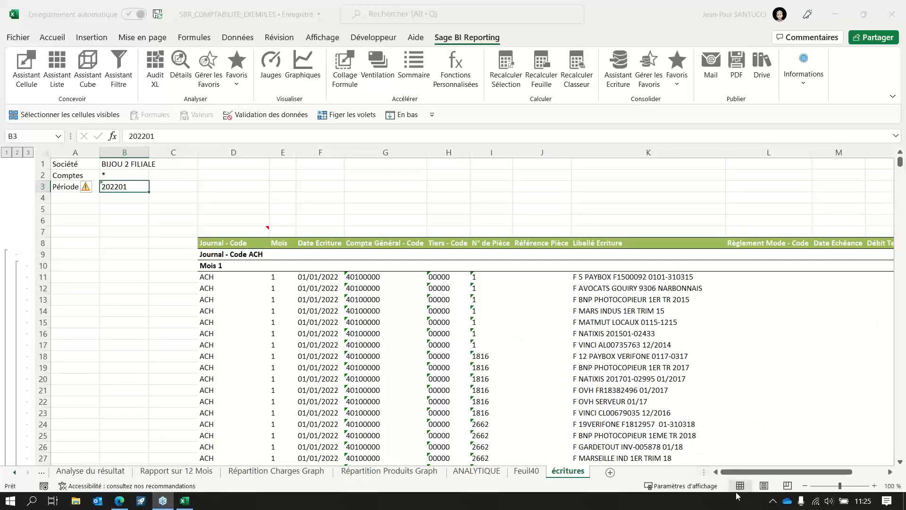
{"action": "left_click_drag", "start_coordinate": [735, 473], "coordinate": [663, 457]}
{"action": "left_click", "coordinate": [8, 153]}
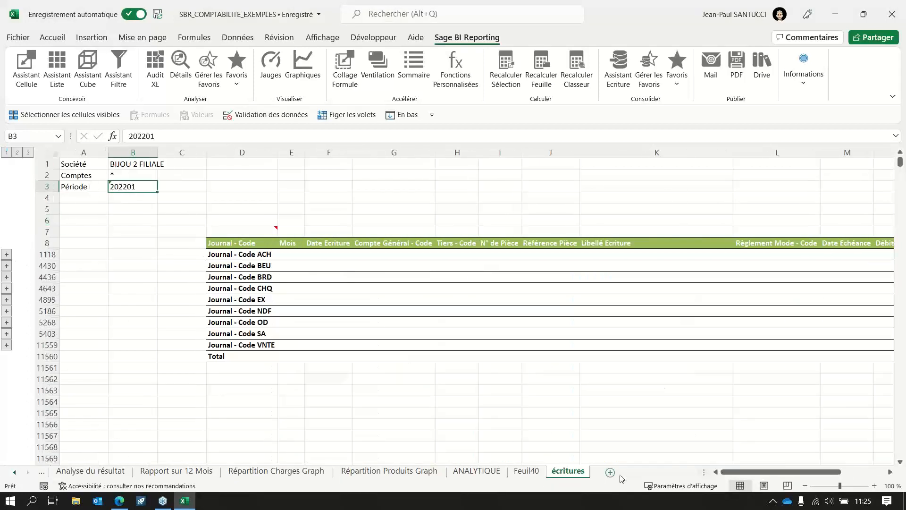
{"action": "left_click", "coordinate": [141, 188]}
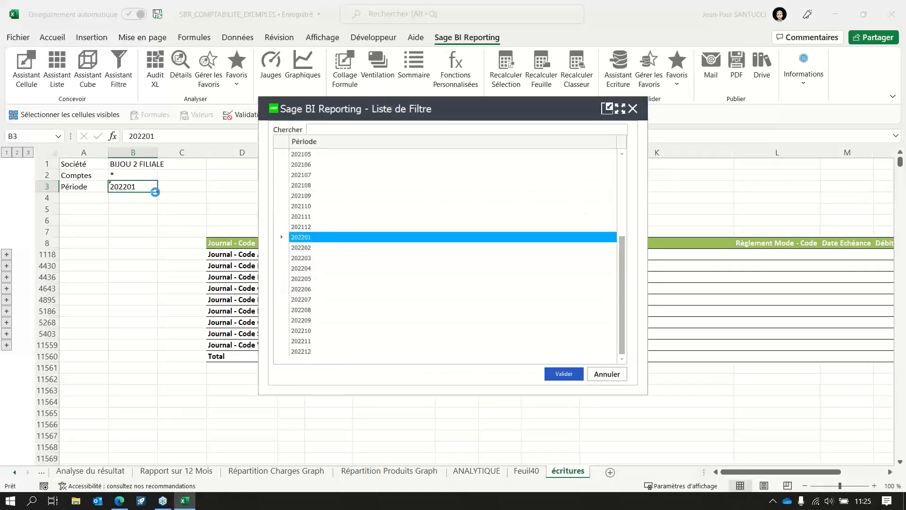
{"action": "left_click", "coordinate": [310, 351], "text": "shift"}
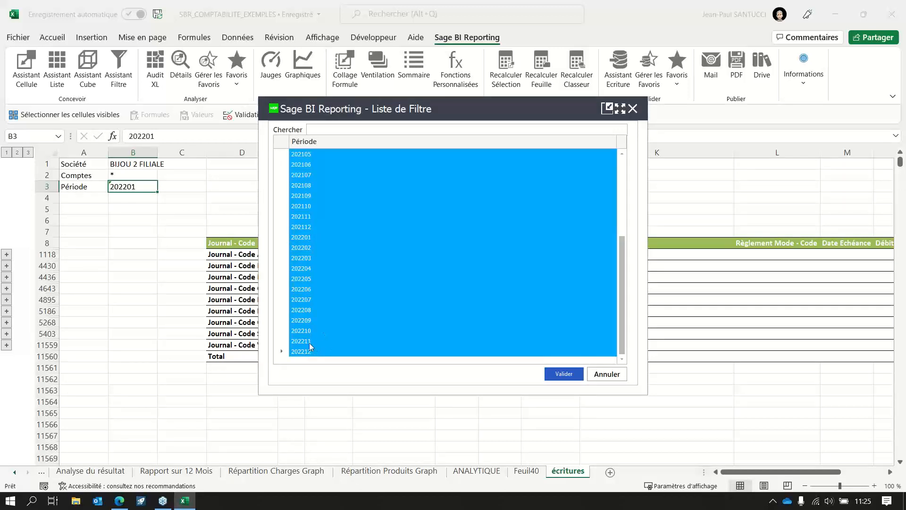
{"action": "scroll", "coordinate": [337, 300], "scroll_direction": "up", "scroll_amount": 5}
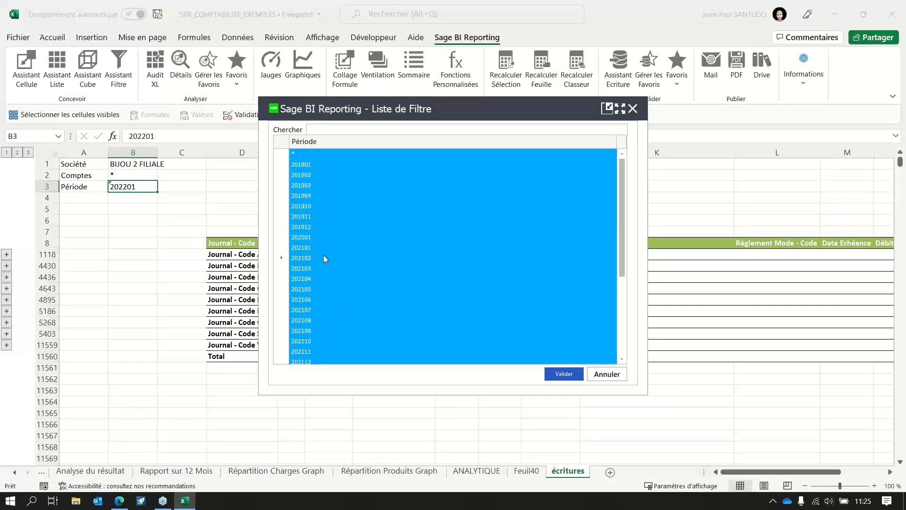
{"action": "key", "text": "Escape"}
{"action": "key", "text": "Up"}
{"action": "key", "text": "Up"}
{"action": "key", "text": "Down"}
{"action": "key", "text": "Down"}
{"action": "double_click", "coordinate": [137, 187]}
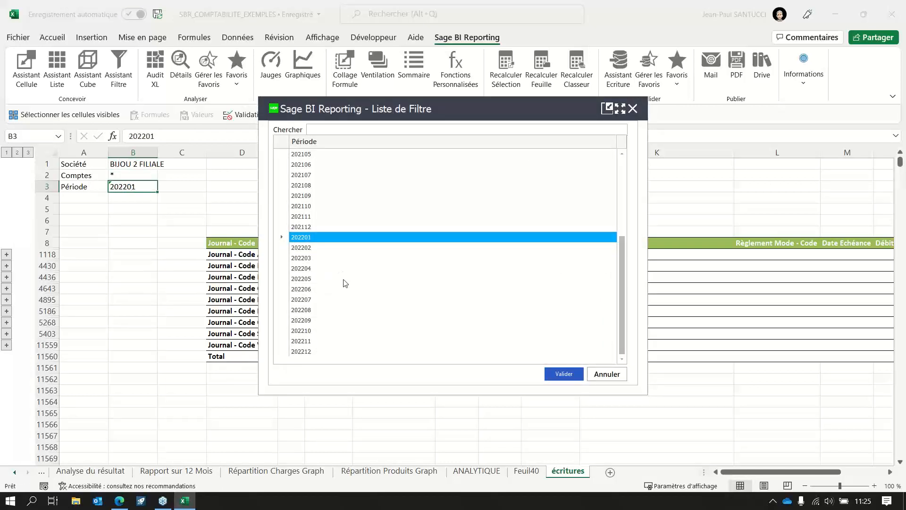
{"action": "left_click", "coordinate": [302, 352], "text": "shift"}
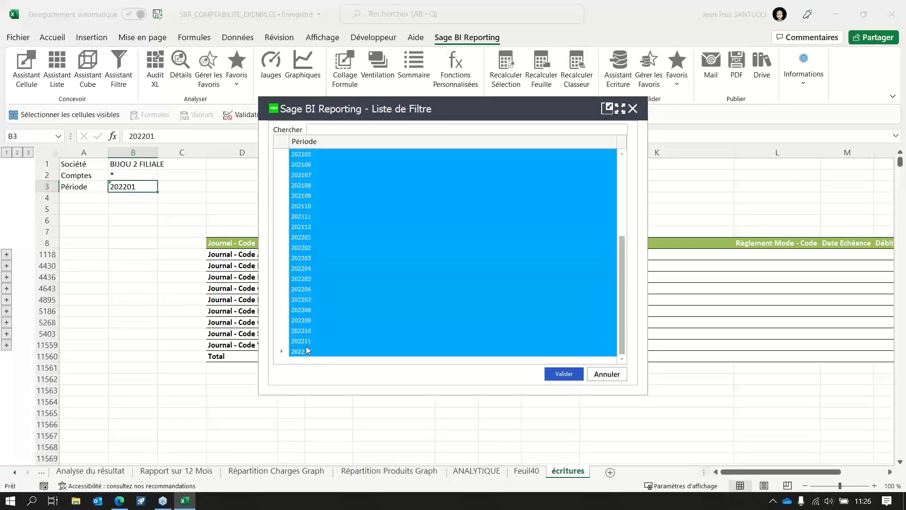
{"action": "left_click", "coordinate": [598, 372]}
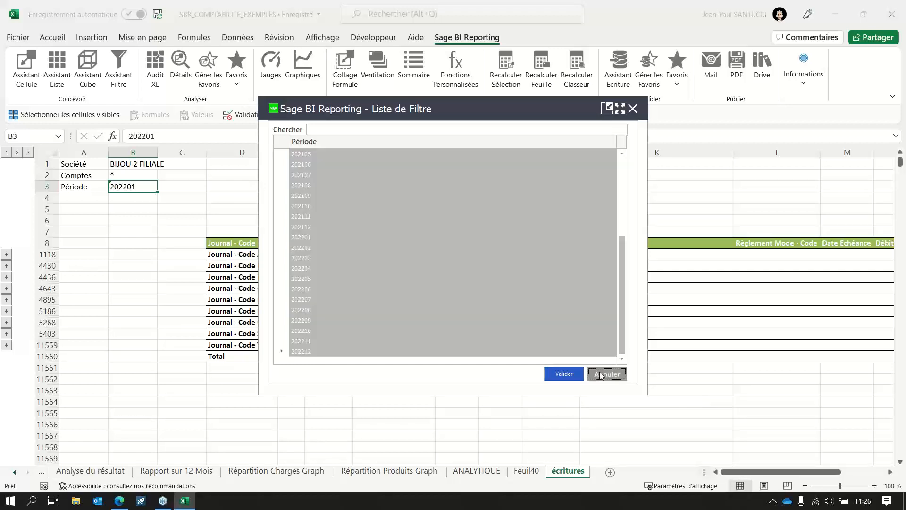
Step: Set the Période filter to the range 202201 through 202212 and collapse the recalculated list to journal level
{"action": "double_click", "coordinate": [141, 187]}
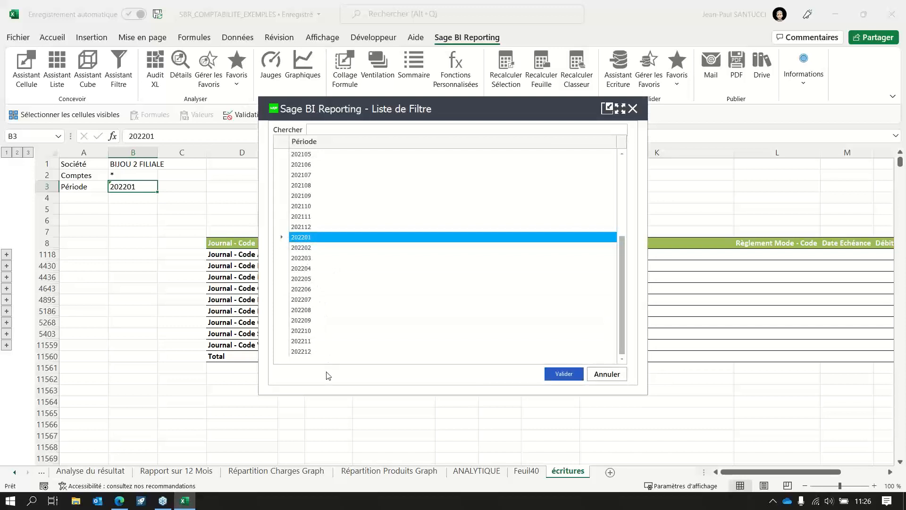
{"action": "left_click", "coordinate": [300, 250], "text": "ctrl"}
{"action": "left_click_drag", "start_coordinate": [300, 259], "coordinate": [311, 355]}
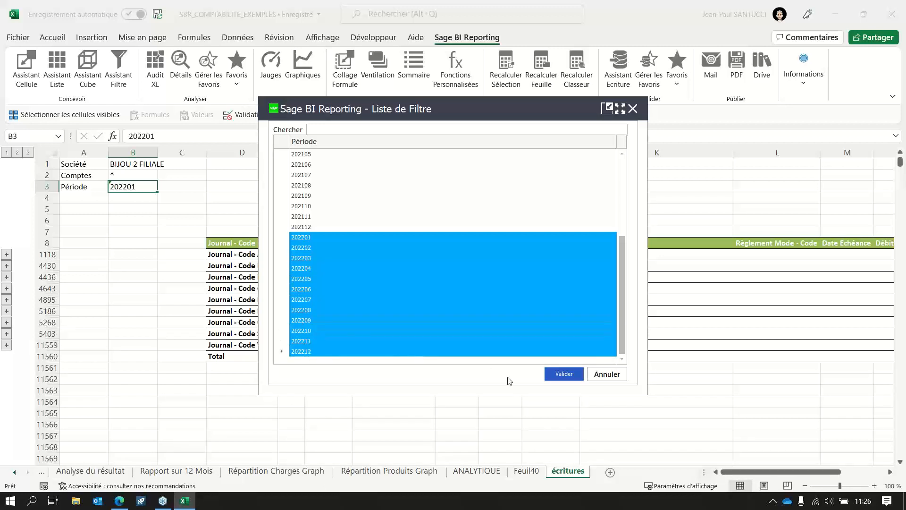
{"action": "left_click", "coordinate": [560, 374]}
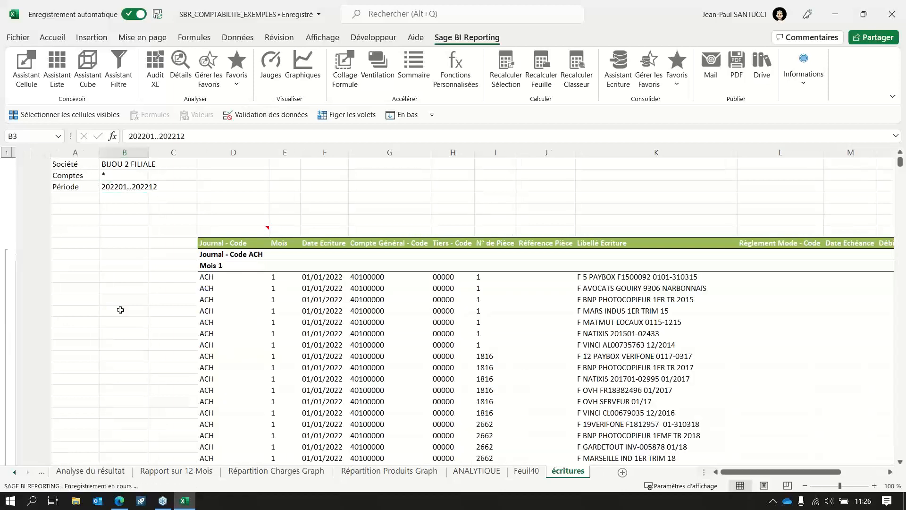
{"action": "left_click", "coordinate": [7, 153]}
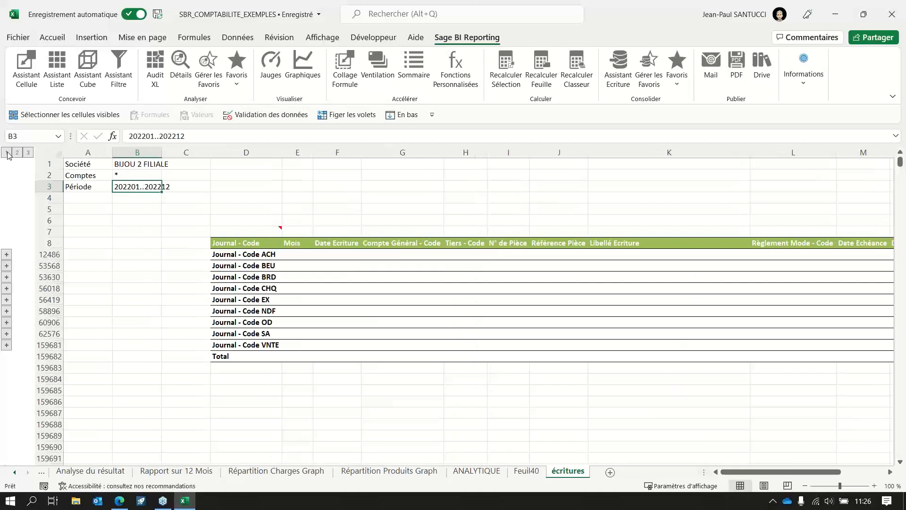
Step: Create a blank workbook and enter the labels Societe, Période and Représentants in cells A1 to A3
{"action": "left_click", "coordinate": [56, 355]}
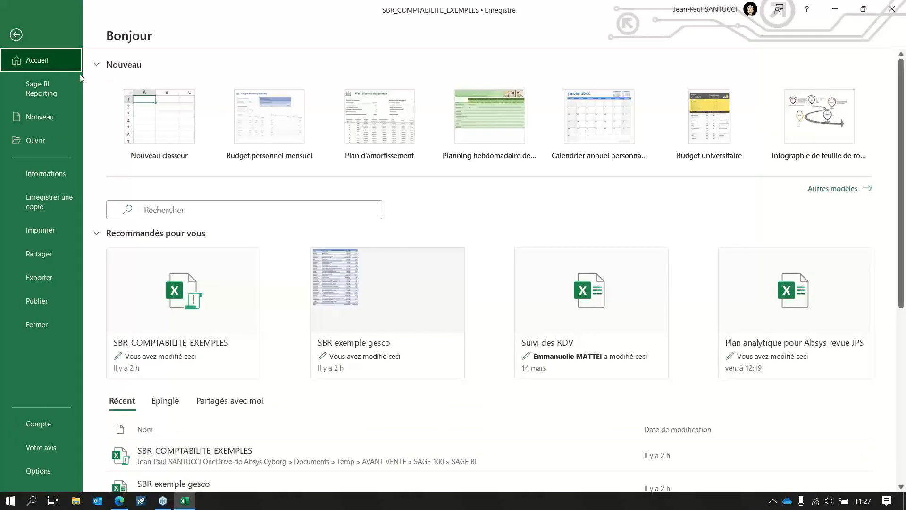
{"action": "left_click", "coordinate": [168, 131]}
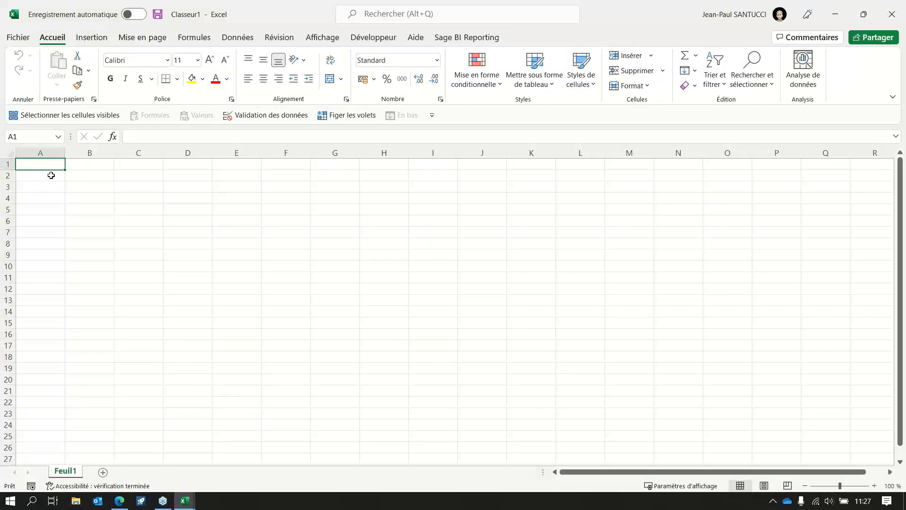
{"action": "type", "text": "Societe"}
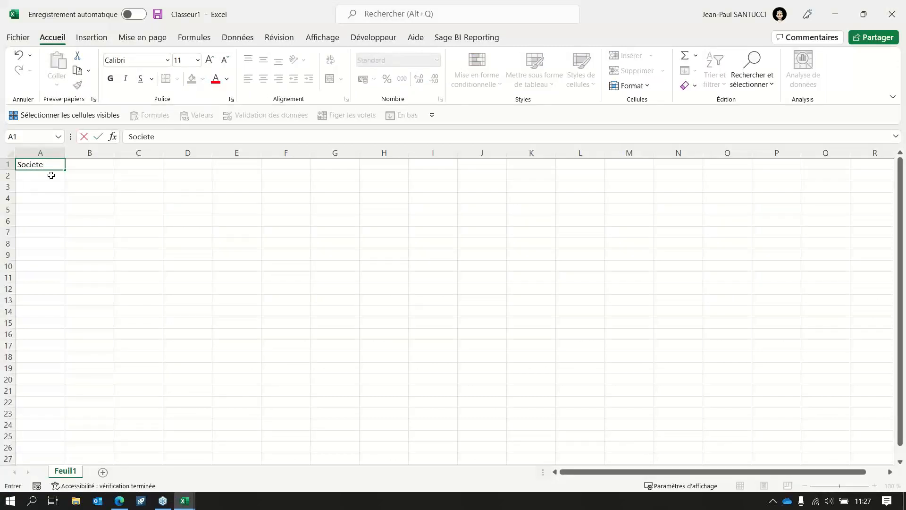
{"action": "key", "text": "Return"}
{"action": "type", "text": "P"}
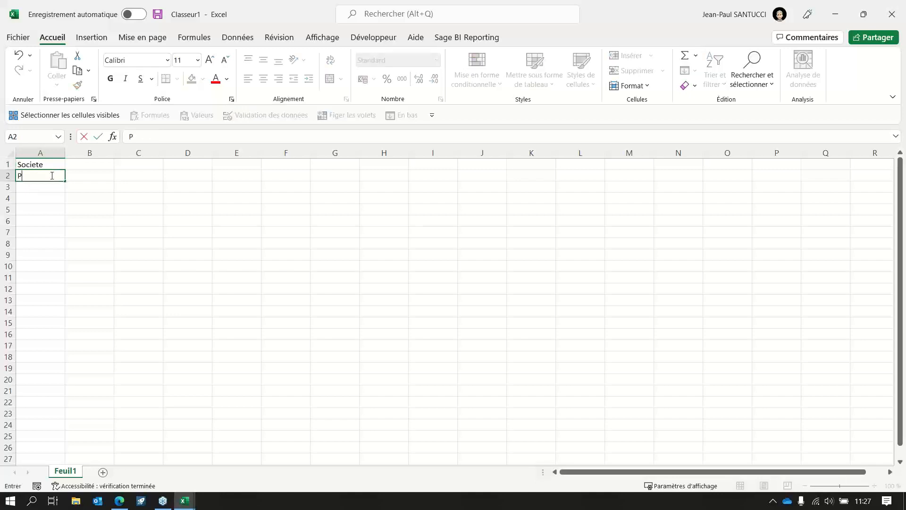
{"action": "type", "text": "ériode"}
{"action": "key", "text": "Return"}
{"action": "type", "text": "Représenat"}
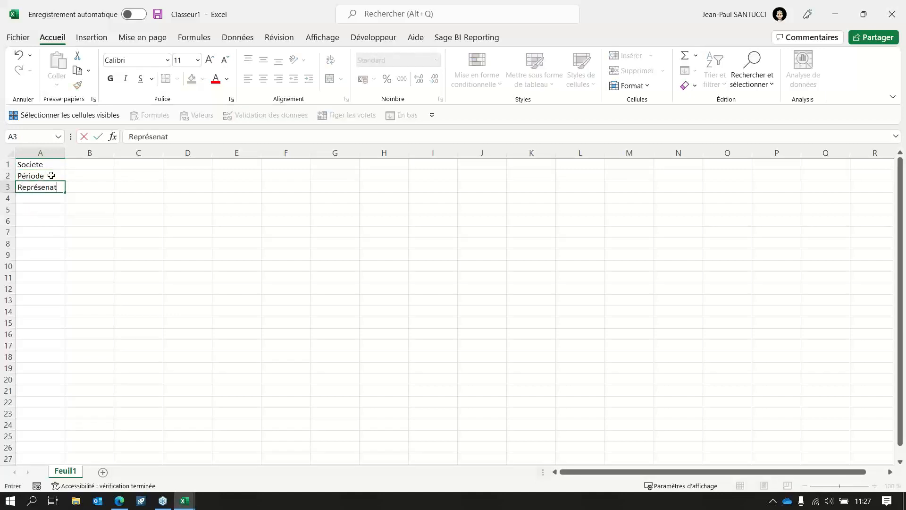
{"action": "type", "text": "n"}
{"action": "key", "text": "BackSpace"}
{"action": "key", "text": "BackSpace"}
{"action": "key", "text": "BackSpace"}
{"action": "type", "text": "tants"}
{"action": "key", "text": "Return"}
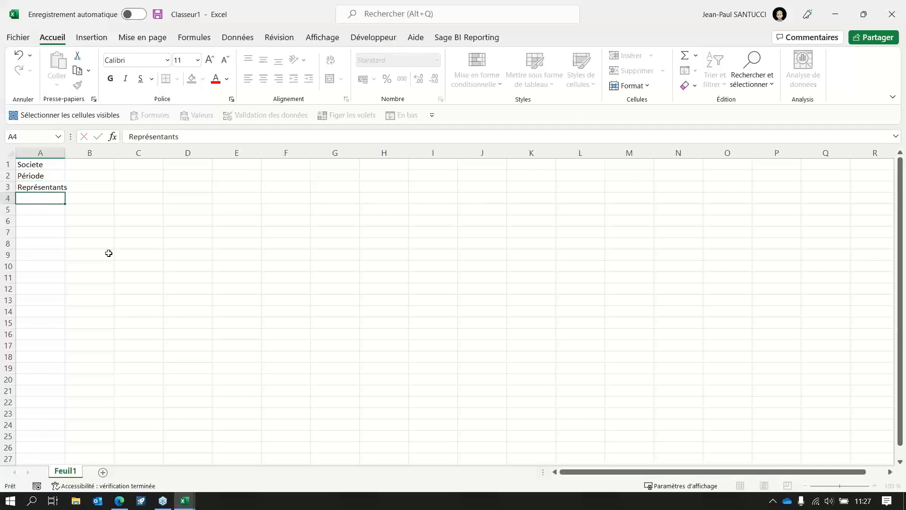
Step: Start a Sage BI Reporting list in cell C6, using the Ventes model of the Sage 100 Gestion Commerciale connector
{"action": "left_click", "coordinate": [149, 221]}
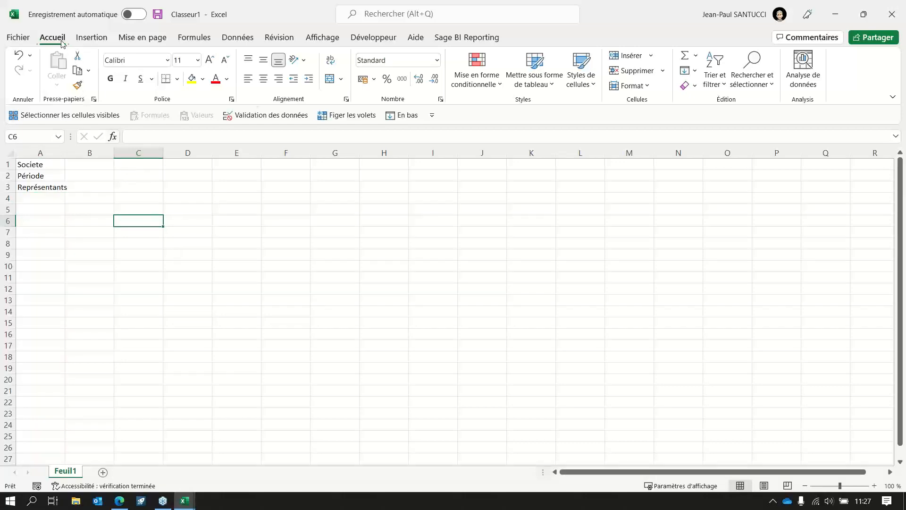
{"action": "left_click", "coordinate": [467, 37]}
{"action": "left_click", "coordinate": [55, 69]}
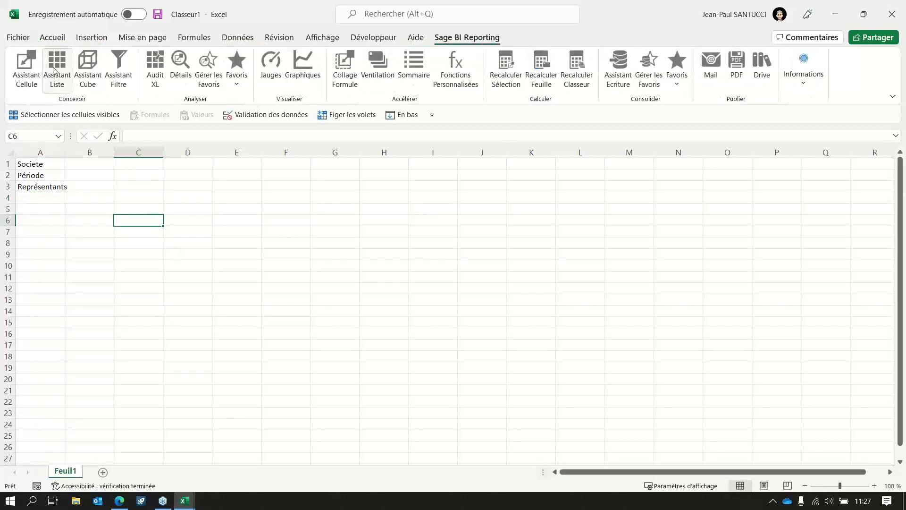
{"action": "left_click", "coordinate": [263, 114]}
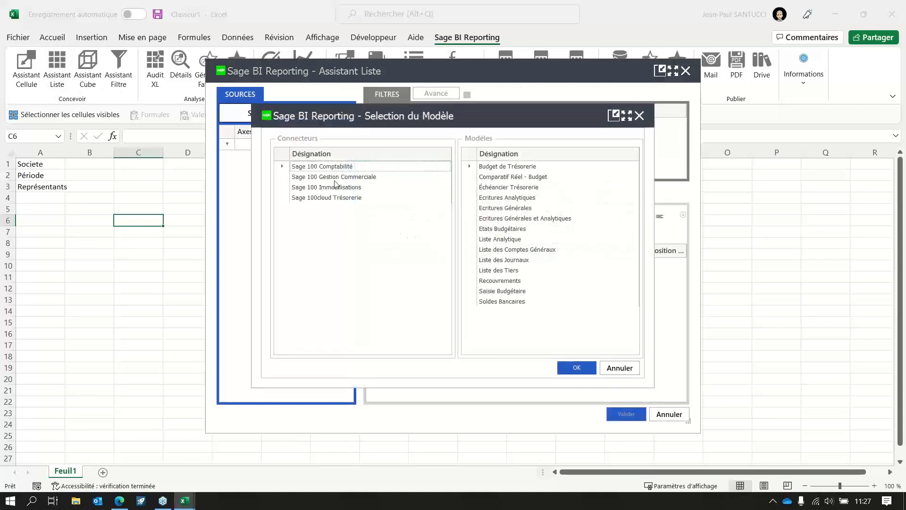
{"action": "left_click", "coordinate": [335, 177]}
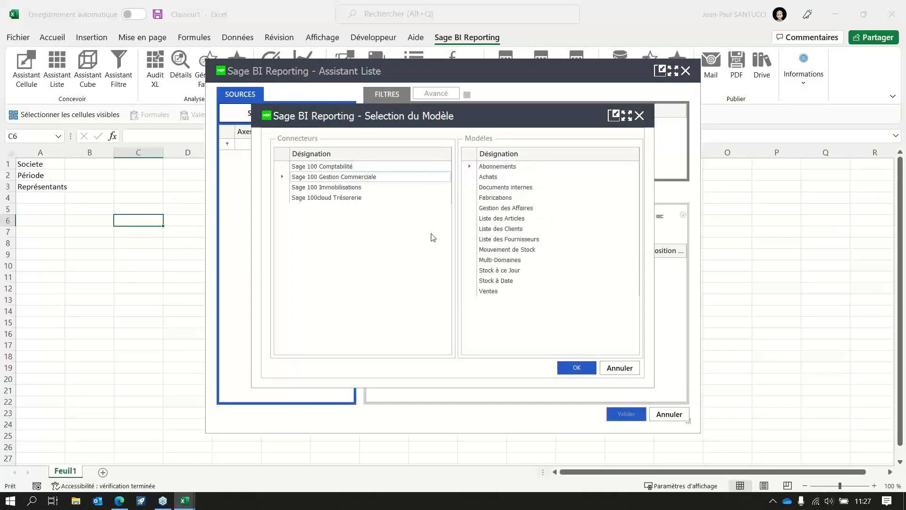
{"action": "double_click", "coordinate": [487, 291]}
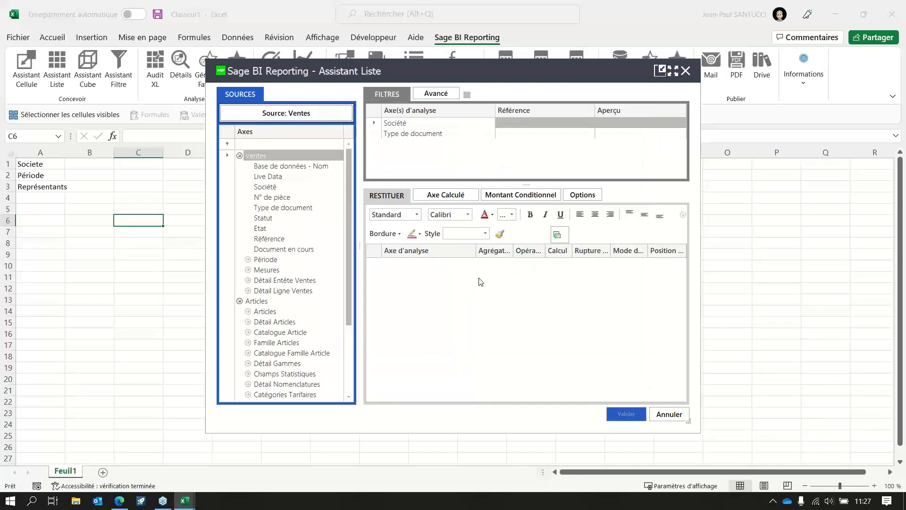
Step: Reference the list's Société filter to cell B1 and set the Type de document filter to *
{"action": "left_click", "coordinate": [514, 123]}
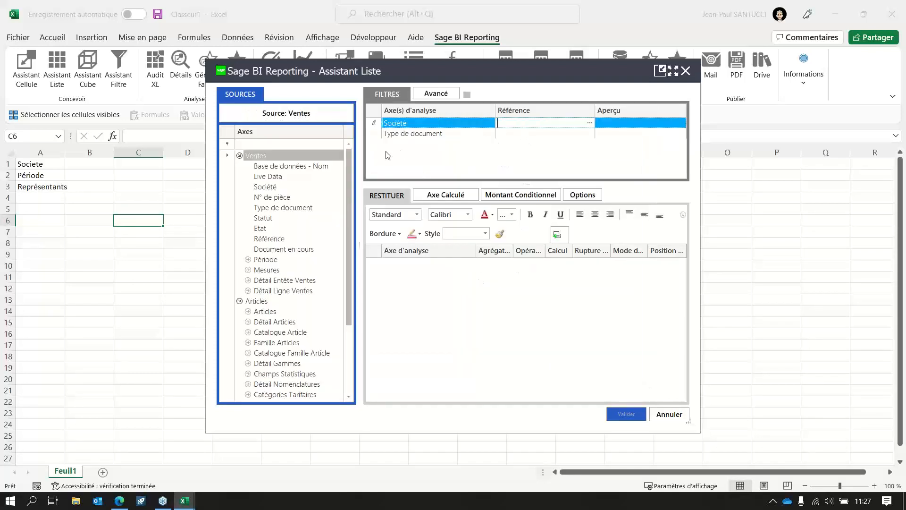
{"action": "left_click", "coordinate": [67, 163]}
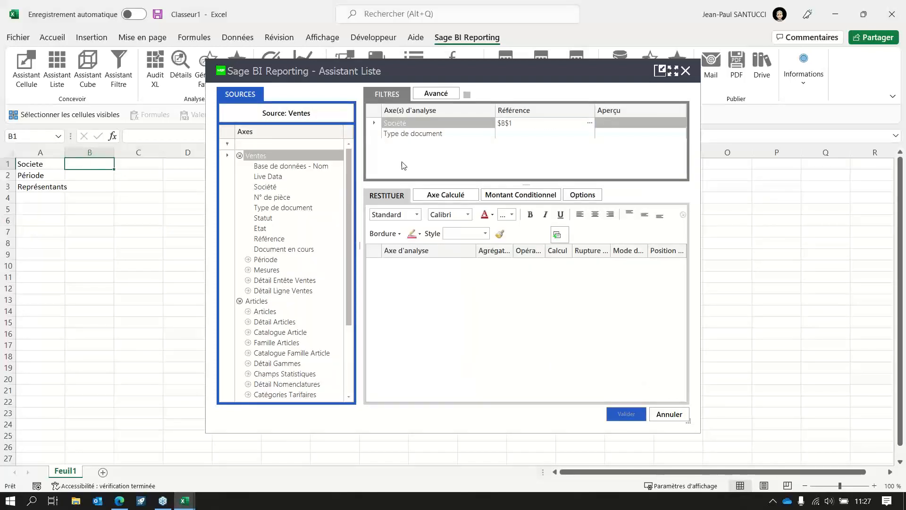
{"action": "left_click", "coordinate": [535, 136]}
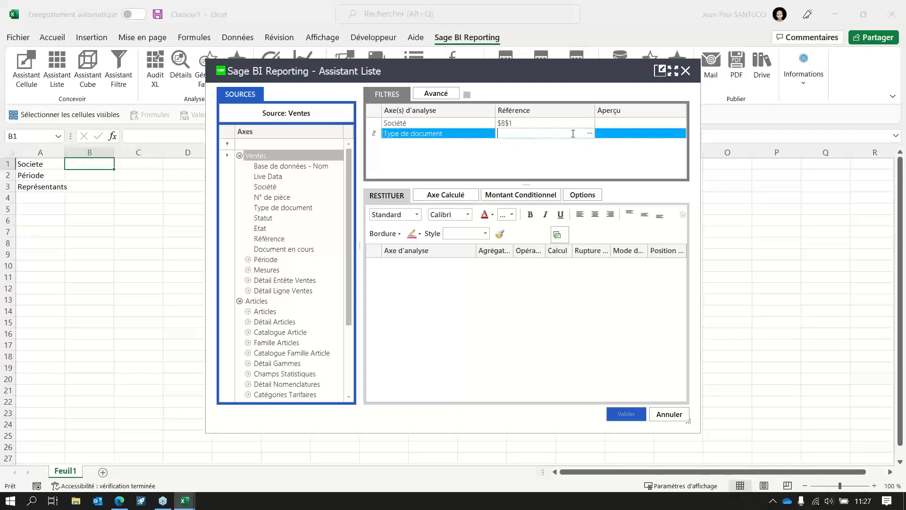
{"action": "left_click", "coordinate": [470, 163]}
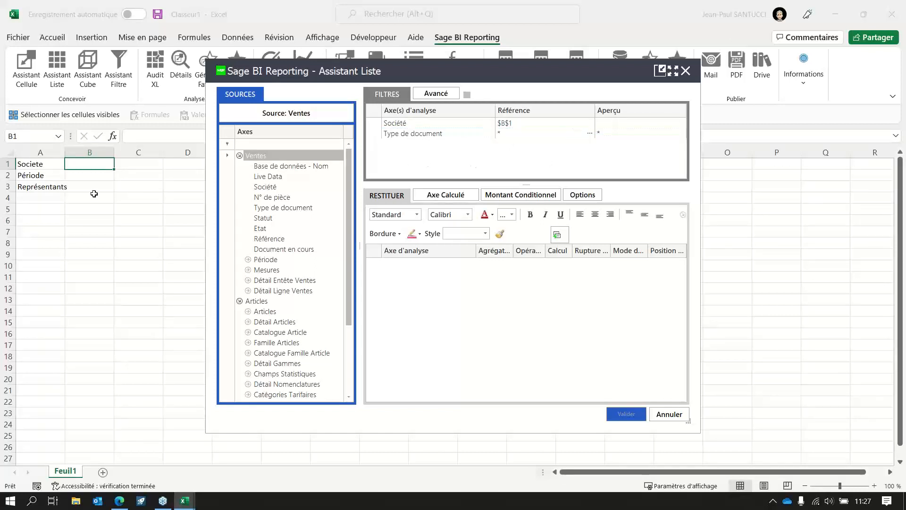
Step: Add Période and Représentant Client as list filters, referenced to cells B2 and B3 respectively
{"action": "left_click", "coordinate": [248, 260]}
{"action": "left_click_drag", "start_coordinate": [270, 282], "coordinate": [482, 148]}
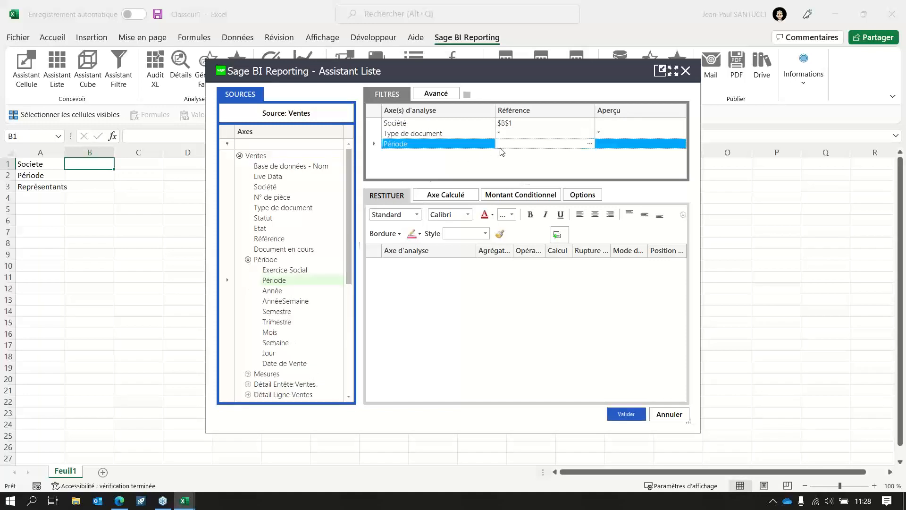
{"action": "left_click", "coordinate": [97, 177]}
{"action": "scroll", "coordinate": [302, 301], "scroll_direction": "down", "scroll_amount": 5}
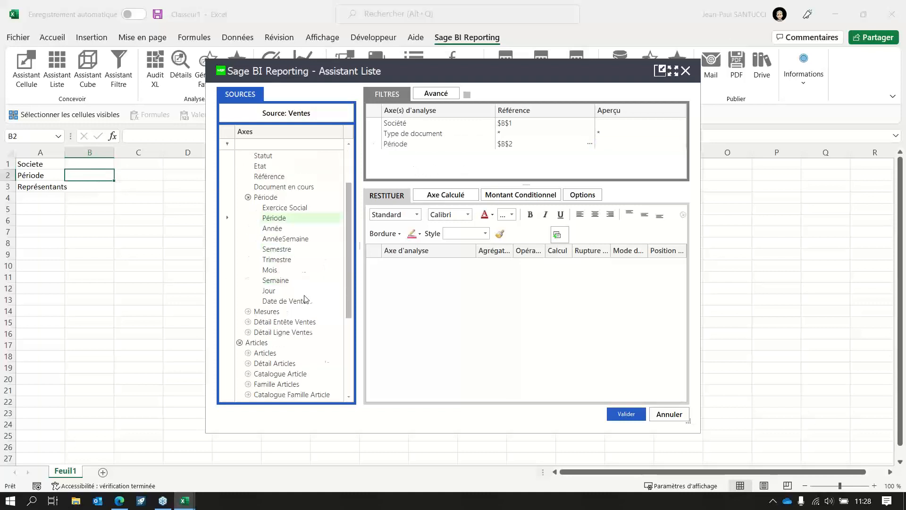
{"action": "scroll", "coordinate": [300, 305], "scroll_direction": "down", "scroll_amount": 1}
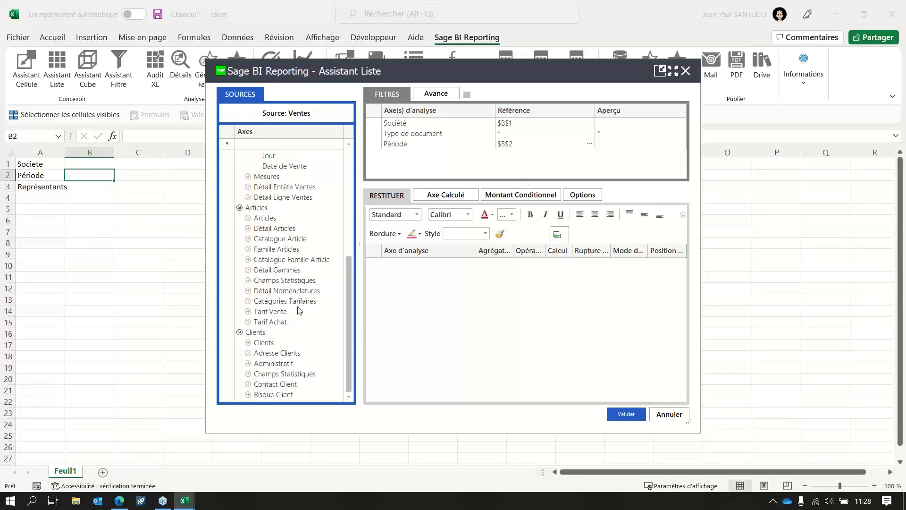
{"action": "left_click", "coordinate": [248, 343]}
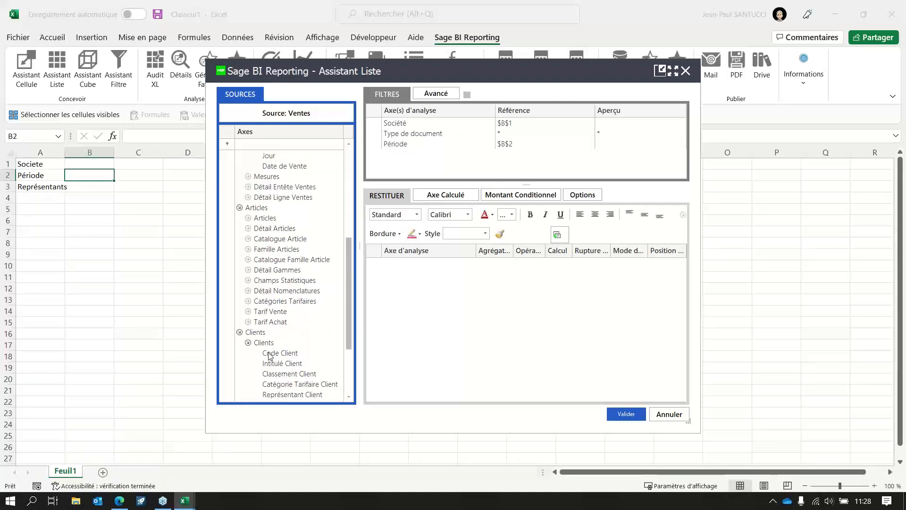
{"action": "scroll", "coordinate": [271, 354], "scroll_direction": "down", "scroll_amount": 1}
{"action": "left_click_drag", "start_coordinate": [302, 363], "coordinate": [424, 174]}
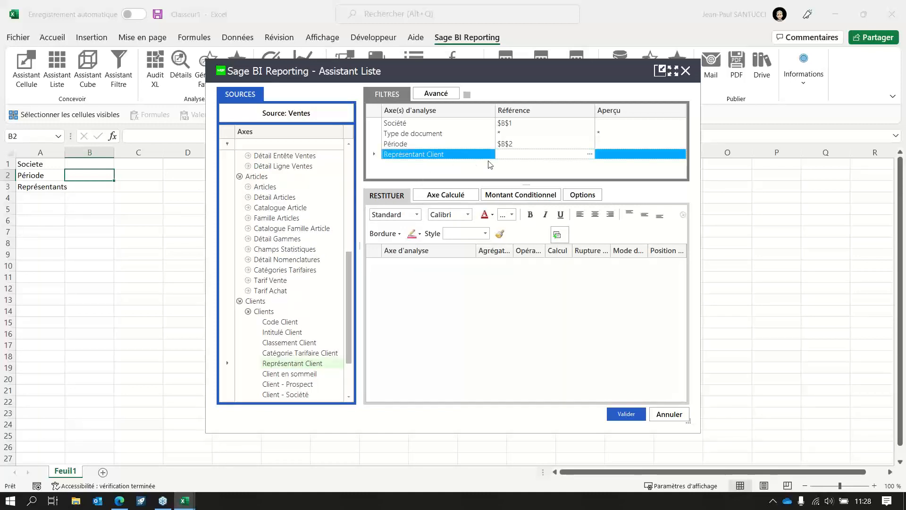
{"action": "left_click", "coordinate": [90, 188]}
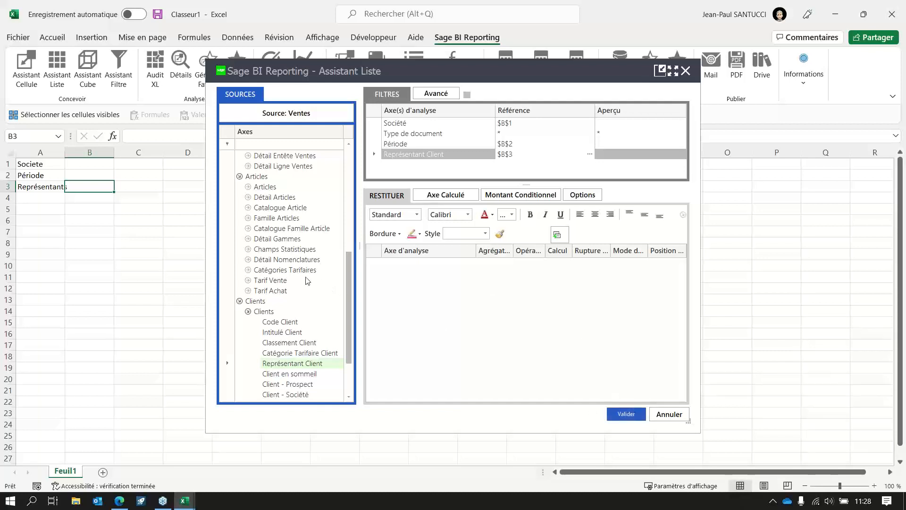
Step: Add Référence Article and Désignation Article from the Articles axes as output columns of the list
{"action": "scroll", "coordinate": [298, 275], "scroll_direction": "up", "scroll_amount": 1}
{"action": "left_click", "coordinate": [248, 218]}
{"action": "left_click_drag", "start_coordinate": [273, 230], "coordinate": [411, 283]}
{"action": "left_click_drag", "start_coordinate": [267, 240], "coordinate": [420, 310]}
Step: Add the measures Qté Vendues and CA HT Net as output columns and generate the list
{"action": "scroll", "coordinate": [297, 283], "scroll_direction": "up", "scroll_amount": 4}
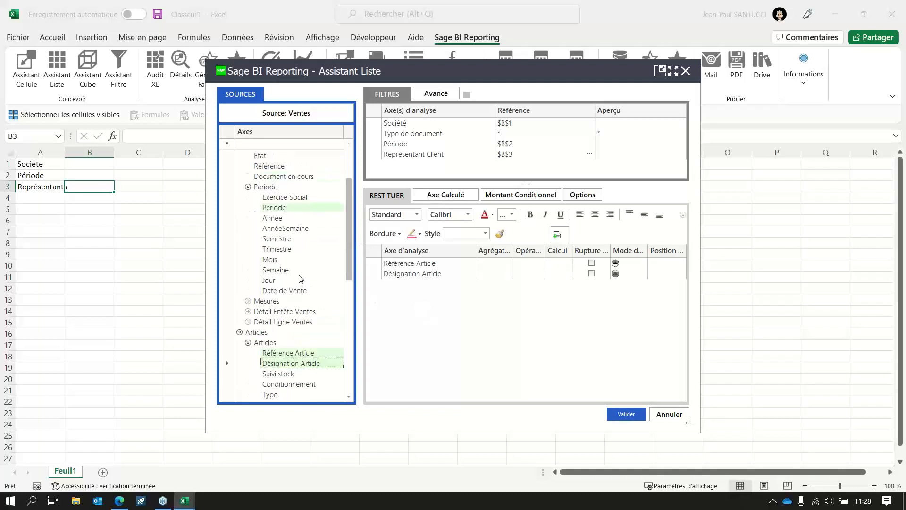
{"action": "left_click", "coordinate": [249, 301]}
{"action": "scroll", "coordinate": [278, 321], "scroll_direction": "down", "scroll_amount": 1}
{"action": "left_click_drag", "start_coordinate": [280, 353], "coordinate": [388, 308]}
{"action": "left_click_drag", "start_coordinate": [293, 305], "coordinate": [409, 321]}
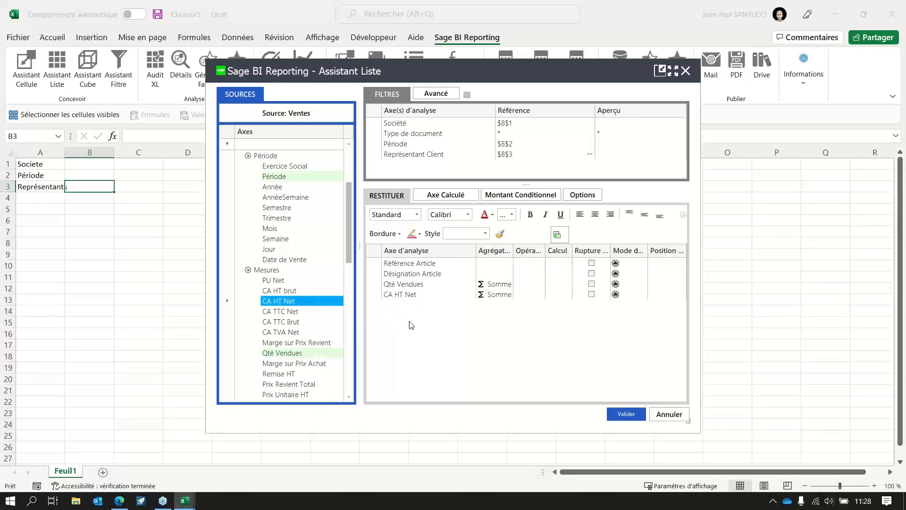
{"action": "left_click", "coordinate": [627, 414]}
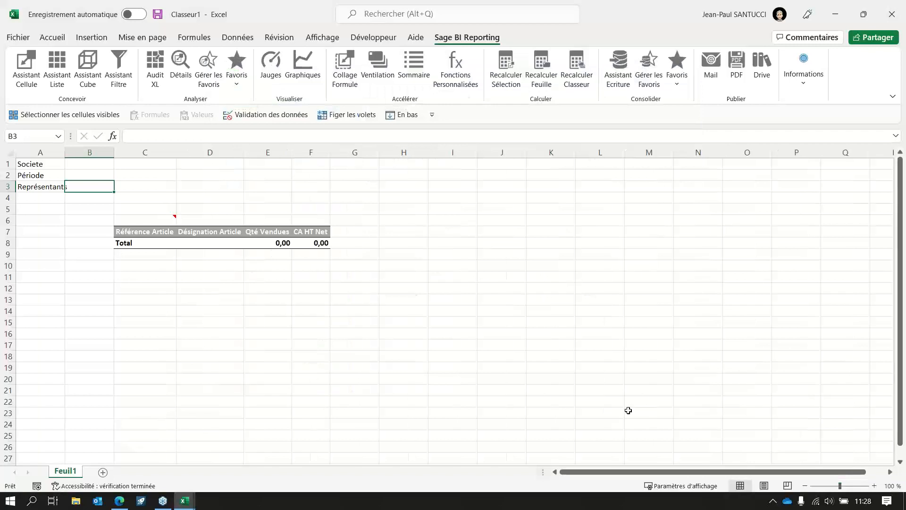
Step: Set the Societe value in B1 to Bijou SA from its filter list
{"action": "double_click", "coordinate": [99, 165]}
{"action": "left_click", "coordinate": [302, 165]}
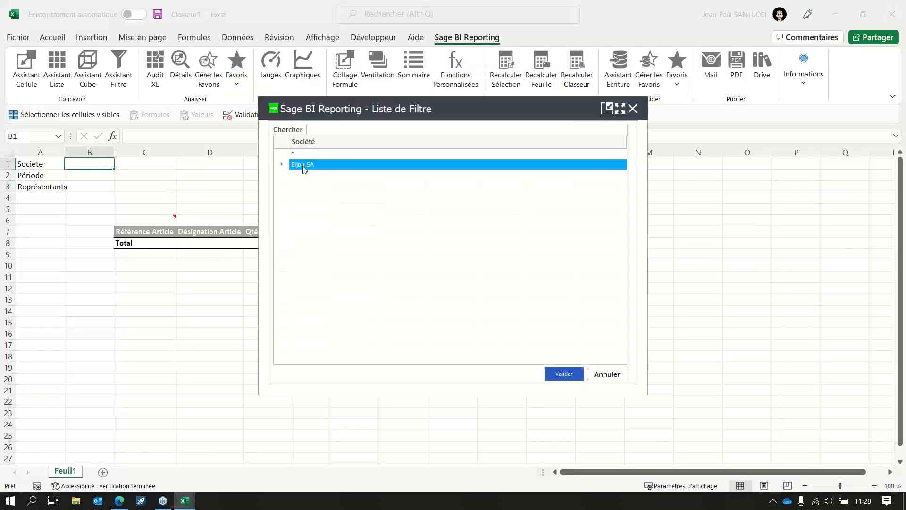
{"action": "left_click", "coordinate": [576, 373]}
Step: Set the Période value in B2 and the Représentants value in B3 to *
{"action": "left_click", "coordinate": [78, 175]}
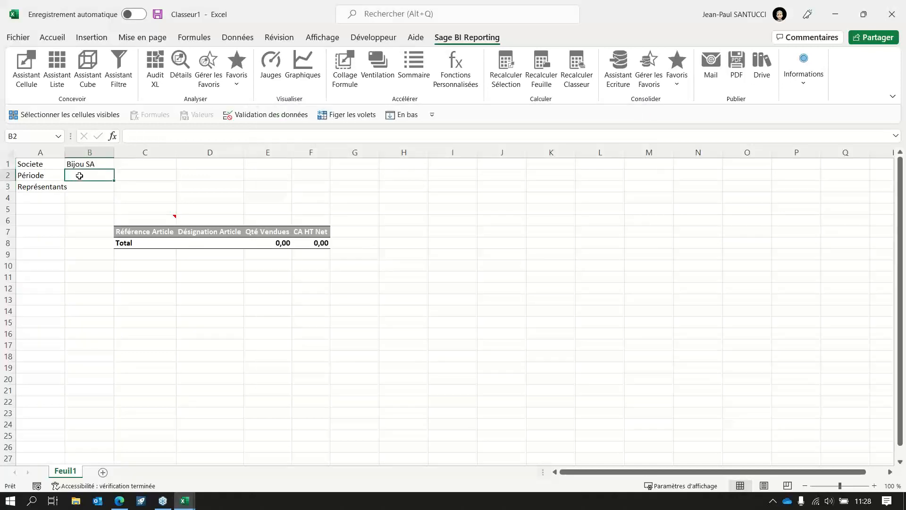
{"action": "double_click", "coordinate": [79, 176]}
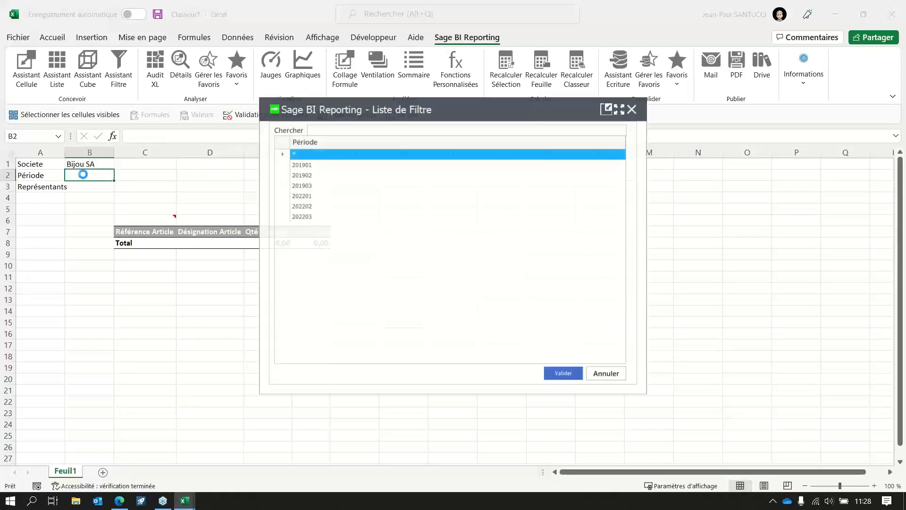
{"action": "double_click", "coordinate": [296, 161]}
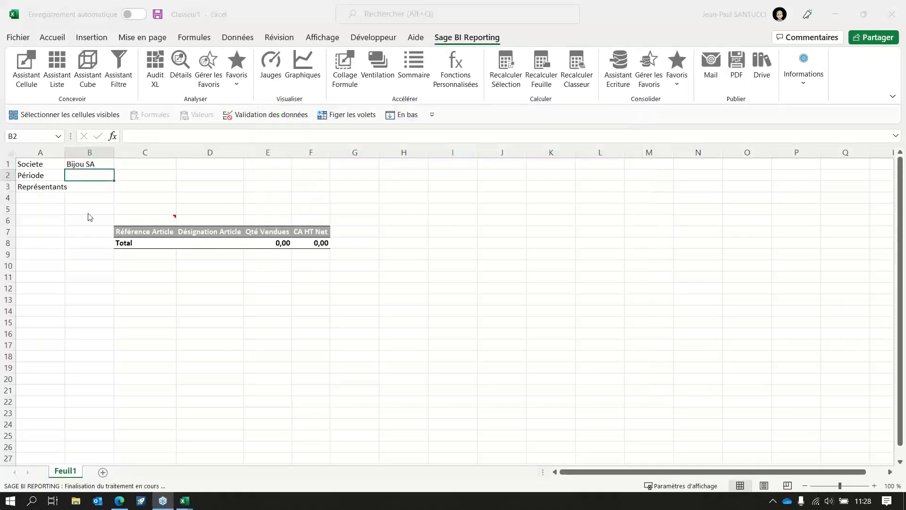
{"action": "left_click", "coordinate": [93, 189]}
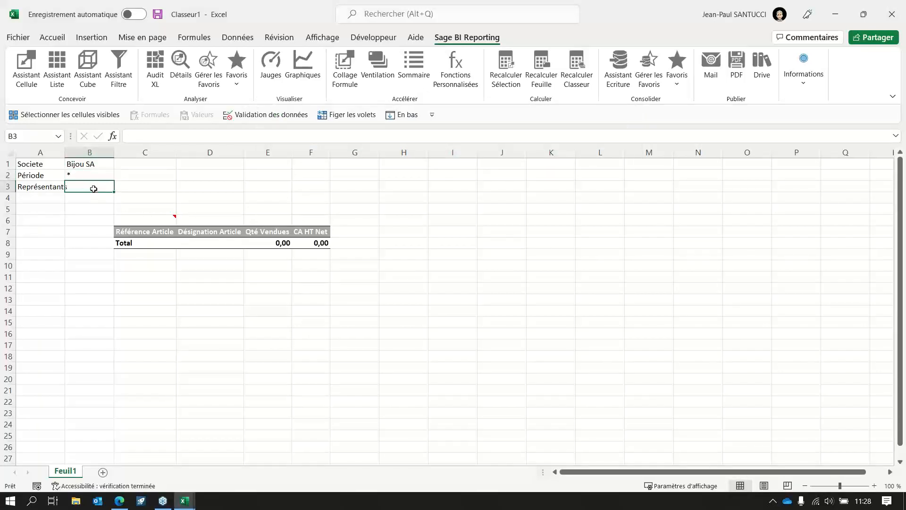
{"action": "type", "text": "*"}
{"action": "key", "text": "Return"}
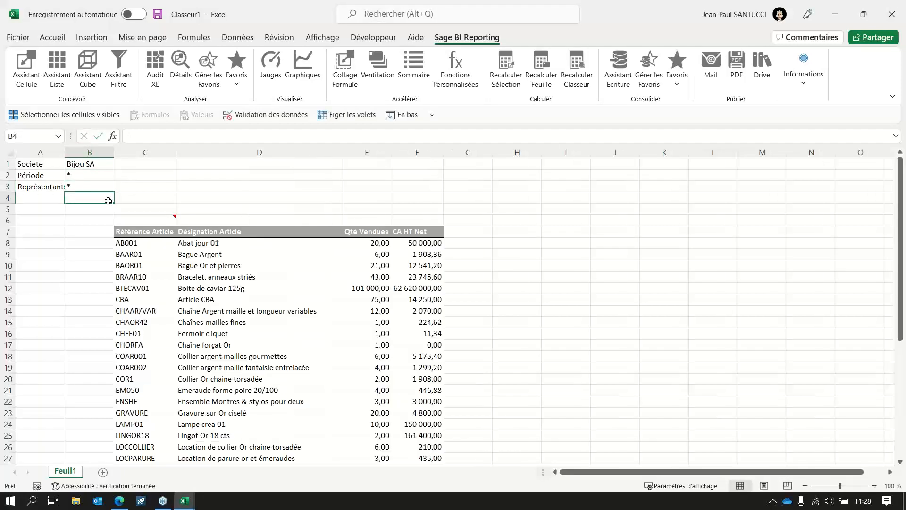
Step: Edit the list in C6 to add Représentant Client as its first output column, and regenerate it
{"action": "left_click", "coordinate": [159, 218]}
{"action": "double_click", "coordinate": [159, 218]}
{"action": "scroll", "coordinate": [297, 321], "scroll_direction": "down", "scroll_amount": 2}
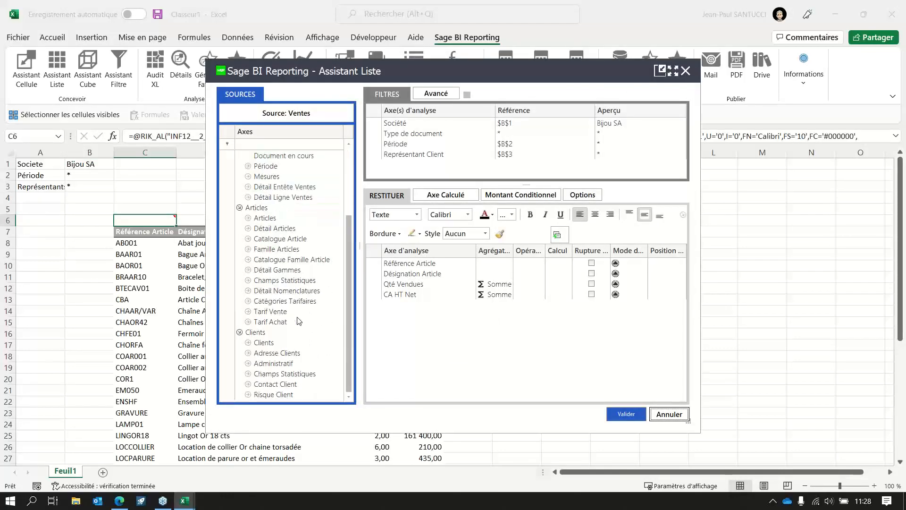
{"action": "left_click", "coordinate": [248, 343]}
{"action": "scroll", "coordinate": [286, 362], "scroll_direction": "down", "scroll_amount": 2}
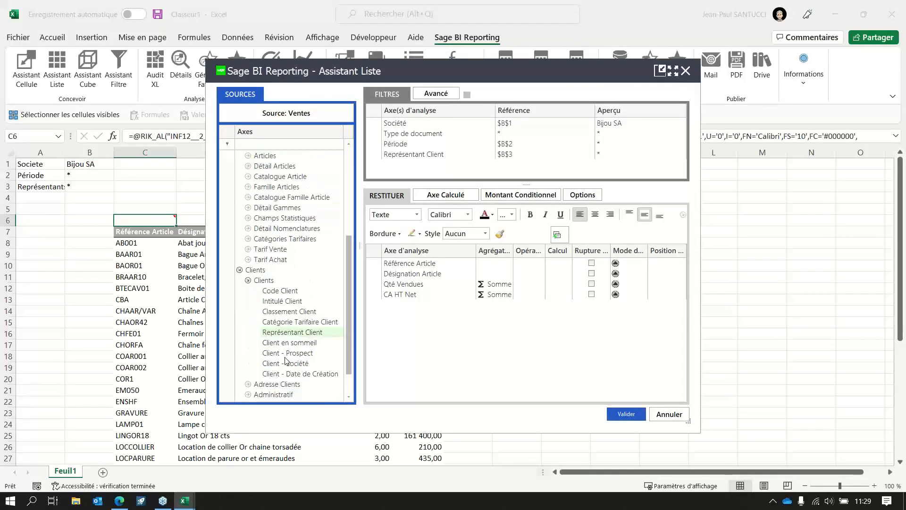
{"action": "left_click_drag", "start_coordinate": [281, 333], "coordinate": [393, 307]}
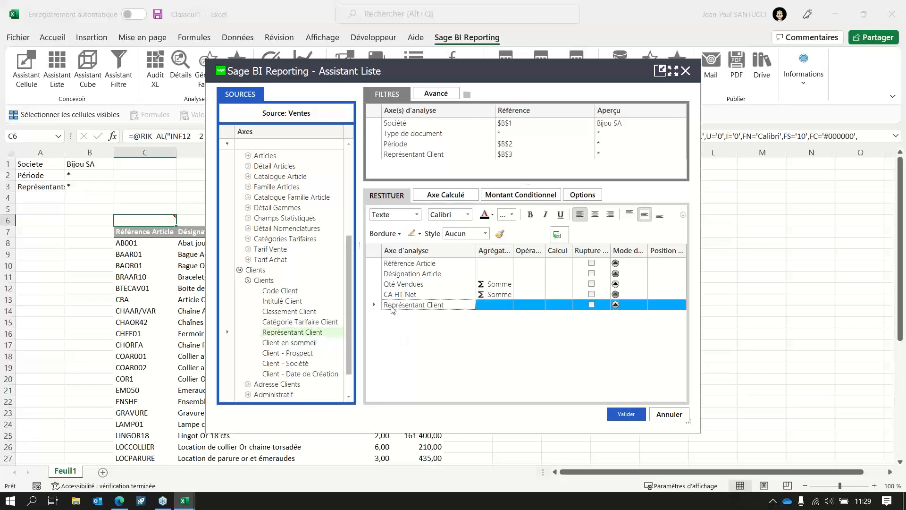
{"action": "right_click", "coordinate": [394, 307]}
{"action": "left_click", "coordinate": [416, 330]}
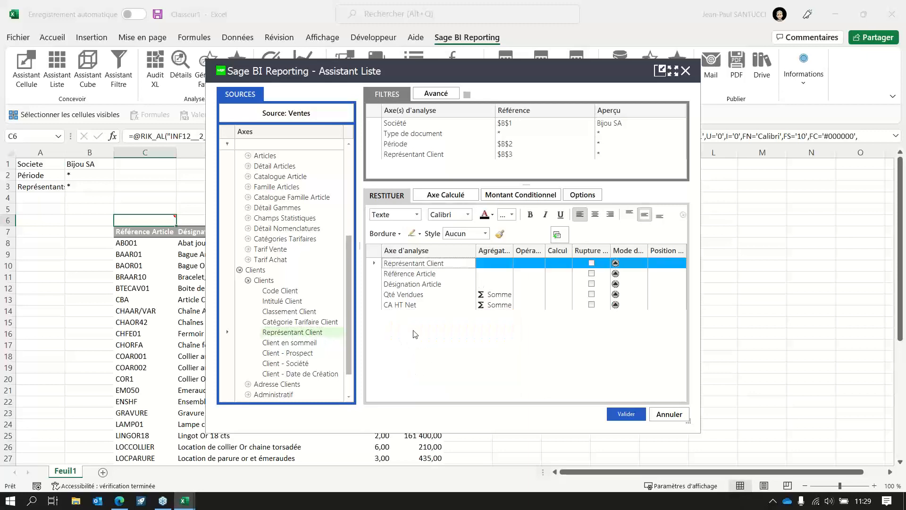
{"action": "left_click", "coordinate": [631, 415]}
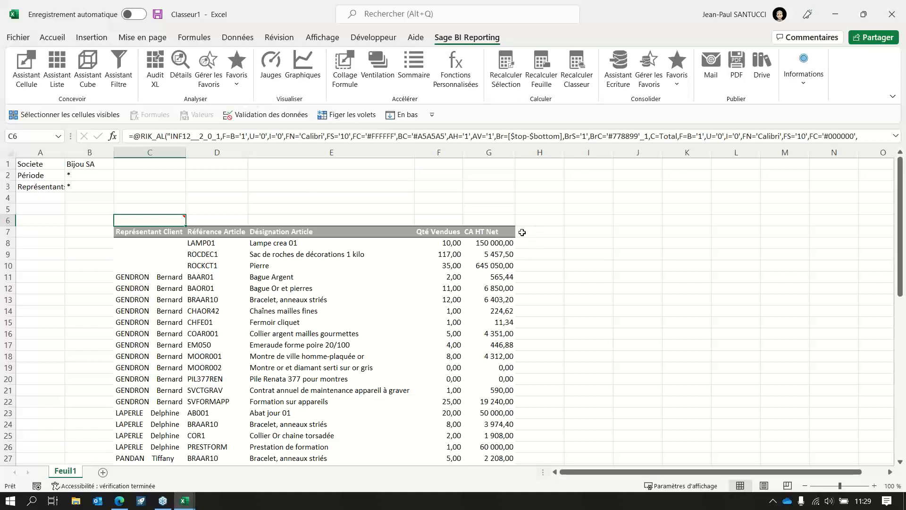
Step: Edit the list in C6 to use the Format Office layout in its options and regenerate it
{"action": "double_click", "coordinate": [166, 217]}
{"action": "left_click", "coordinate": [574, 197]}
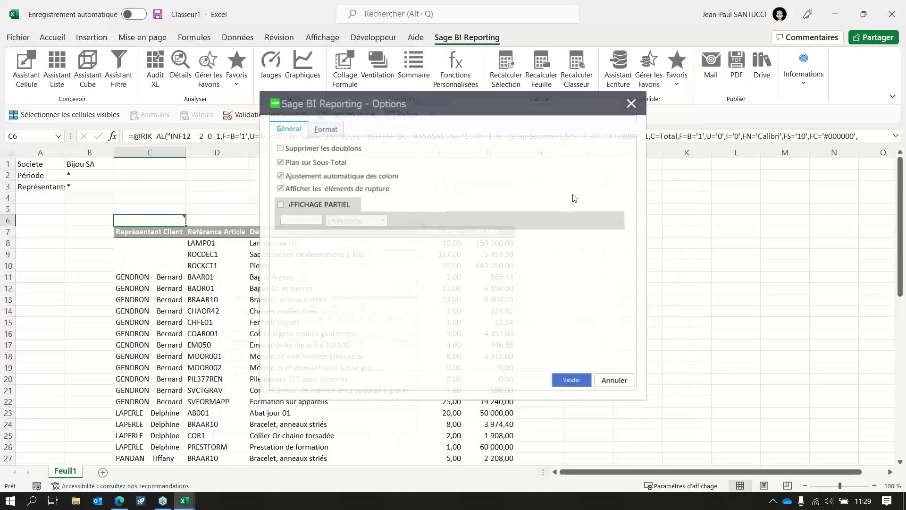
{"action": "left_click", "coordinate": [338, 132]}
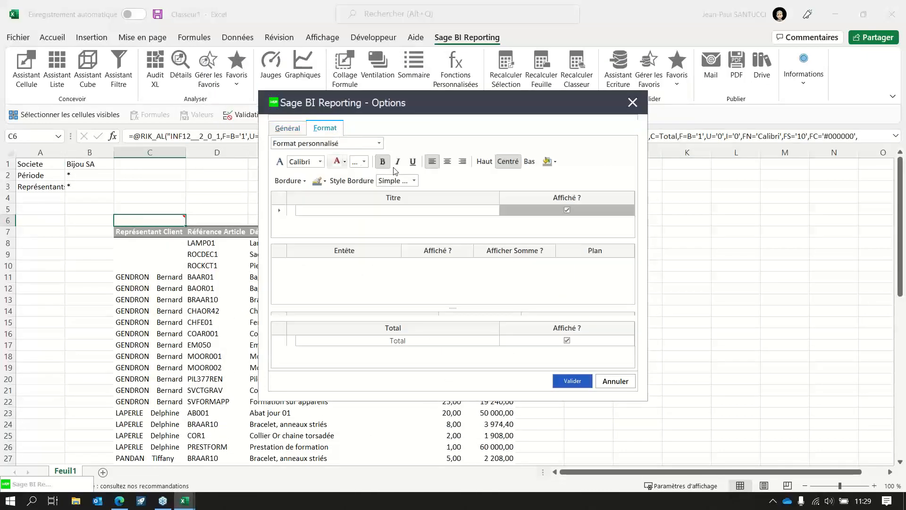
{"action": "left_click", "coordinate": [379, 143]}
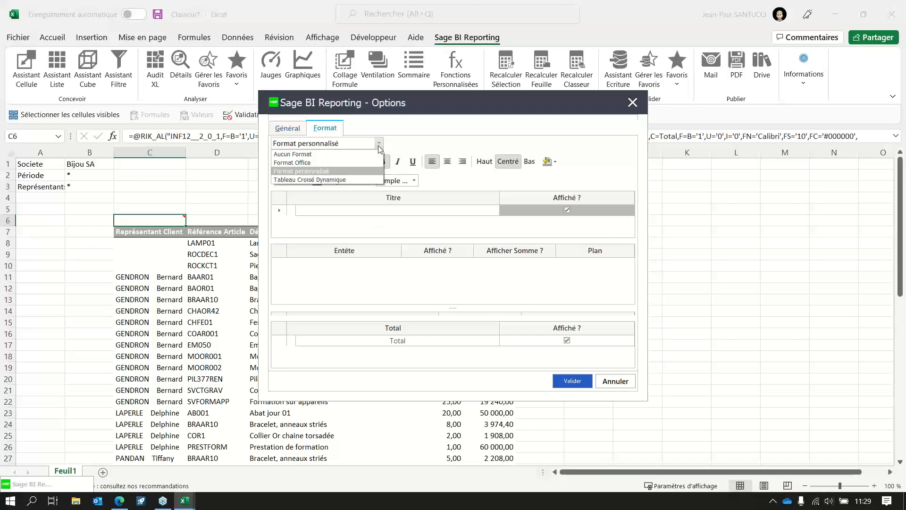
{"action": "left_click", "coordinate": [343, 164]}
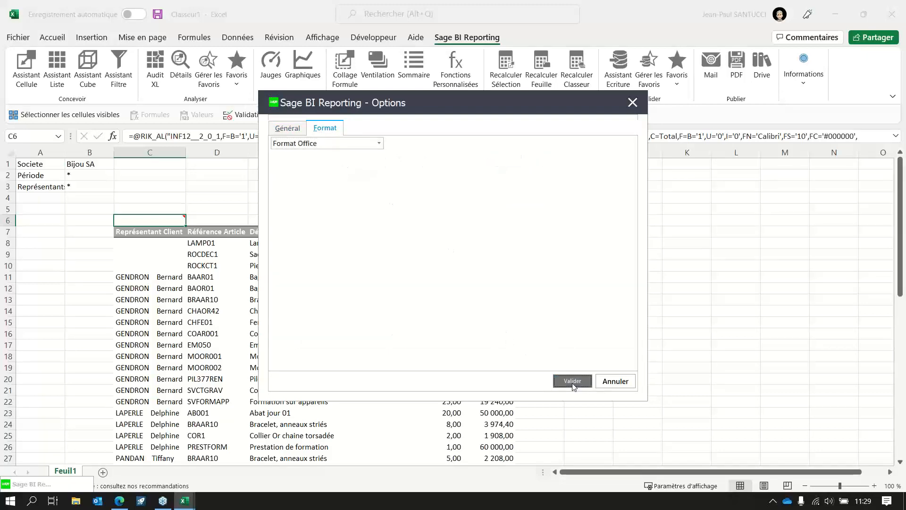
{"action": "left_click", "coordinate": [572, 382]}
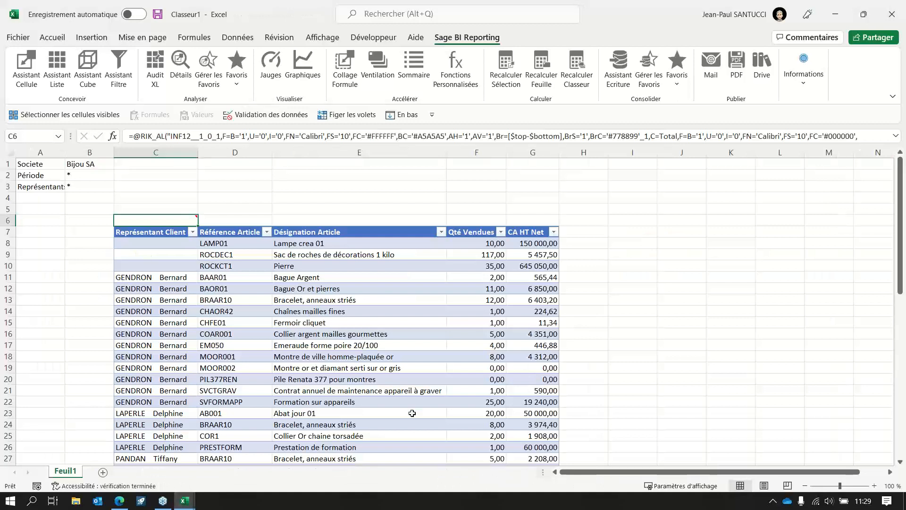
Step: Add a Panier column in H7 and enter a formula in H8 dividing CA HT Net by Qté Vendues
{"action": "left_click", "coordinate": [583, 232]}
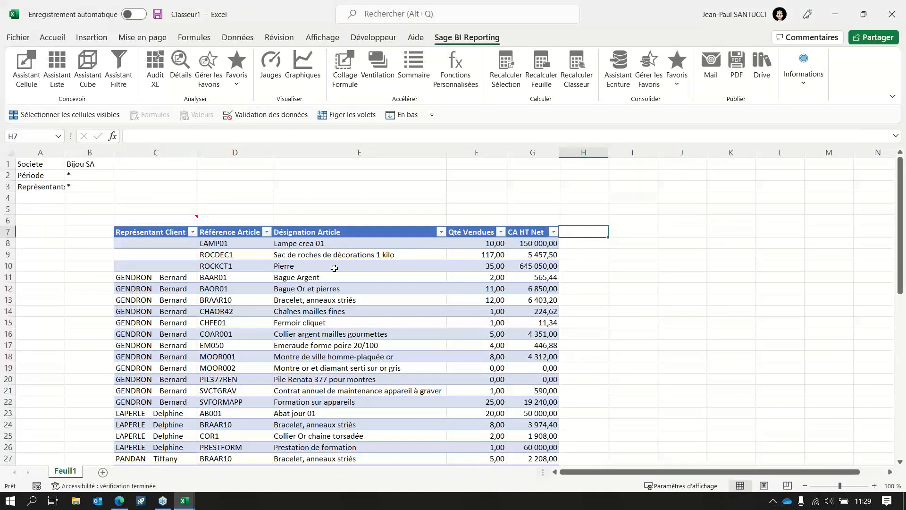
{"action": "type", "text": "Panier"}
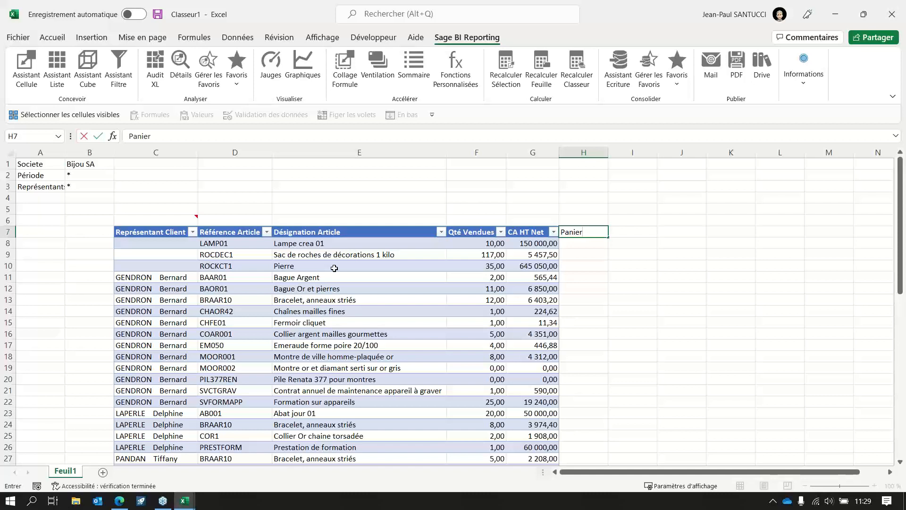
{"action": "key", "text": "Return"}
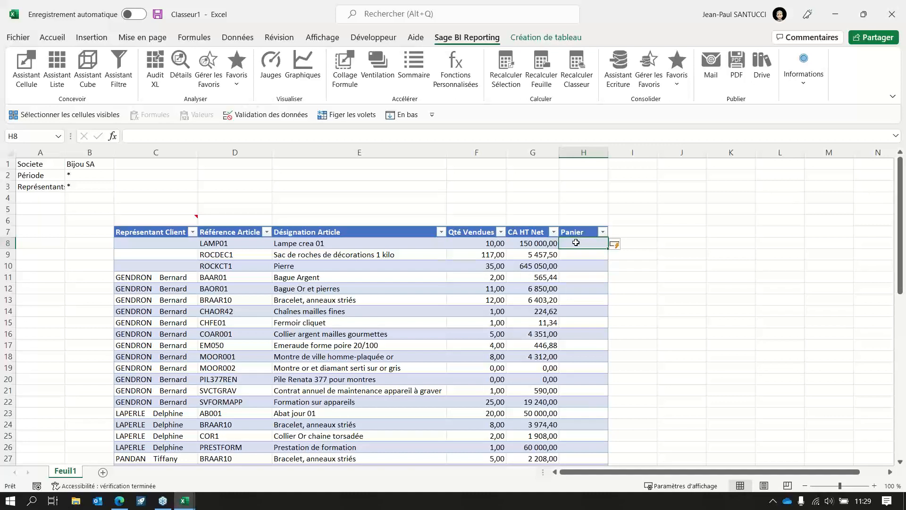
{"action": "type", "text": "="}
{"action": "left_click", "coordinate": [529, 241]}
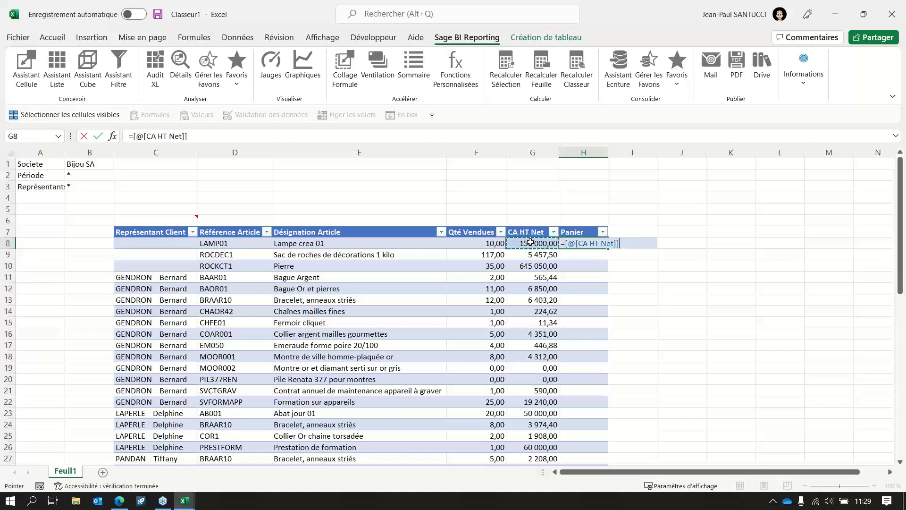
{"action": "type", "text": "/"}
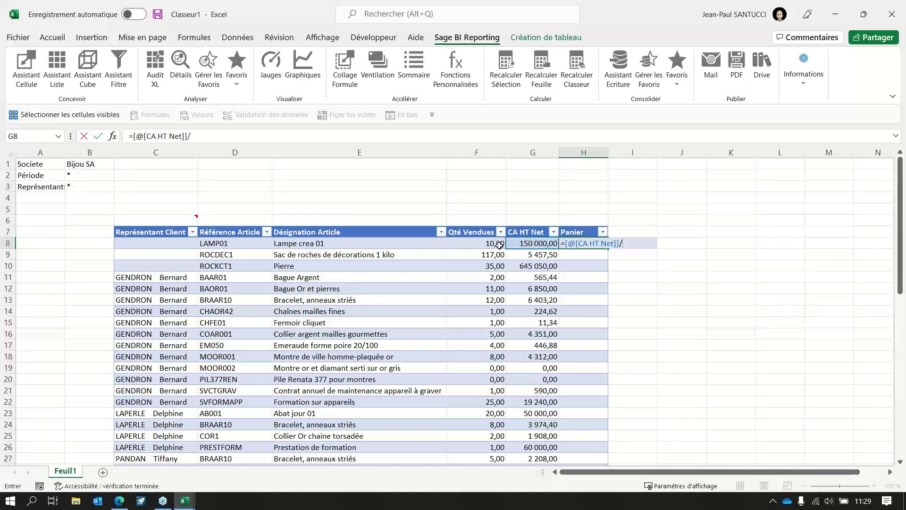
{"action": "left_click", "coordinate": [494, 243]}
{"action": "key", "text": "Return"}
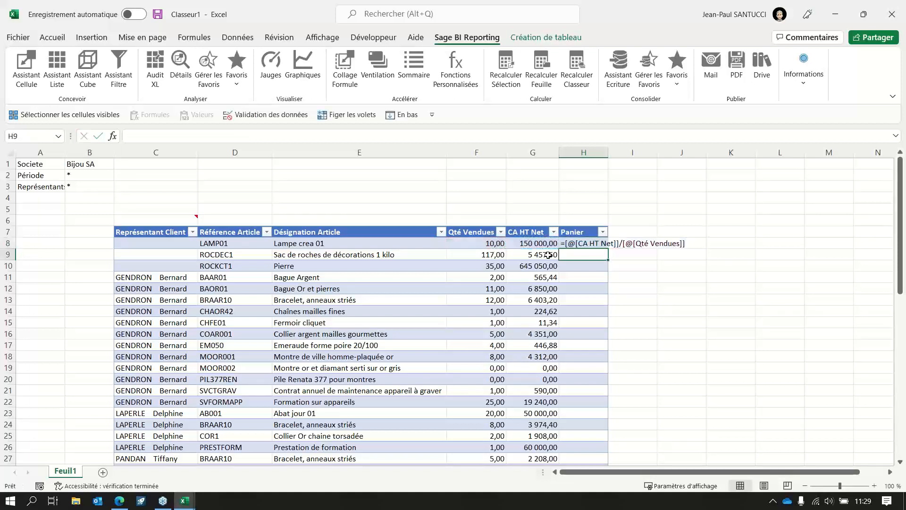
Step: Change the number format of H8 to Standard and re-enter its formula so the Panier column calculates
{"action": "left_click", "coordinate": [580, 245]}
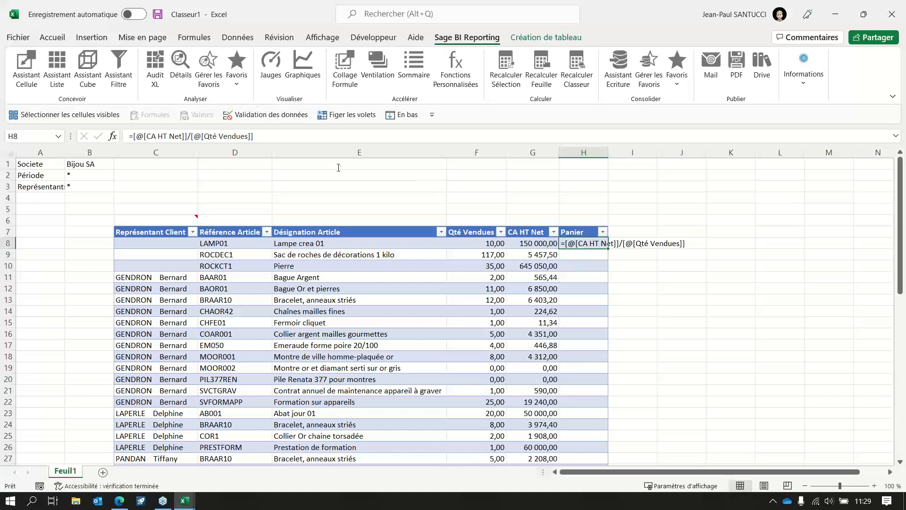
{"action": "key", "text": "Return"}
{"action": "left_click", "coordinate": [287, 136]}
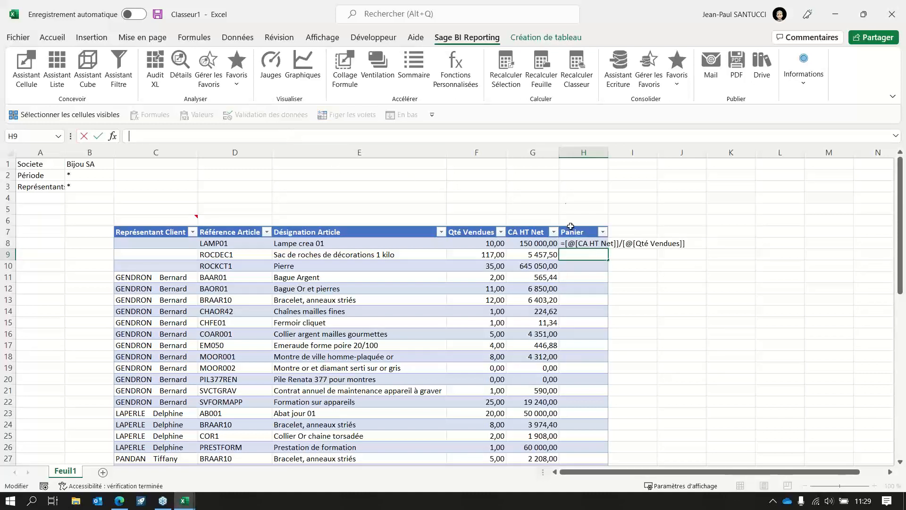
{"action": "right_click", "coordinate": [596, 243]}
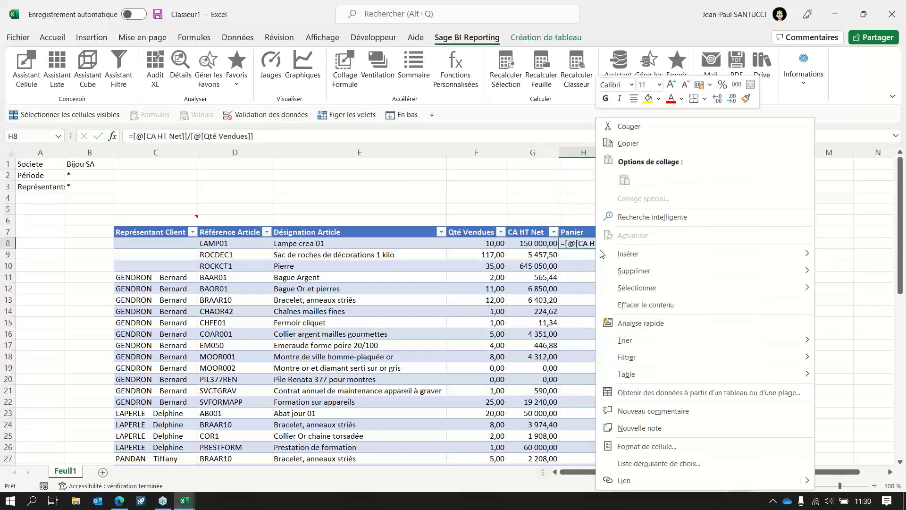
{"action": "left_click", "coordinate": [652, 446]}
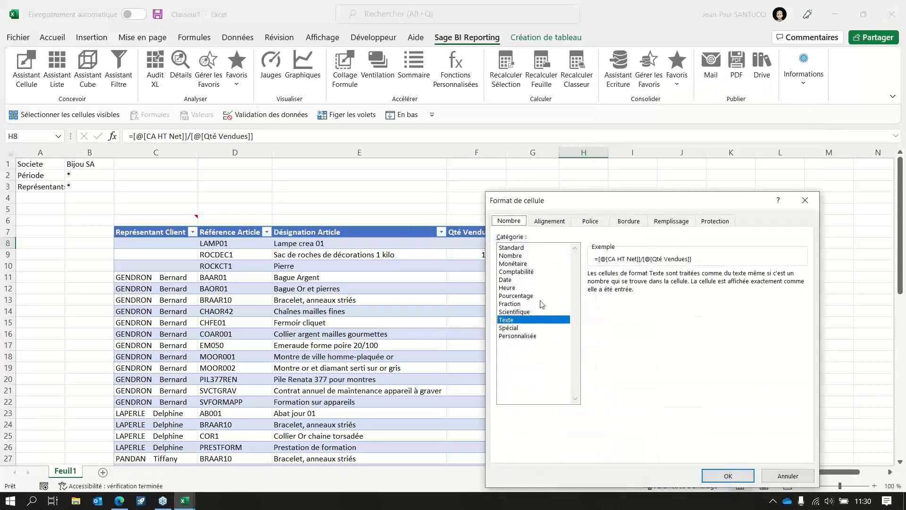
{"action": "left_click", "coordinate": [510, 250]}
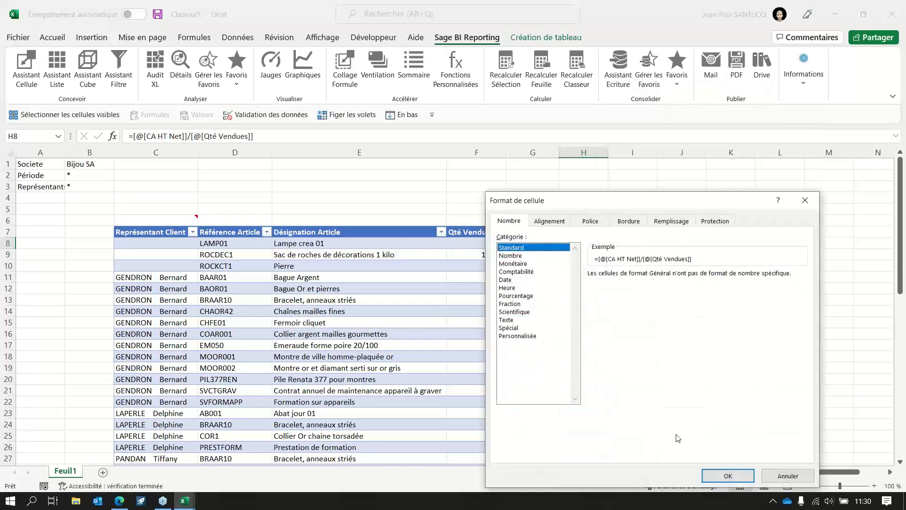
{"action": "left_click", "coordinate": [729, 476]}
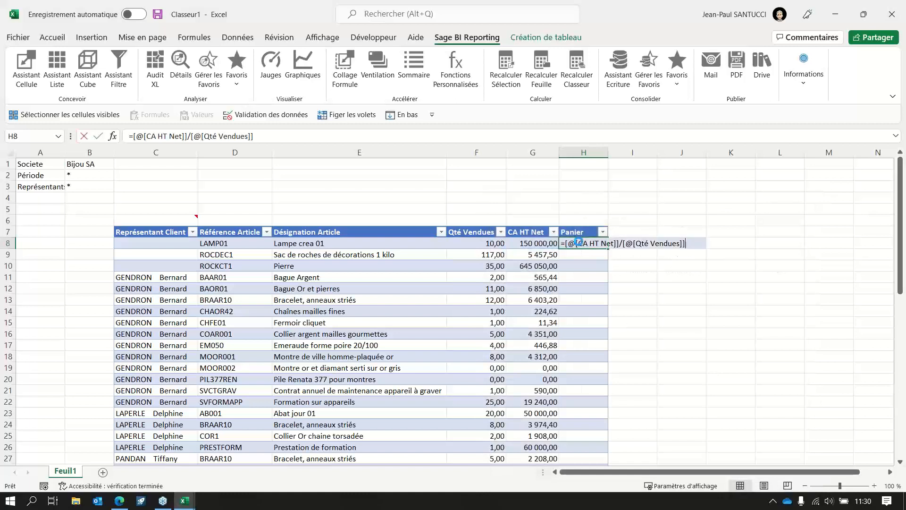
{"action": "key", "text": "Return"}
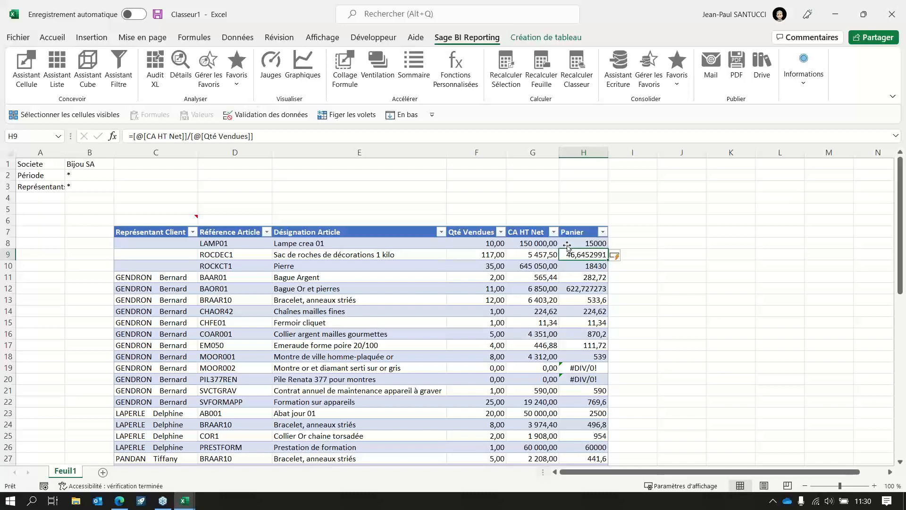
Step: Format column H with a thousands separator and one decimal place
{"action": "left_click", "coordinate": [584, 153]}
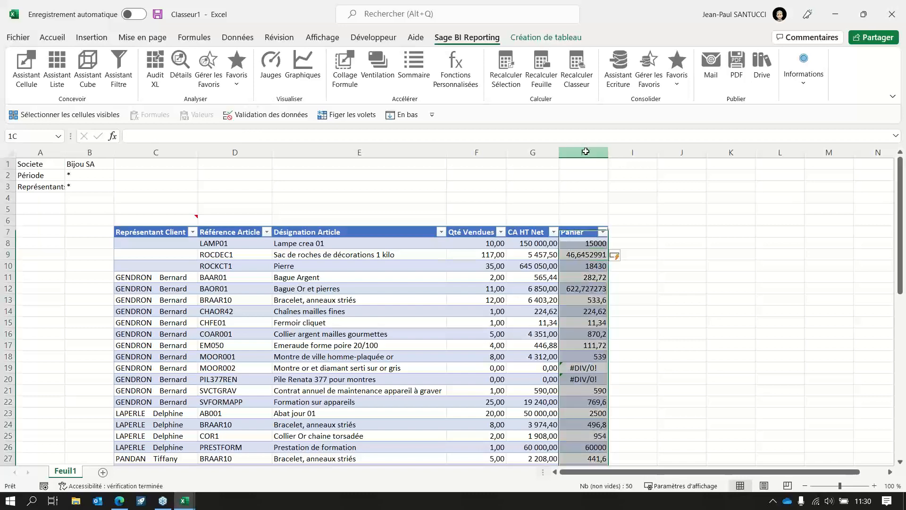
{"action": "left_click", "coordinate": [52, 38]}
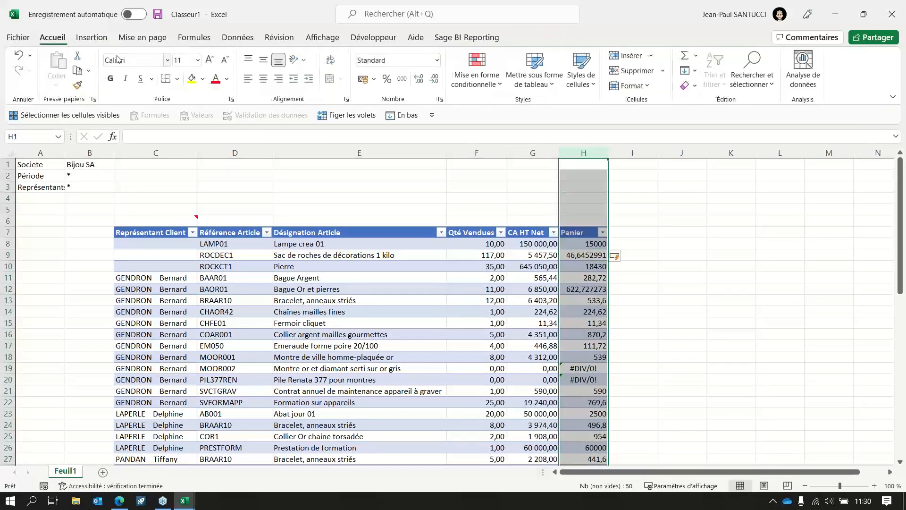
{"action": "left_click", "coordinate": [402, 83]}
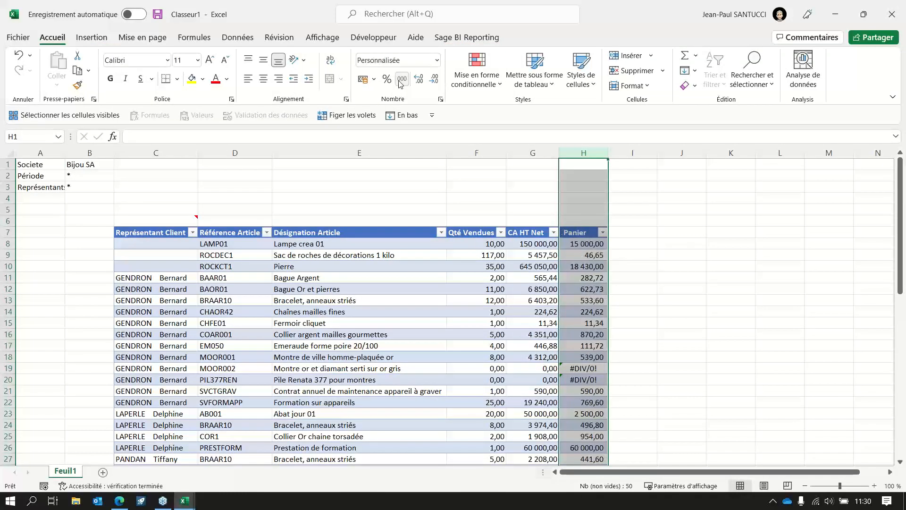
{"action": "left_click", "coordinate": [433, 80]}
{"action": "left_click", "coordinate": [433, 80]}
{"action": "left_click", "coordinate": [418, 79]}
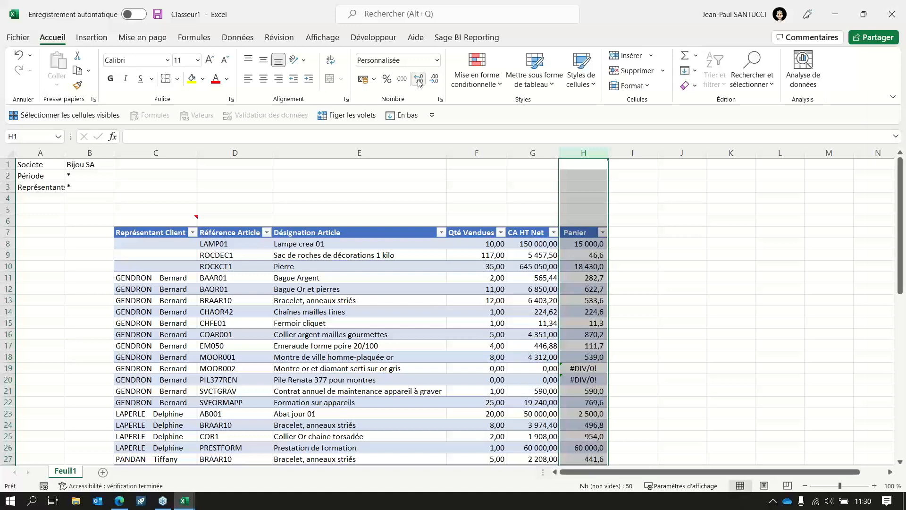
{"action": "left_click", "coordinate": [382, 211]}
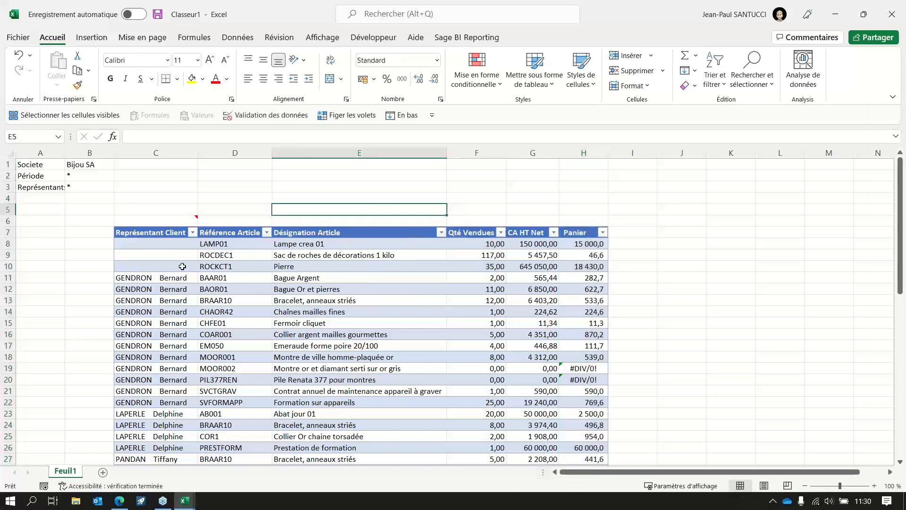
Step: Run Ventilation on the Représentants filter in B3 to create a separate sheet for each representative
{"action": "scroll", "coordinate": [162, 282], "scroll_direction": "down", "scroll_amount": 3}
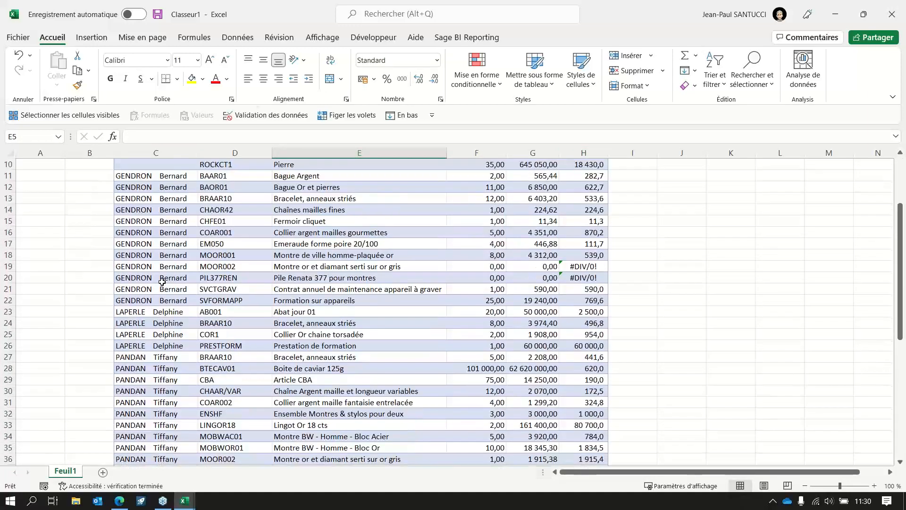
{"action": "scroll", "coordinate": [177, 354], "scroll_direction": "down", "scroll_amount": 2}
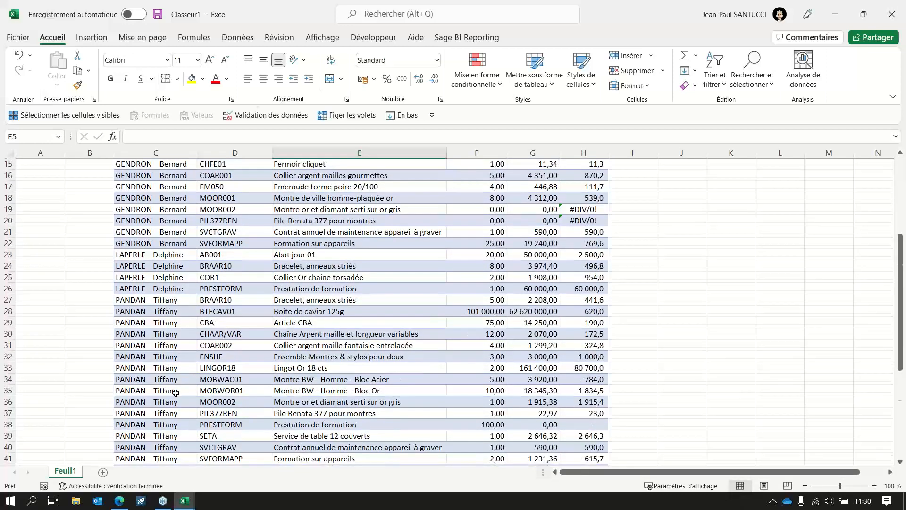
{"action": "scroll", "coordinate": [176, 392], "scroll_direction": "up", "scroll_amount": 5}
{"action": "left_click", "coordinate": [90, 189]}
{"action": "left_click", "coordinate": [448, 40]}
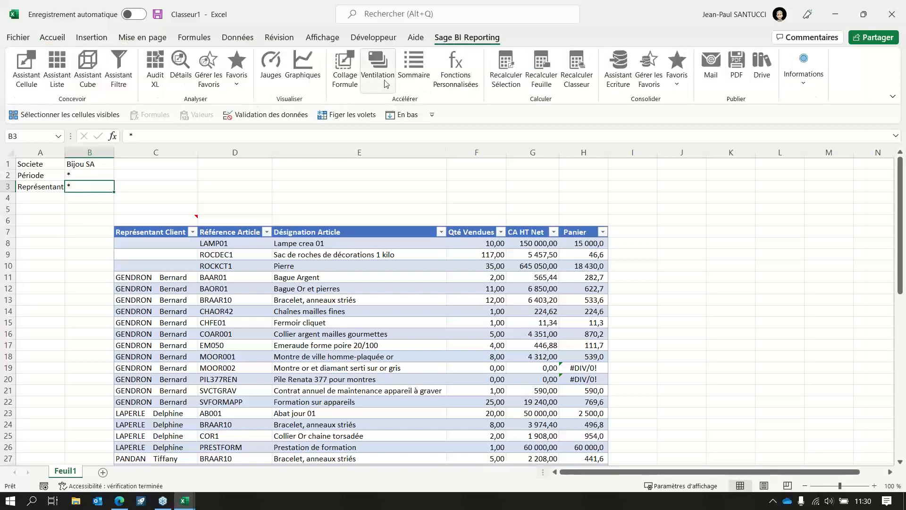
{"action": "left_click", "coordinate": [375, 65]}
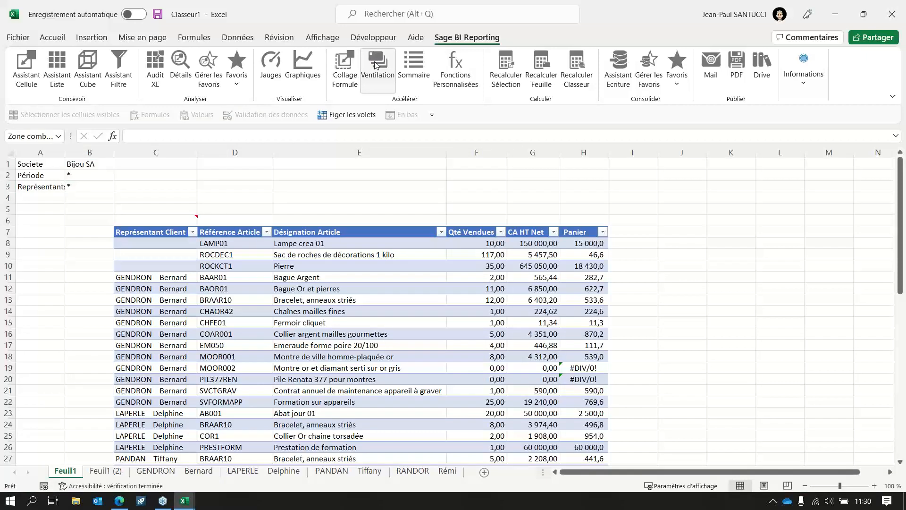
Step: Examine the sheets generated for each representative, including Feuil1 (2)
{"action": "left_click", "coordinate": [163, 472]}
{"action": "left_click", "coordinate": [239, 472]}
{"action": "left_click", "coordinate": [320, 477]}
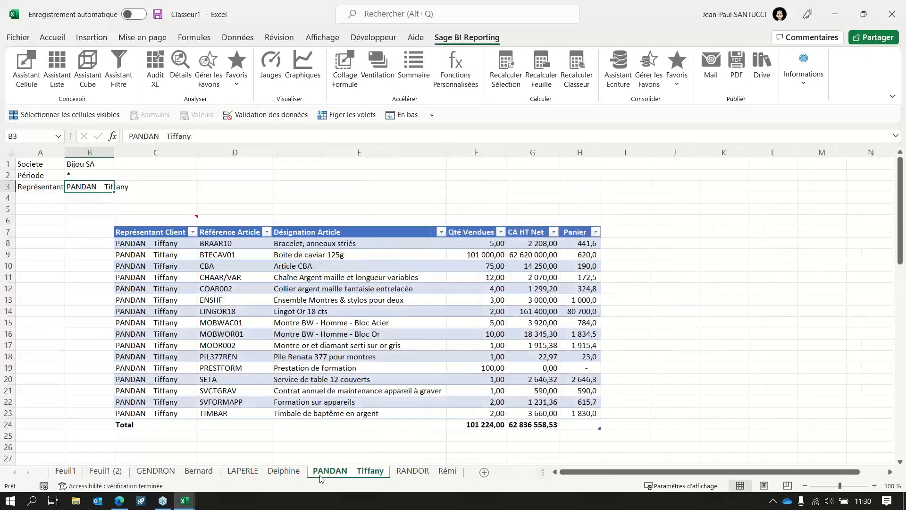
{"action": "left_click", "coordinate": [411, 473]}
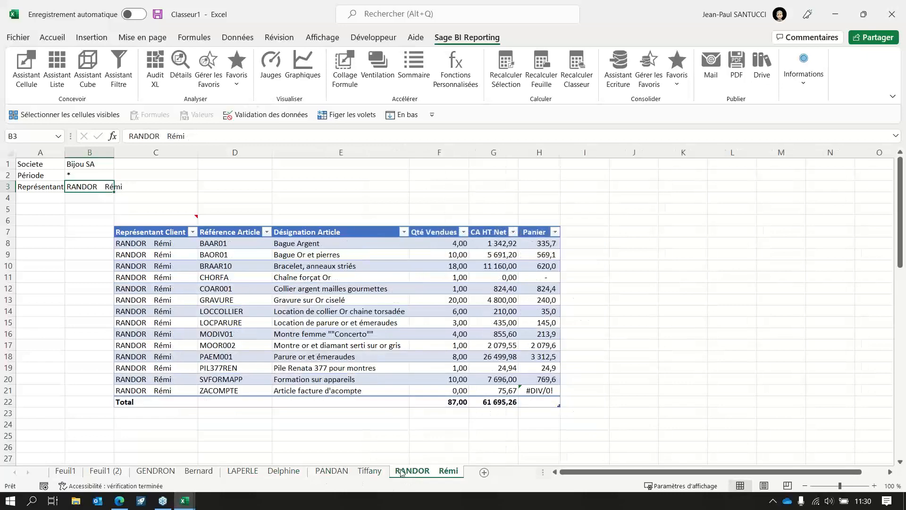
{"action": "left_click", "coordinate": [108, 473]}
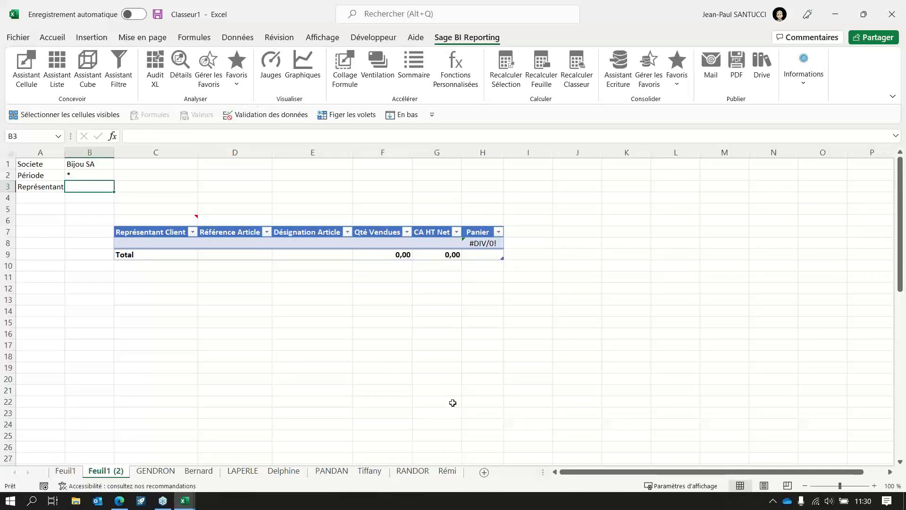
Step: Add a new first sheet, generate a Sommaire of the workbook's sheets from B3, and widen column B to fit the names
{"action": "left_click", "coordinate": [484, 472]}
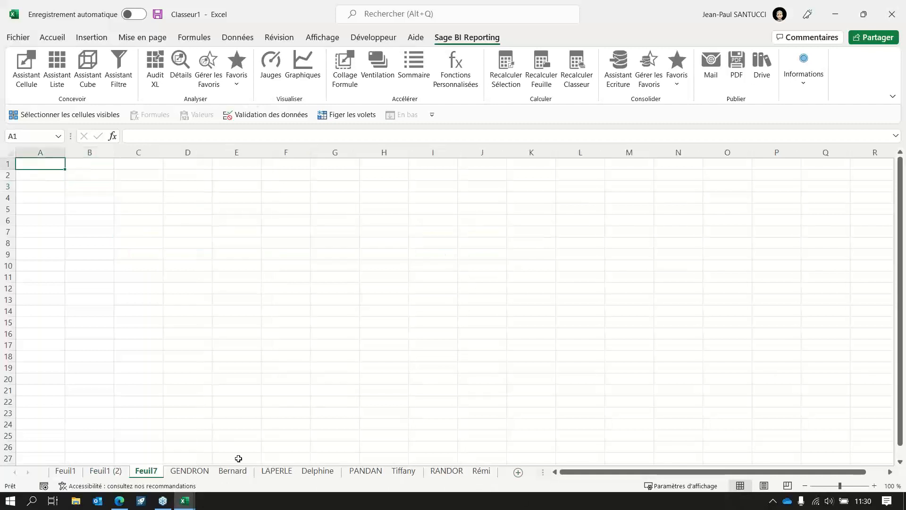
{"action": "left_click_drag", "start_coordinate": [47, 460], "coordinate": [48, 460]}
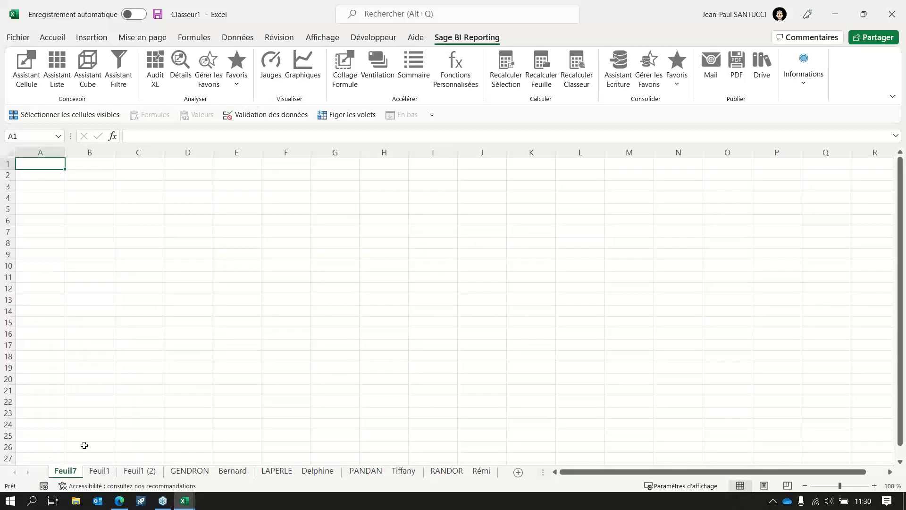
{"action": "left_click", "coordinate": [81, 183]}
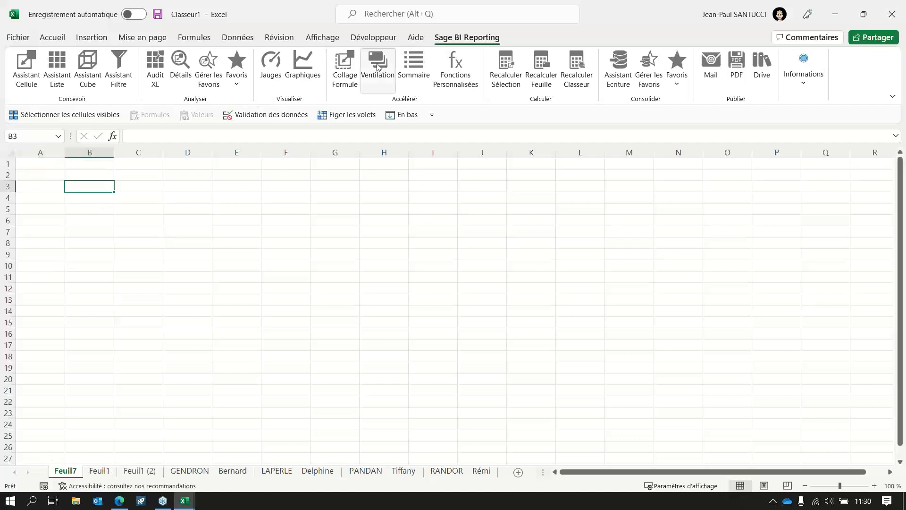
{"action": "left_click", "coordinate": [408, 62]}
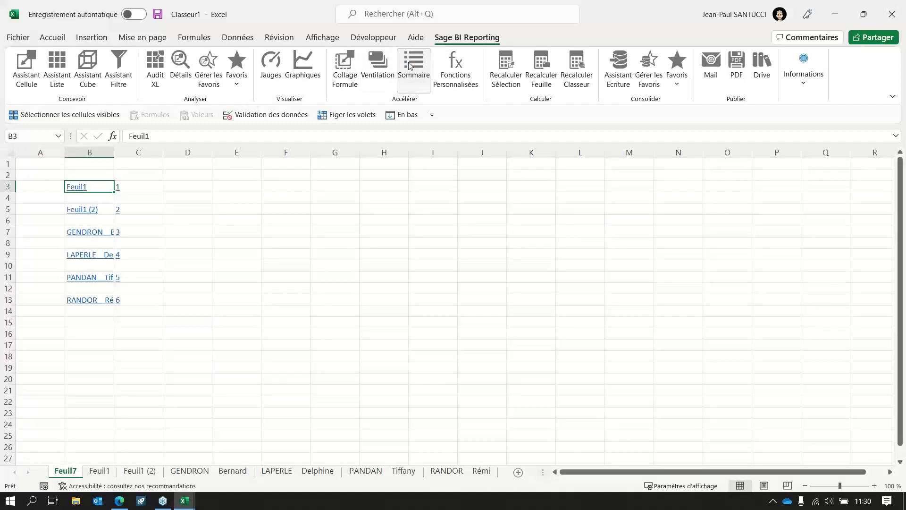
{"action": "left_click_drag", "start_coordinate": [114, 152], "coordinate": [218, 155]}
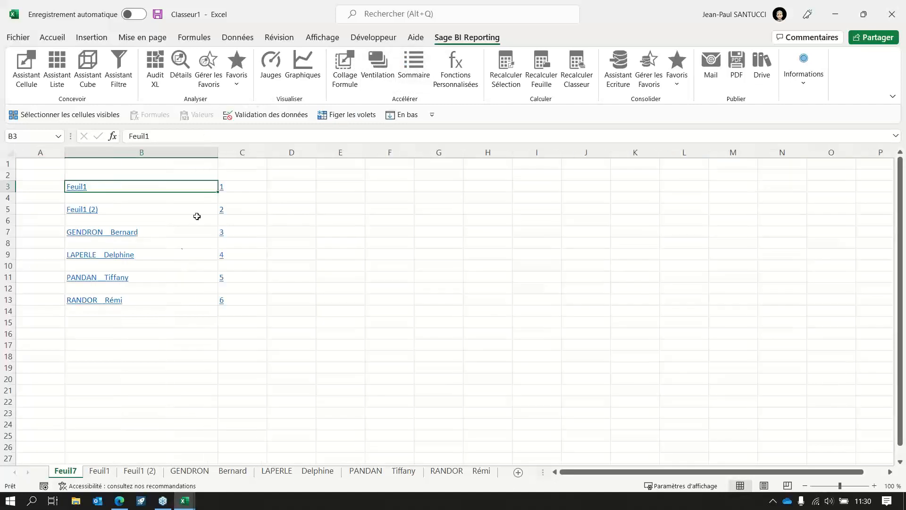
Step: Follow the third summary link to its representative's sheet, and return to the full sales list on Feuil1
{"action": "left_click", "coordinate": [127, 232]}
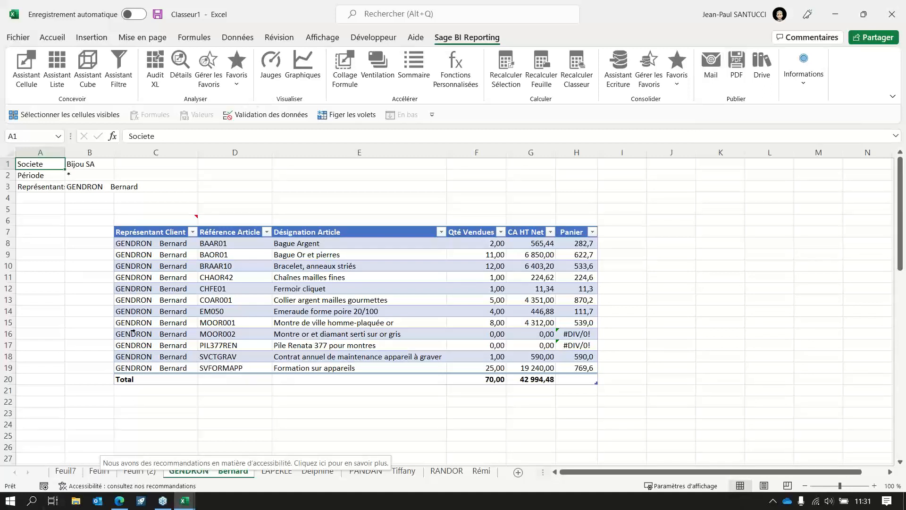
{"action": "left_click", "coordinate": [67, 309]}
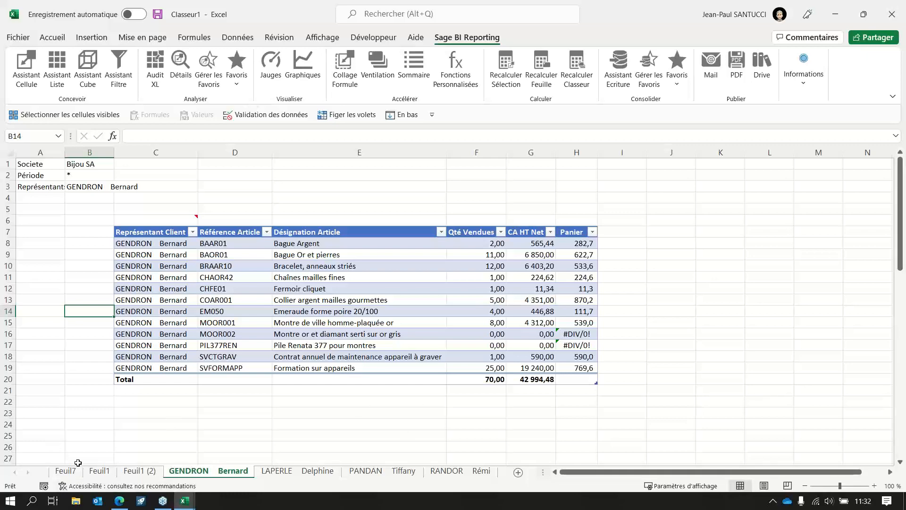
{"action": "left_click", "coordinate": [102, 471]}
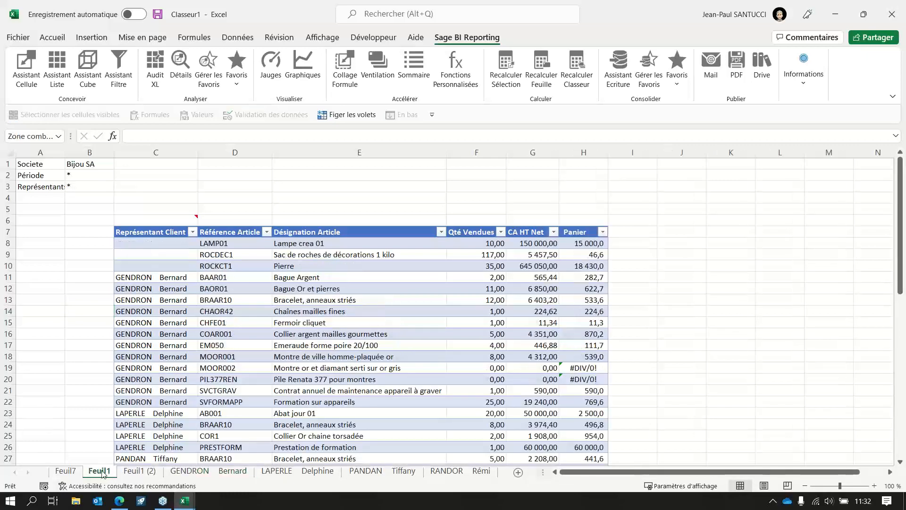
{"action": "left_click", "coordinate": [634, 311]}
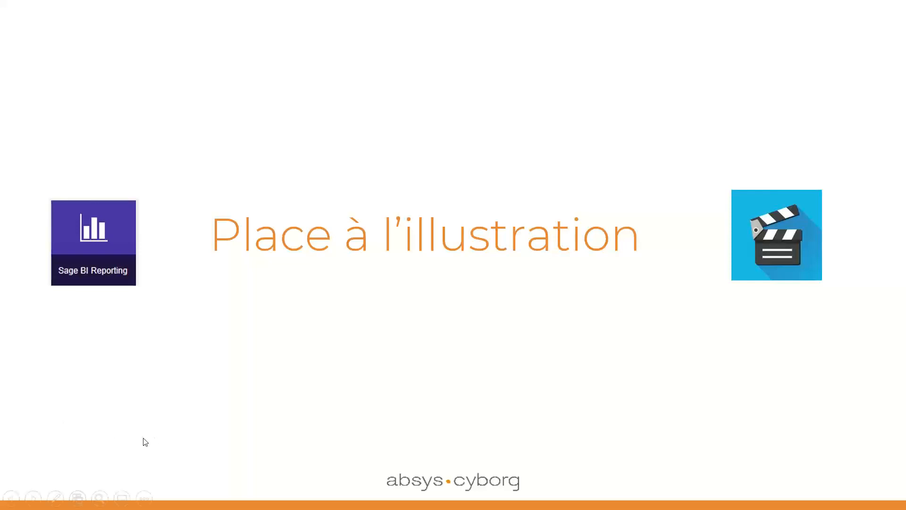
{"action": "left_click", "coordinate": [33, 499]}
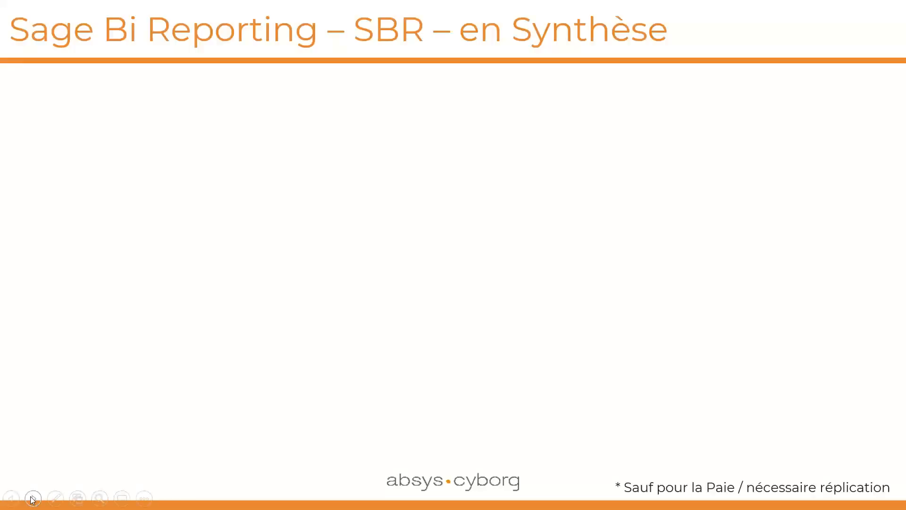